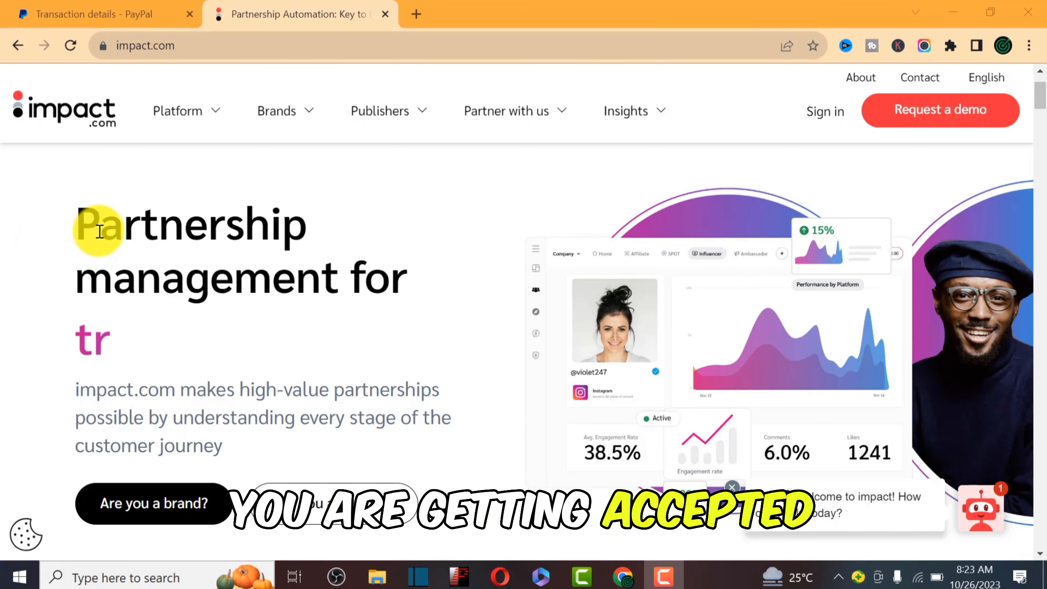
left_click(94, 10)
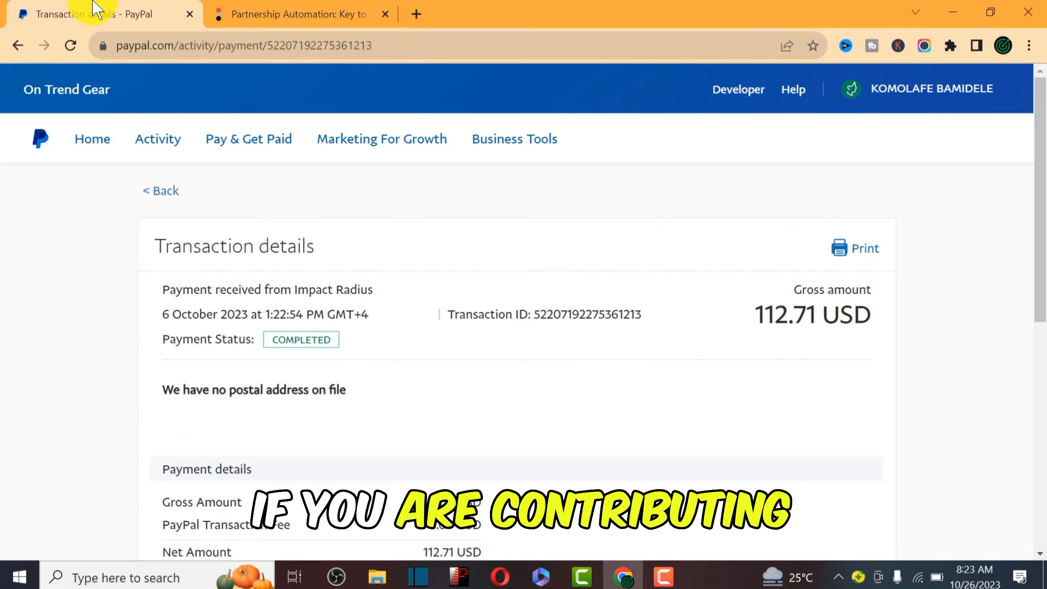
scroll(432, 292, "down", 3)
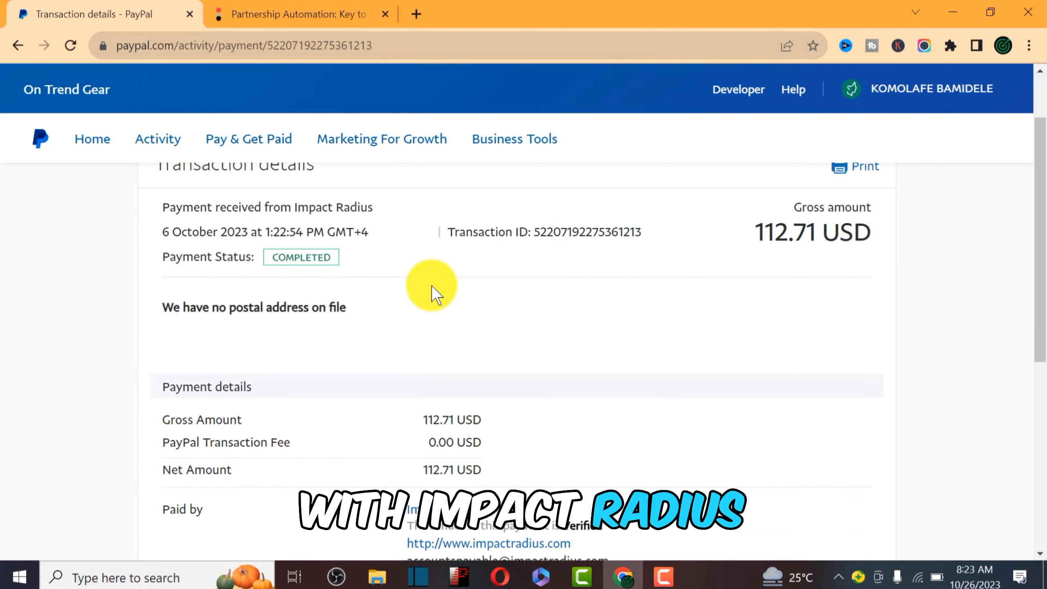
scroll(432, 292, "up", 3)
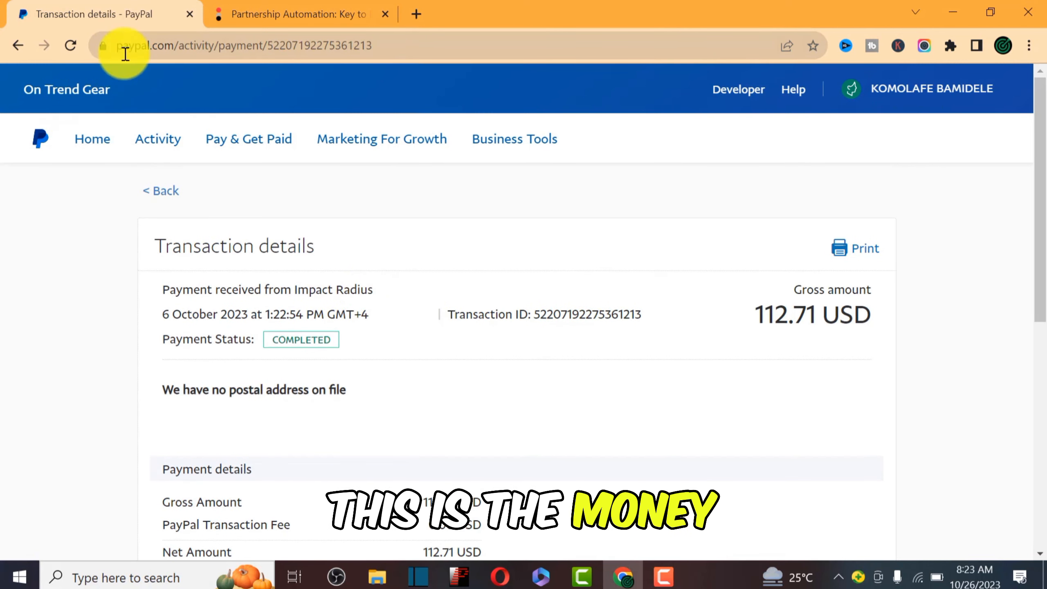
left_click(71, 45)
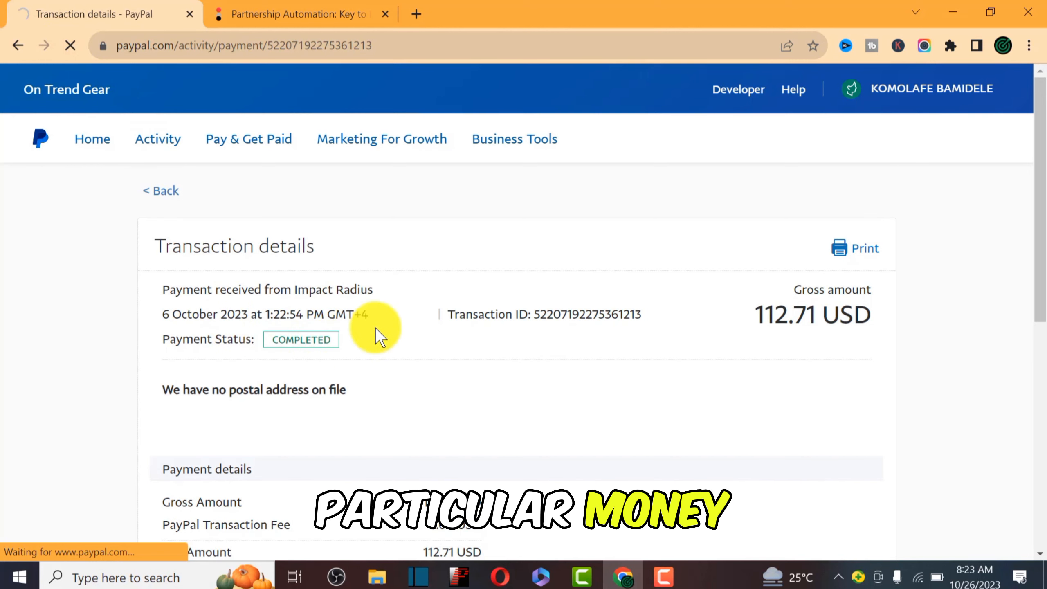
scroll(374, 327, "down", 2)
scroll(639, 321, "down", 2)
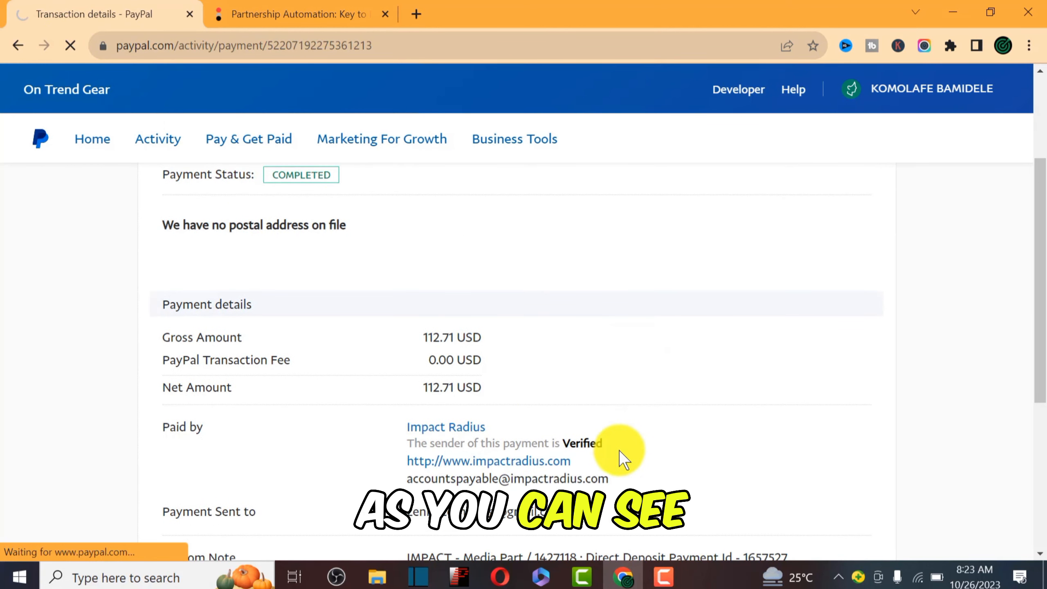
left_click_drag(406, 429, 504, 430)
scroll(615, 447, "up", 2)
scroll(517, 416, "up", 1)
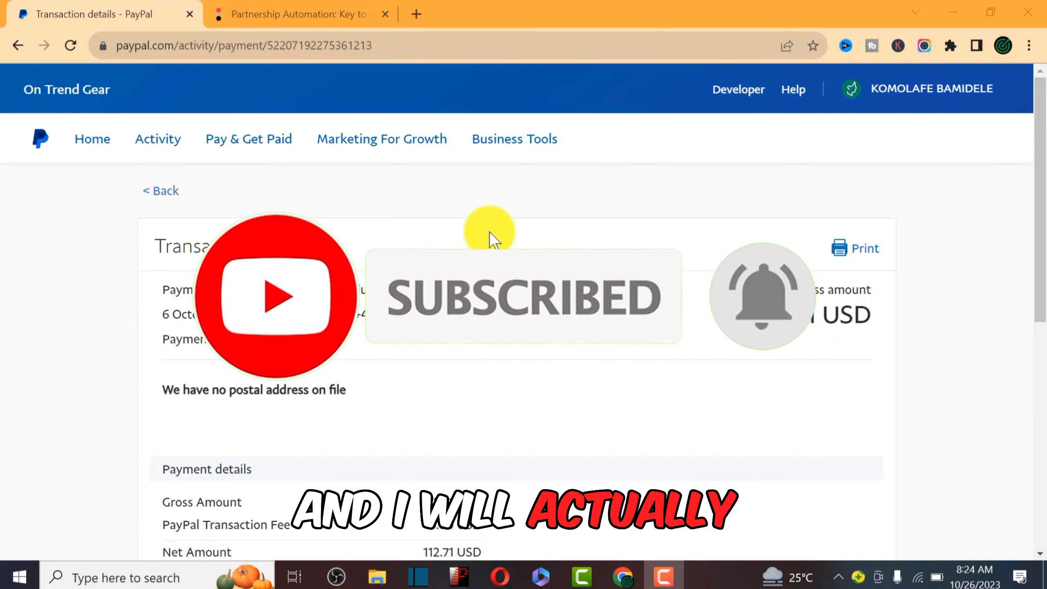
scroll(450, 288, "down", 4)
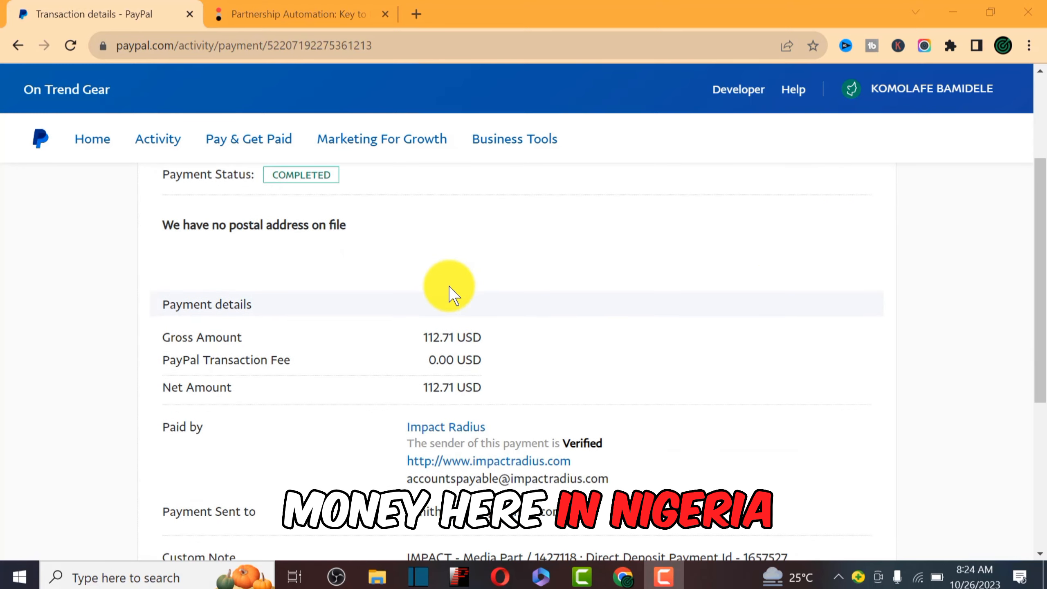
scroll(444, 285, "down", 4)
Step: Return to the impact.com homepage, browse it, and bring up the publisher categories list
left_click(262, 10)
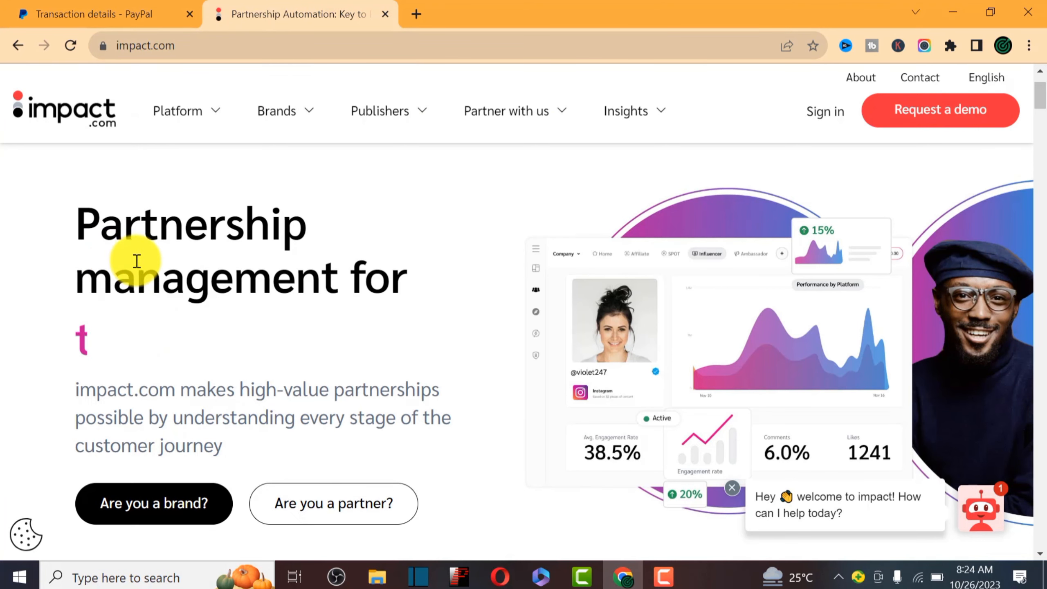
scroll(221, 272, "down", 7)
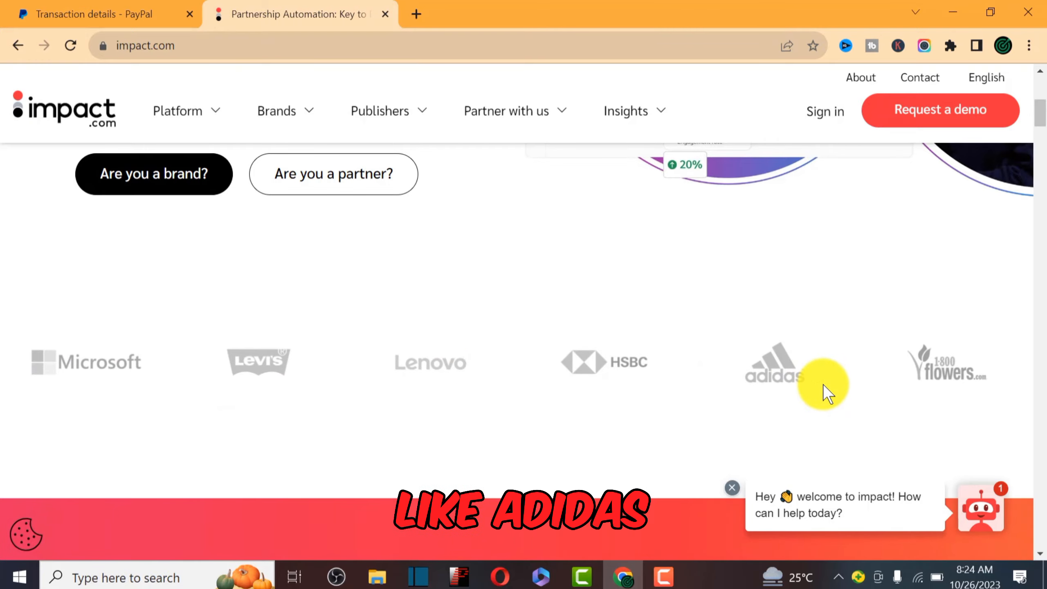
scroll(823, 384, "down", 10)
scroll(823, 384, "down", 12)
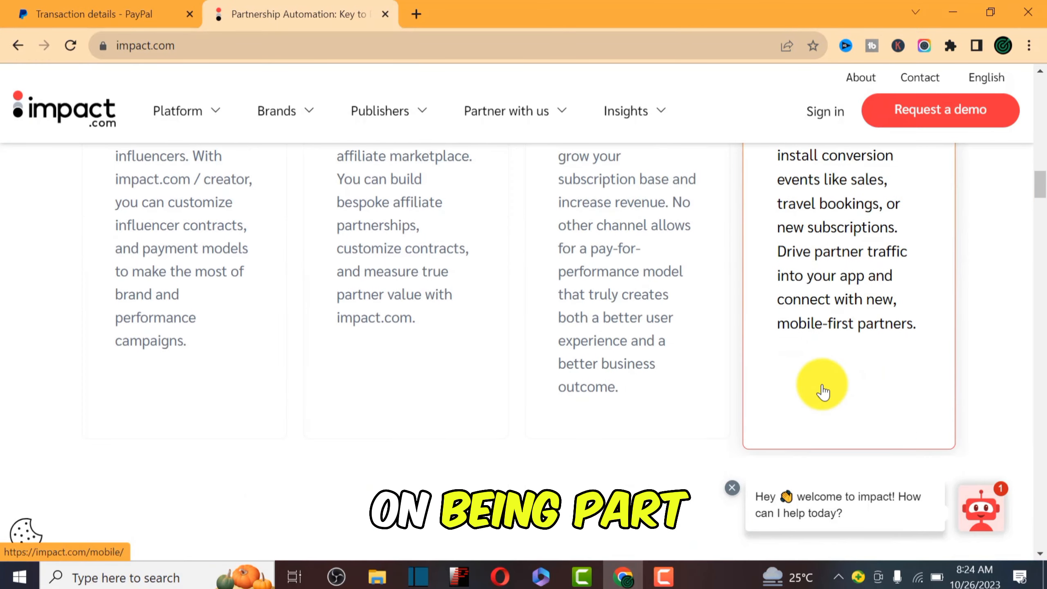
scroll(793, 387, "up", 5)
scroll(791, 383, "up", 10)
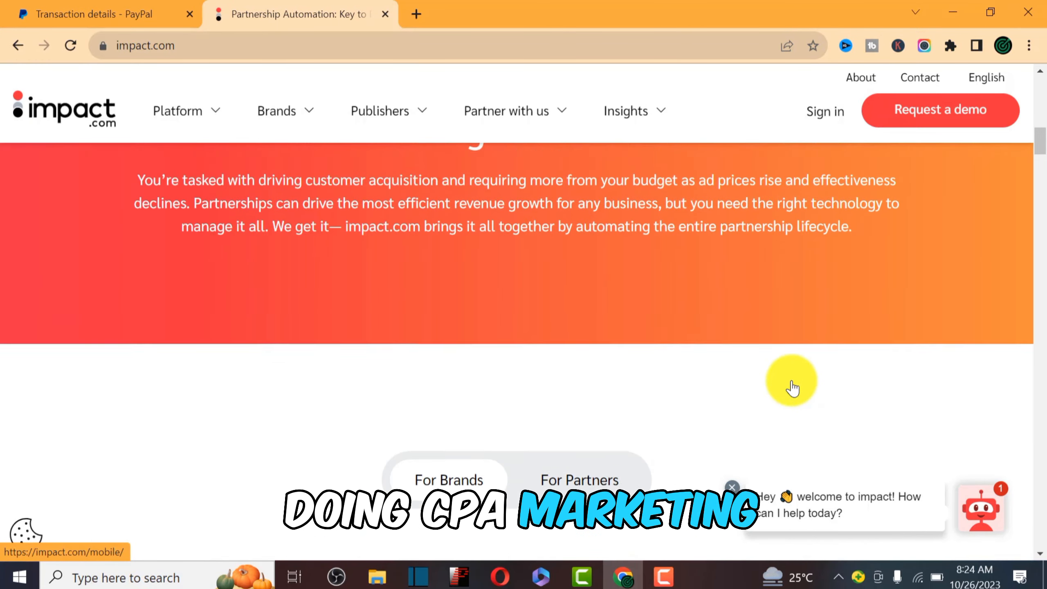
scroll(792, 380, "up", 8)
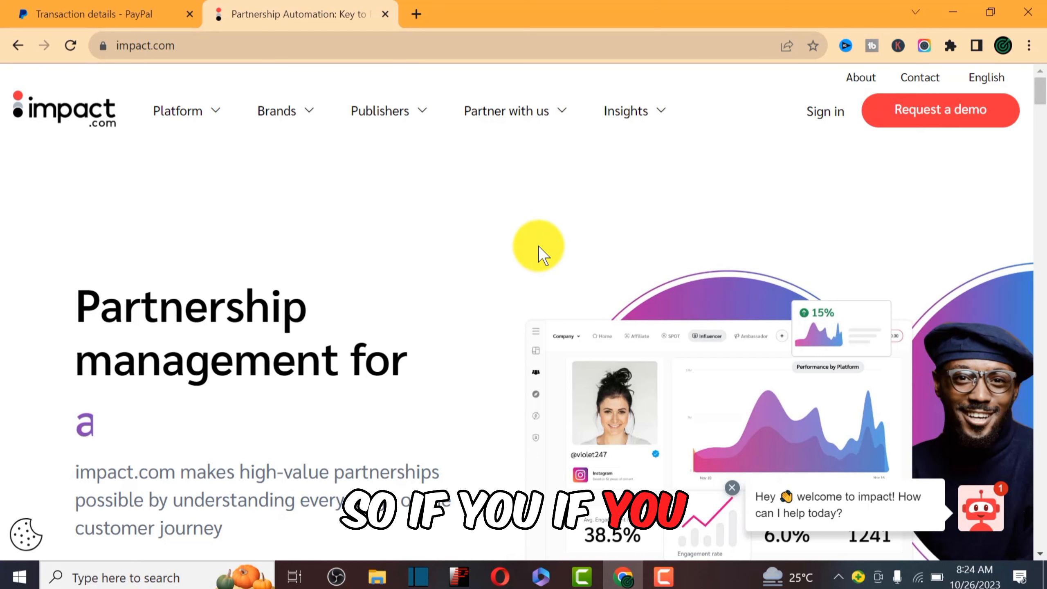
scroll(432, 237, "down", 4)
scroll(432, 237, "up", 2)
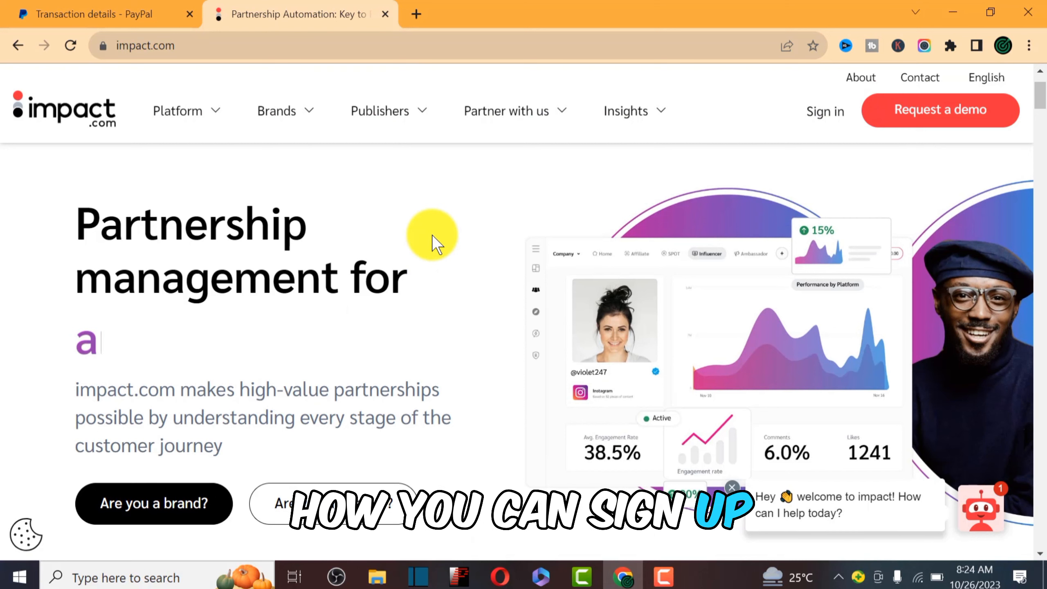
left_click(593, 110)
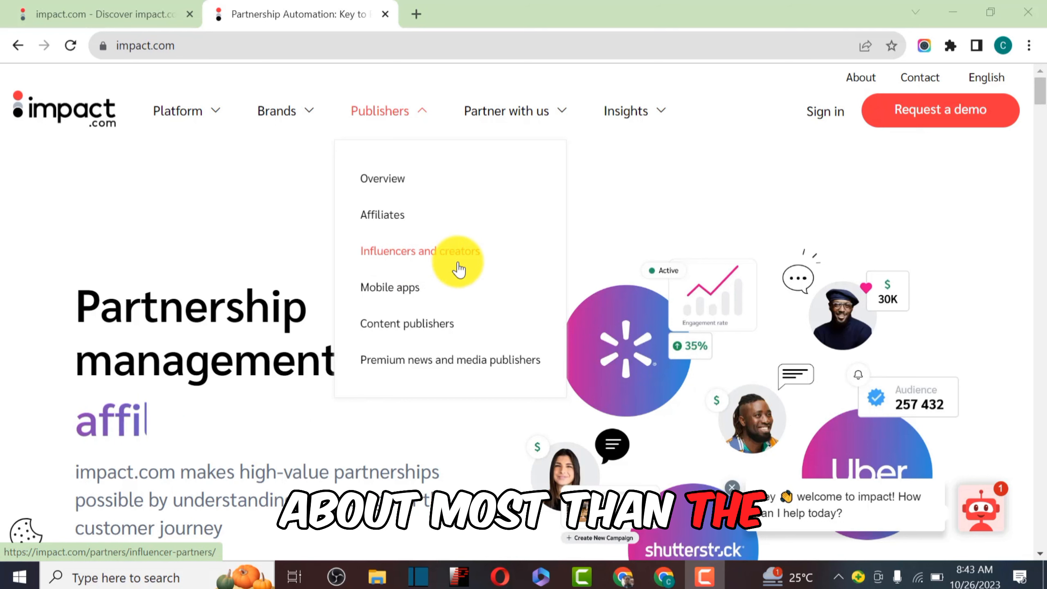
Step: Open the Affiliates publisher page and start sign-up via 'Get started today'
left_click(379, 215)
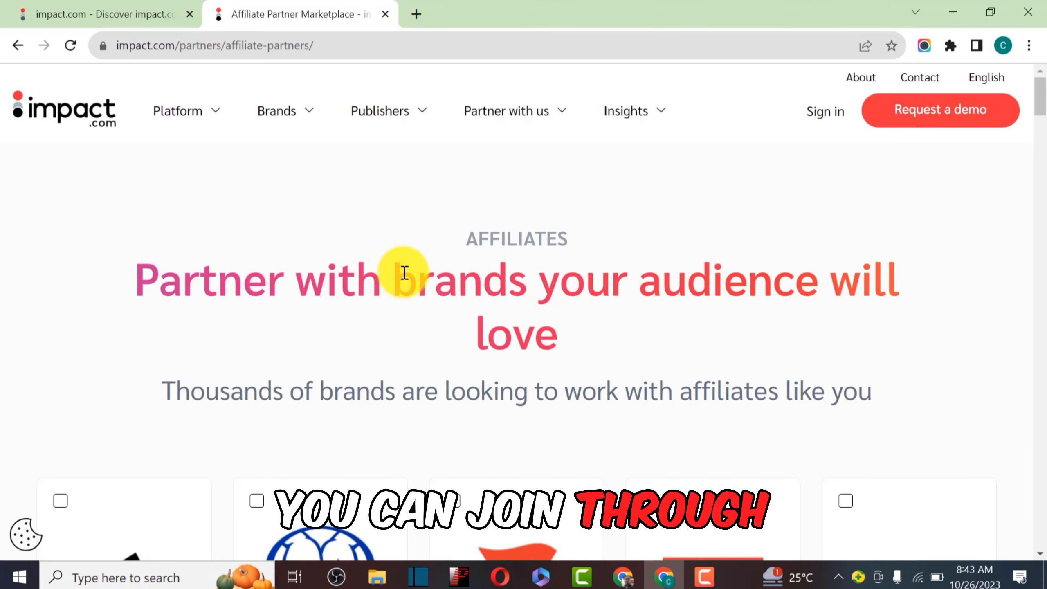
scroll(476, 268, "down", 3)
scroll(476, 267, "down", 6)
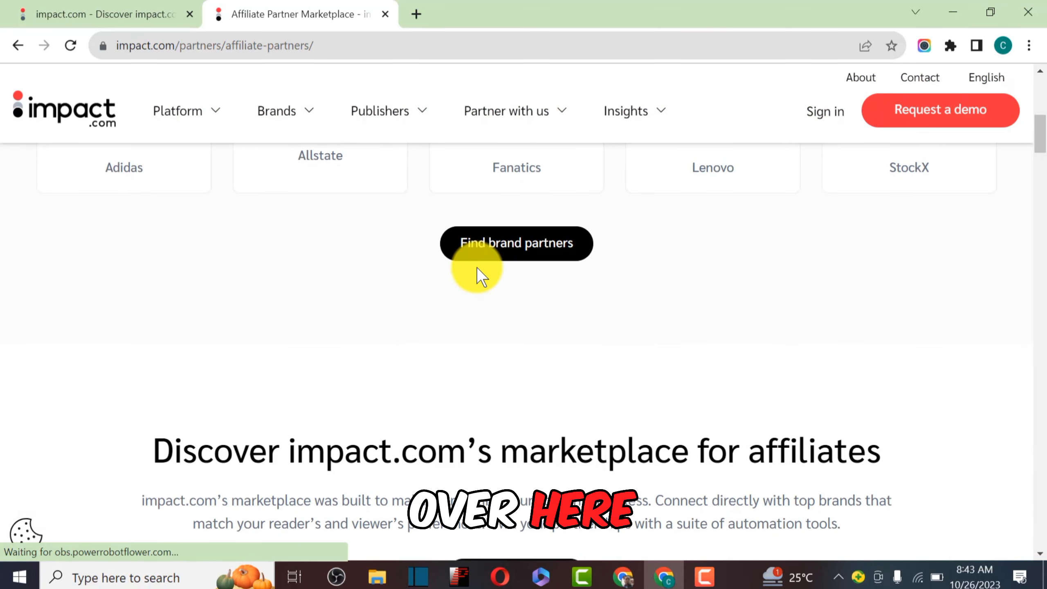
scroll(477, 268, "down", 6)
scroll(476, 267, "down", 1)
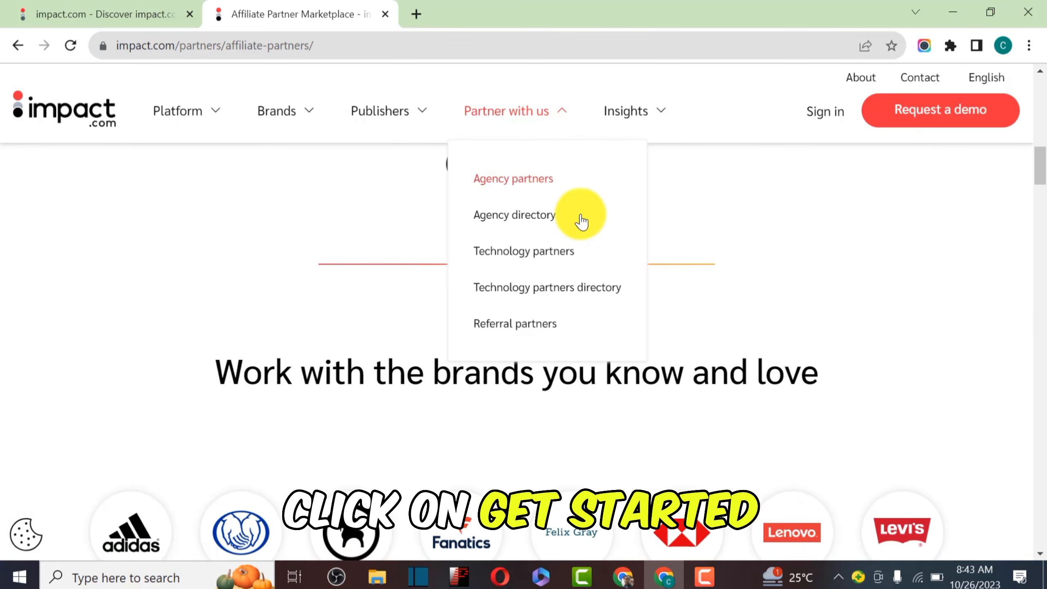
left_click(547, 175)
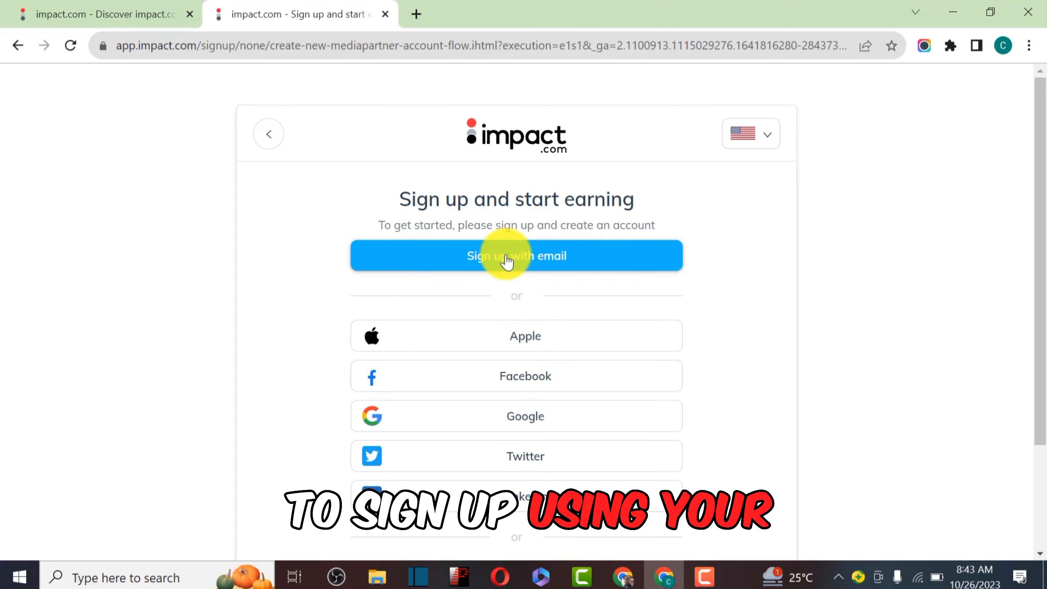
Step: Choose email sign-up and enter the first and last name
left_click(485, 264)
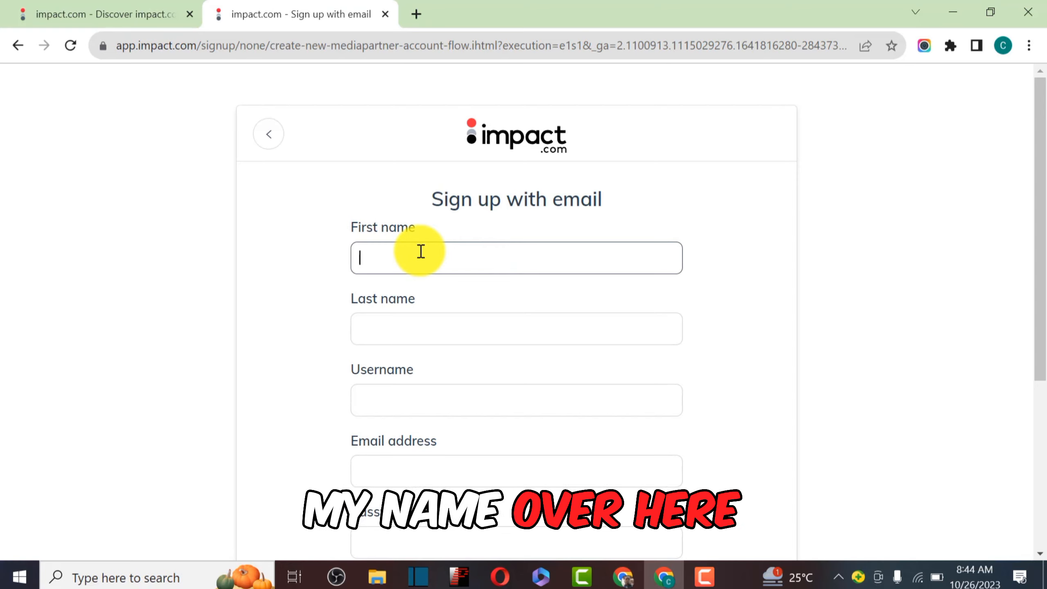
left_click(382, 329)
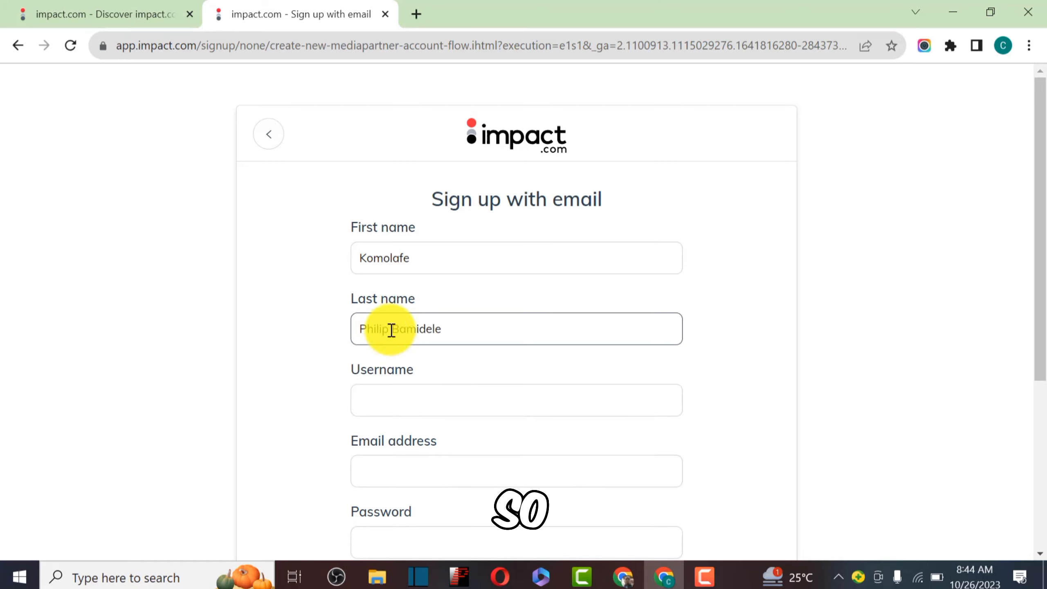
Step: Enter a username based on the On Trend Gear website name, correcting its last letter
left_click(377, 403)
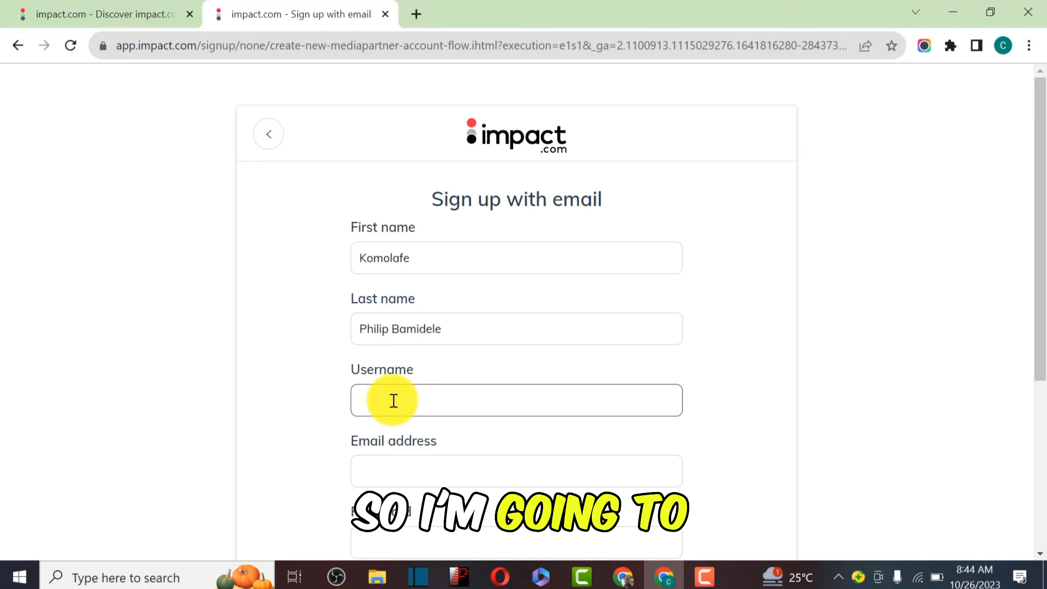
type("ont")
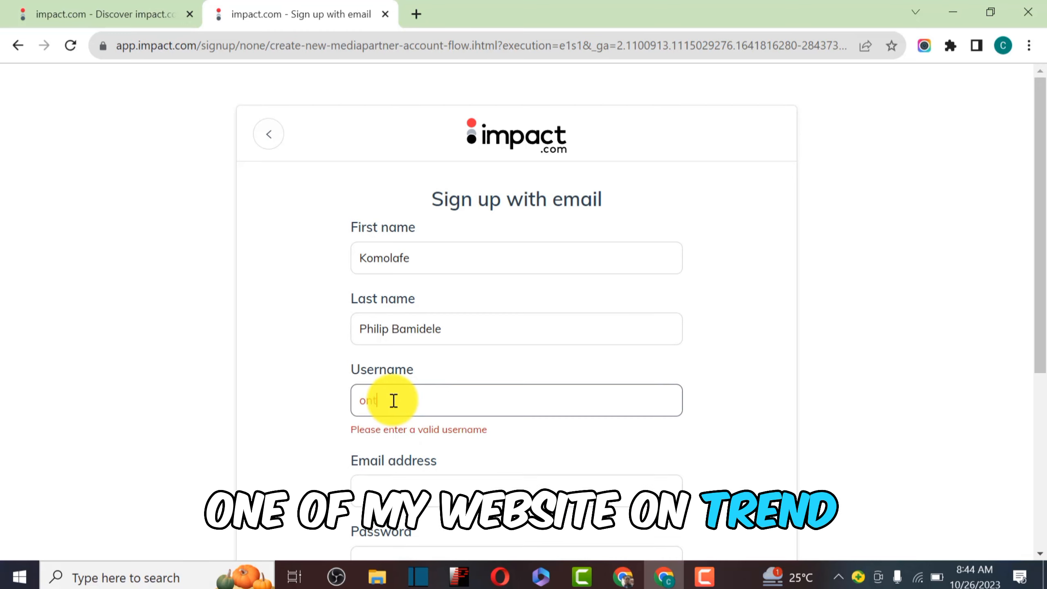
type("ren")
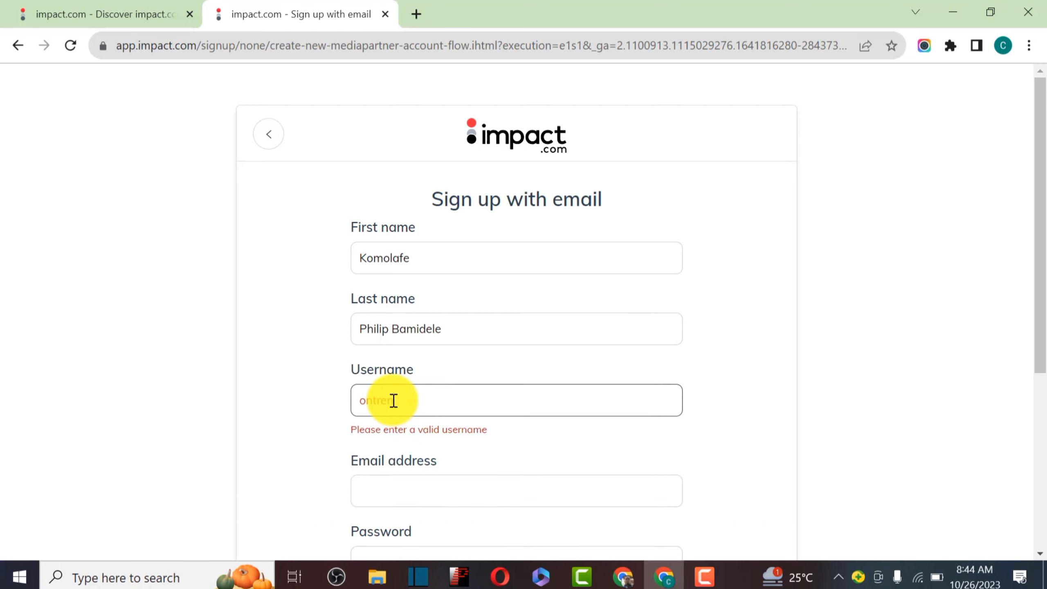
type("g")
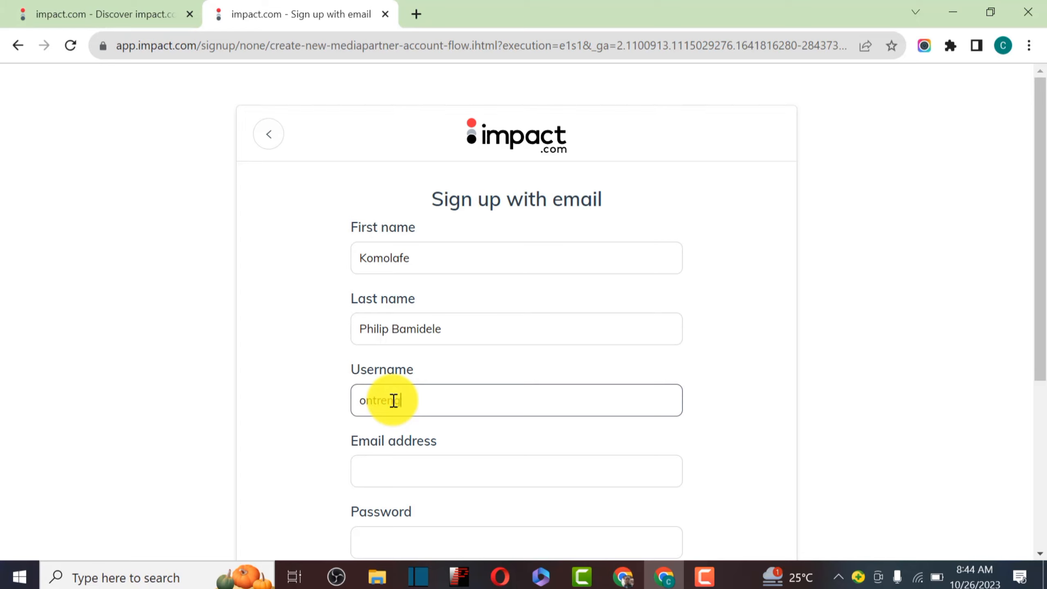
type("erar")
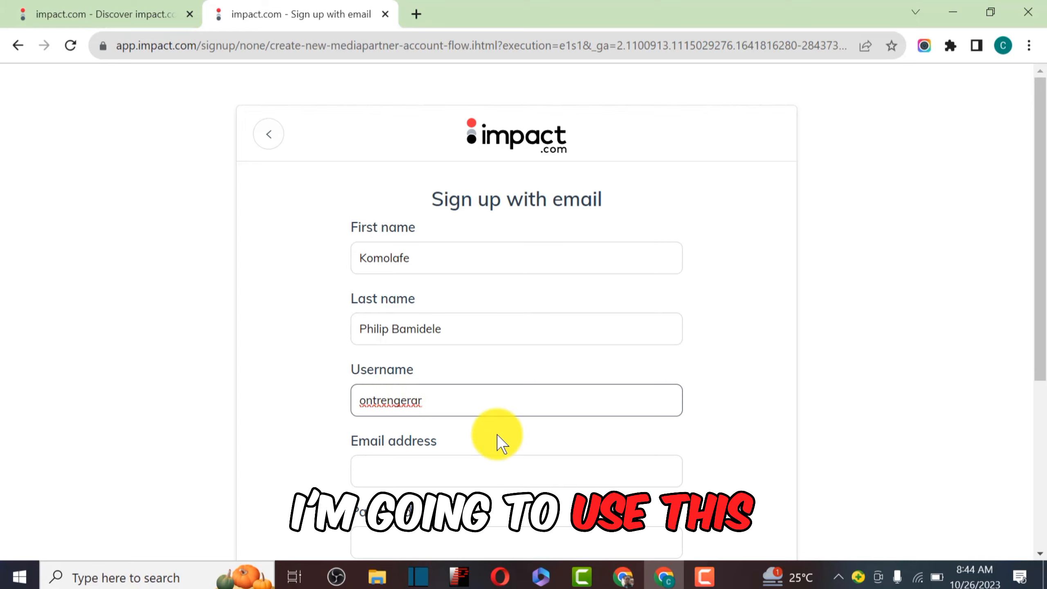
key("BackSpace")
key("BackSpace")
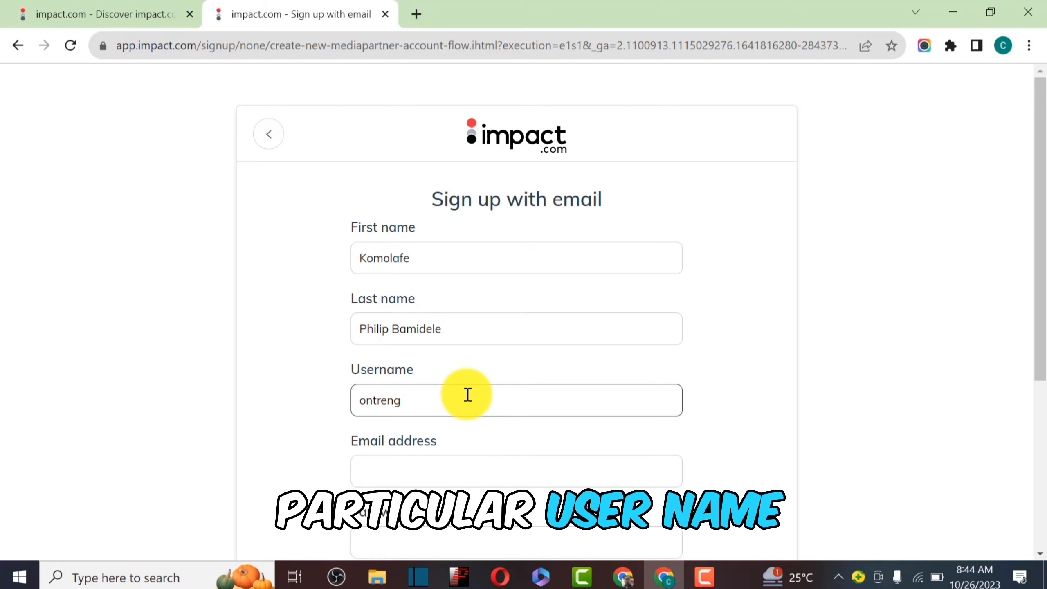
type("ear")
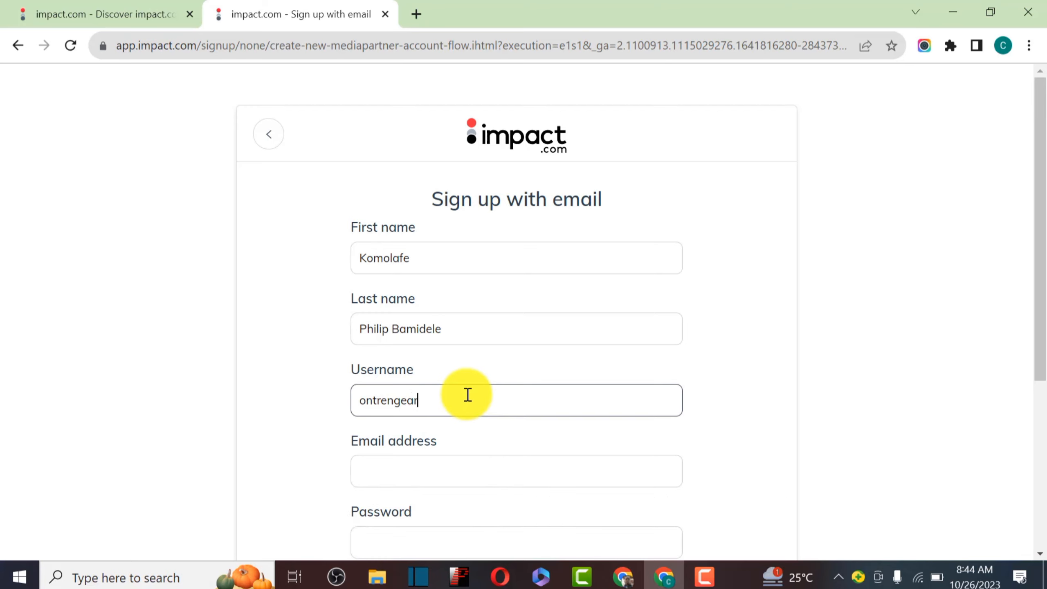
left_click(420, 461)
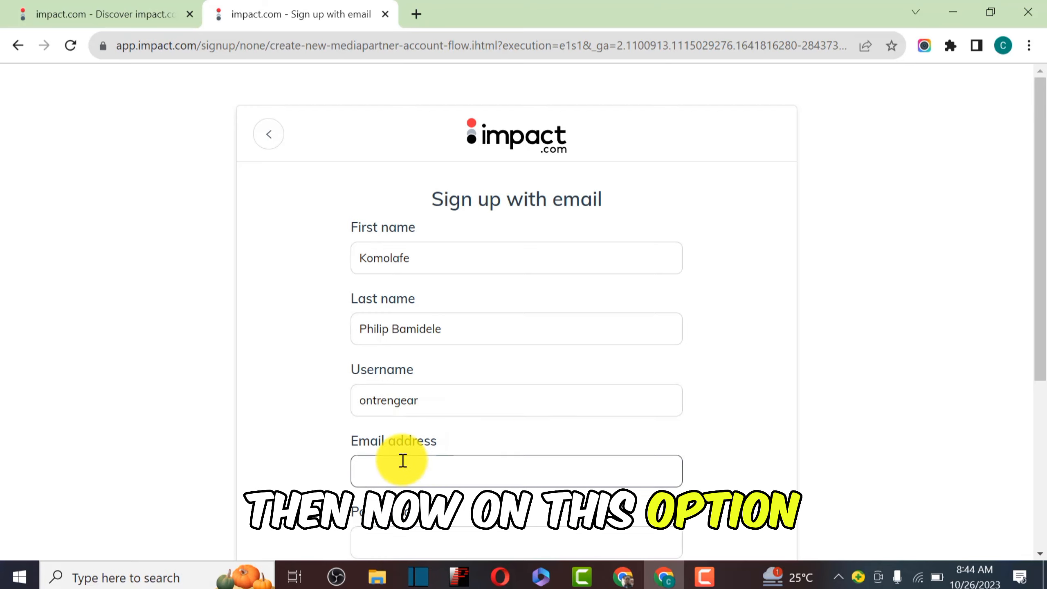
Step: Replace the rejected password with one of 8+ characters including a digit and special character
scroll(404, 456, "down", 4)
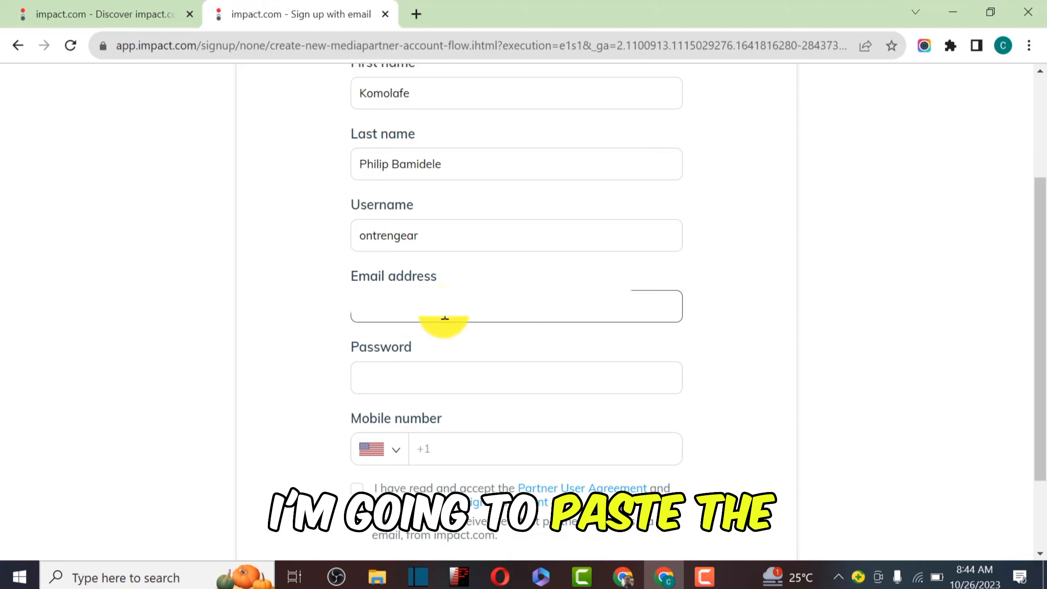
left_click(395, 380)
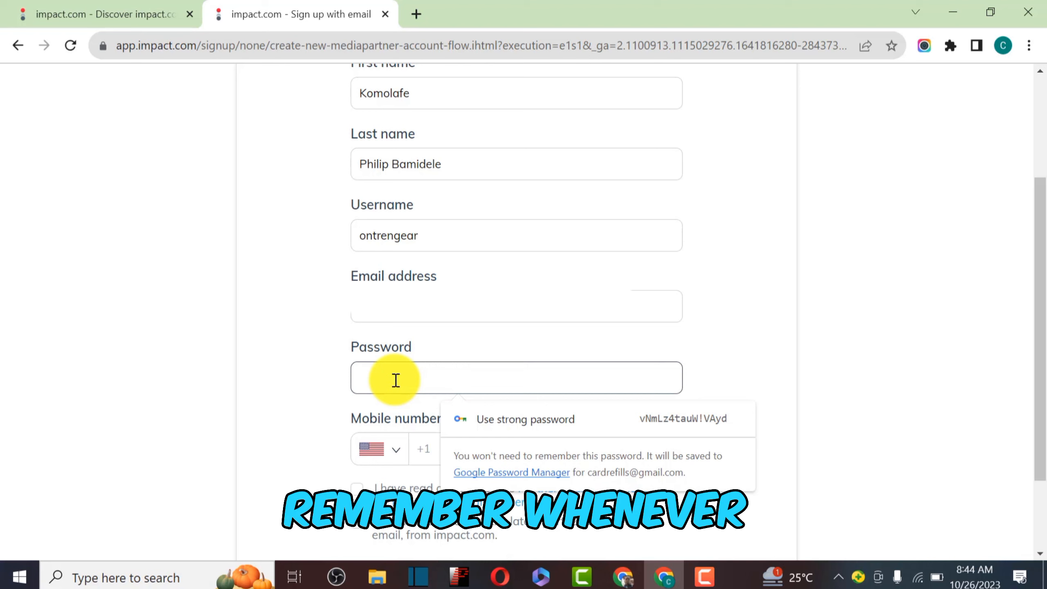
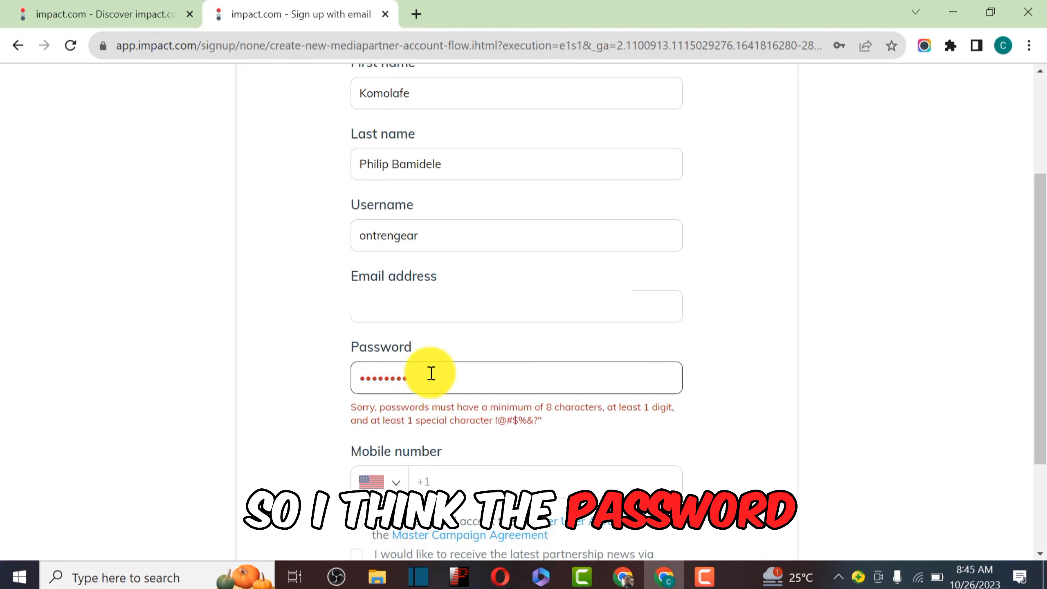
key("BackSpace")
key("BackSpace")
key("BackSpace")
key("BackSpace")
key("BackSpace")
key("BackSpace")
key("BackSpace")
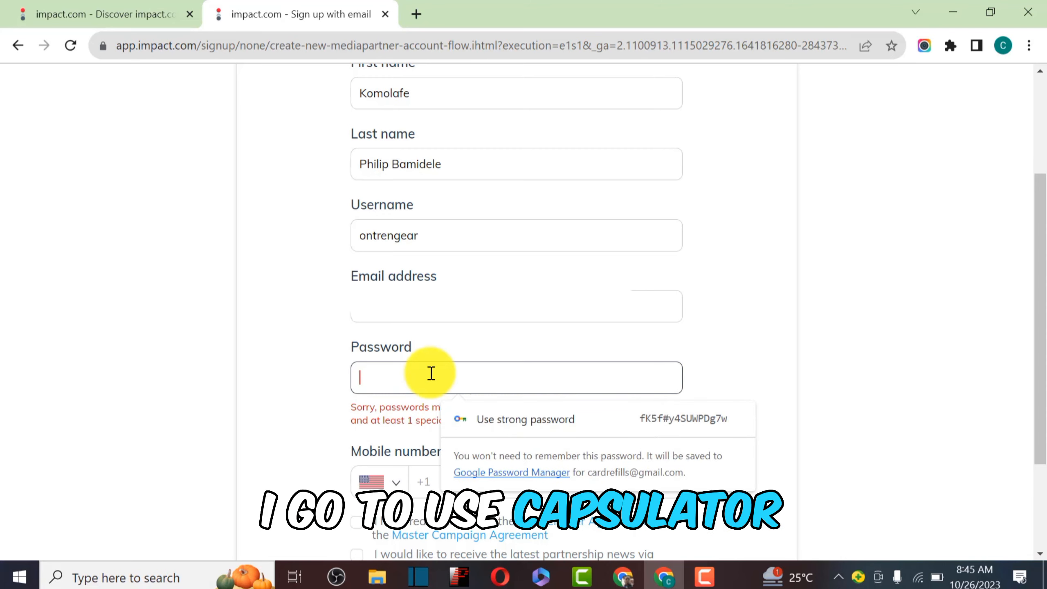
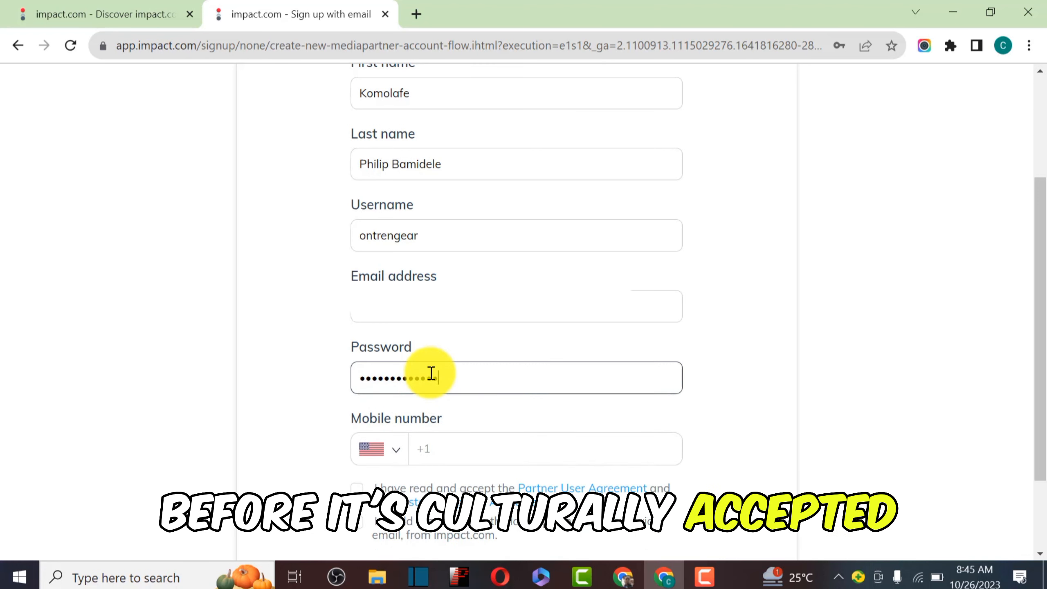
Step: Set the mobile number's country to Nigeria (+234)
left_click(397, 450)
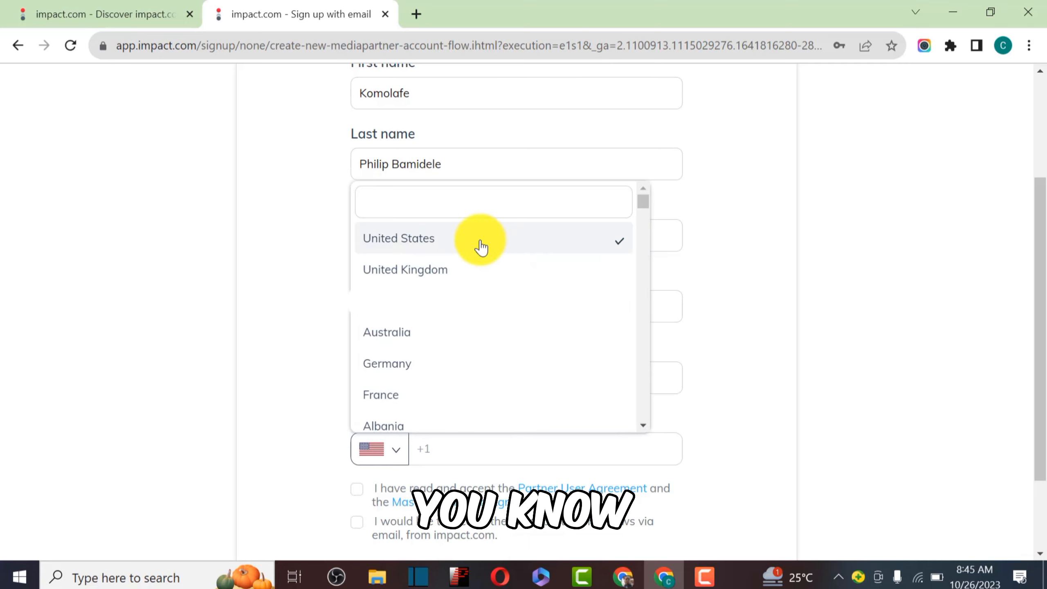
scroll(481, 248, "down", 10)
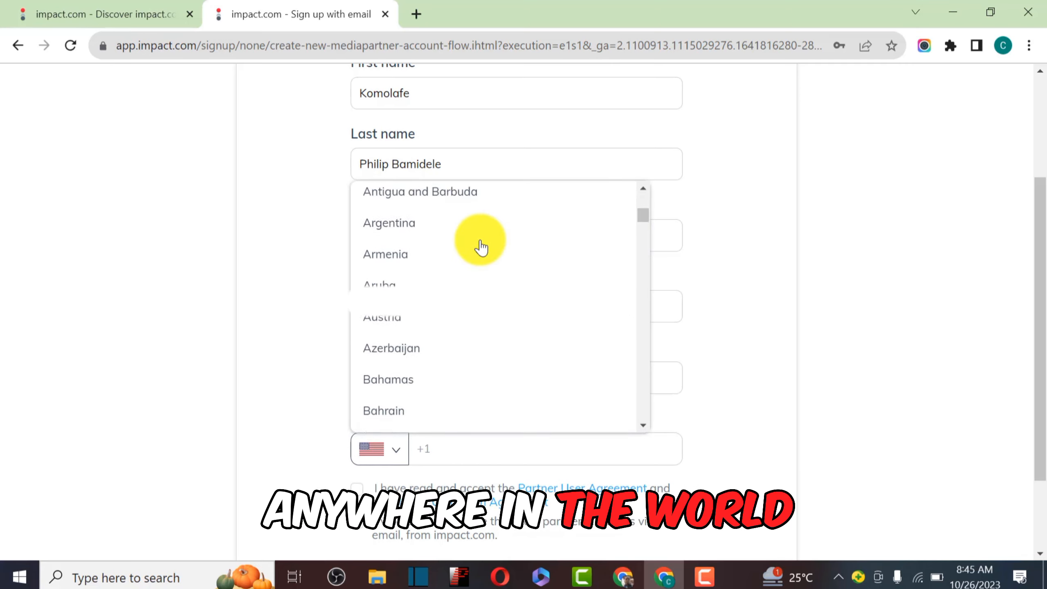
scroll(481, 247, "down", 10)
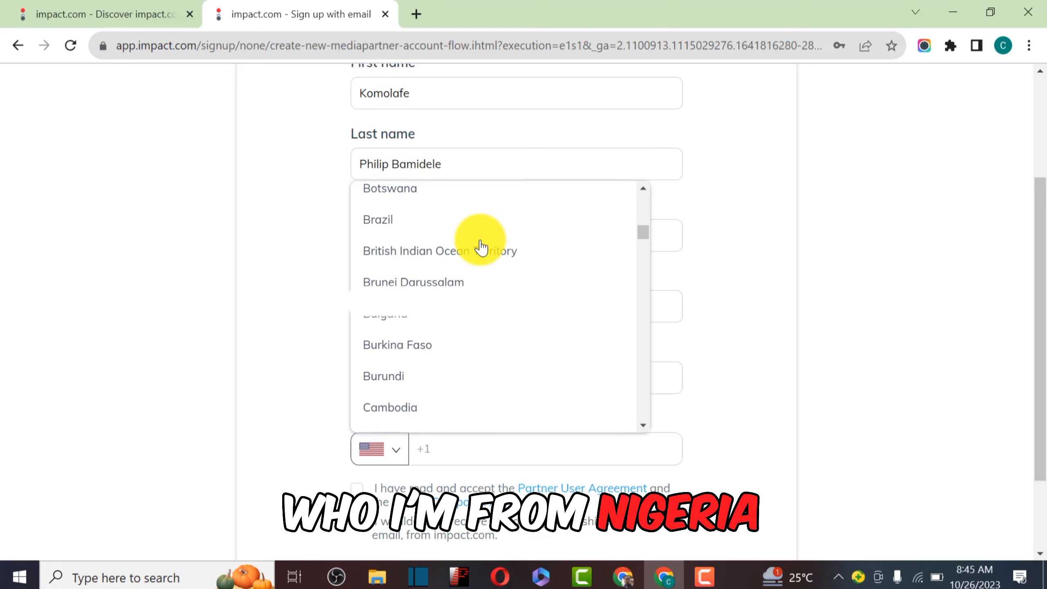
scroll(481, 248, "down", 8)
scroll(481, 248, "down", 20)
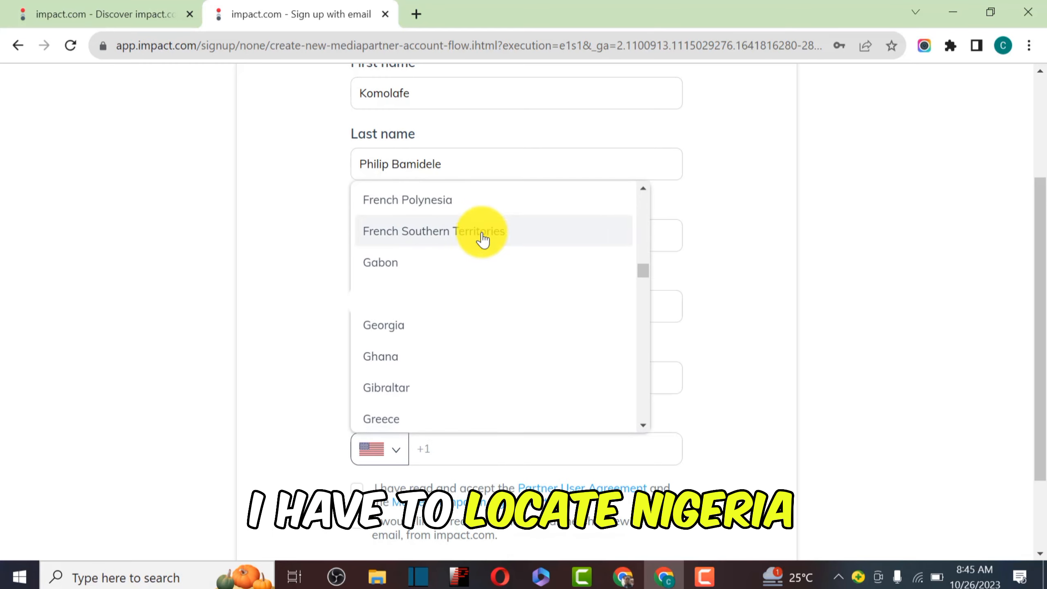
scroll(476, 252, "down", 20)
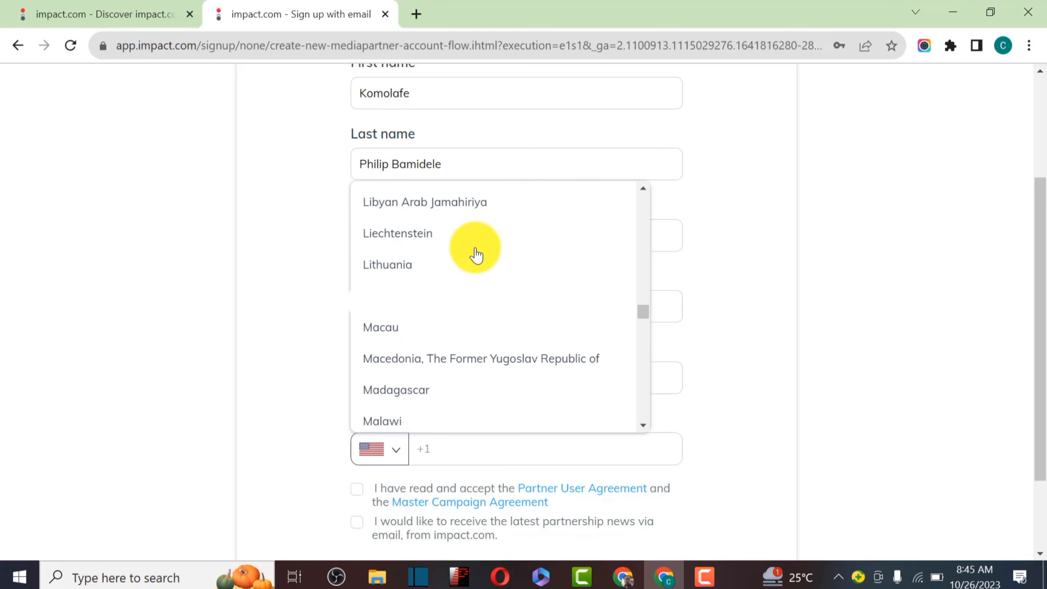
scroll(475, 251, "down", 5)
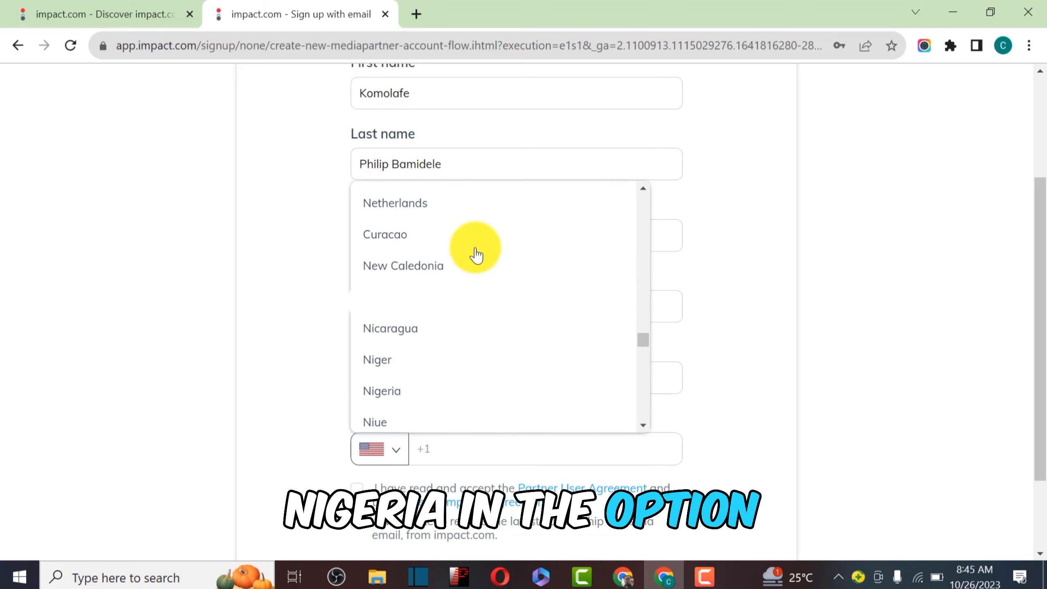
left_click(379, 319)
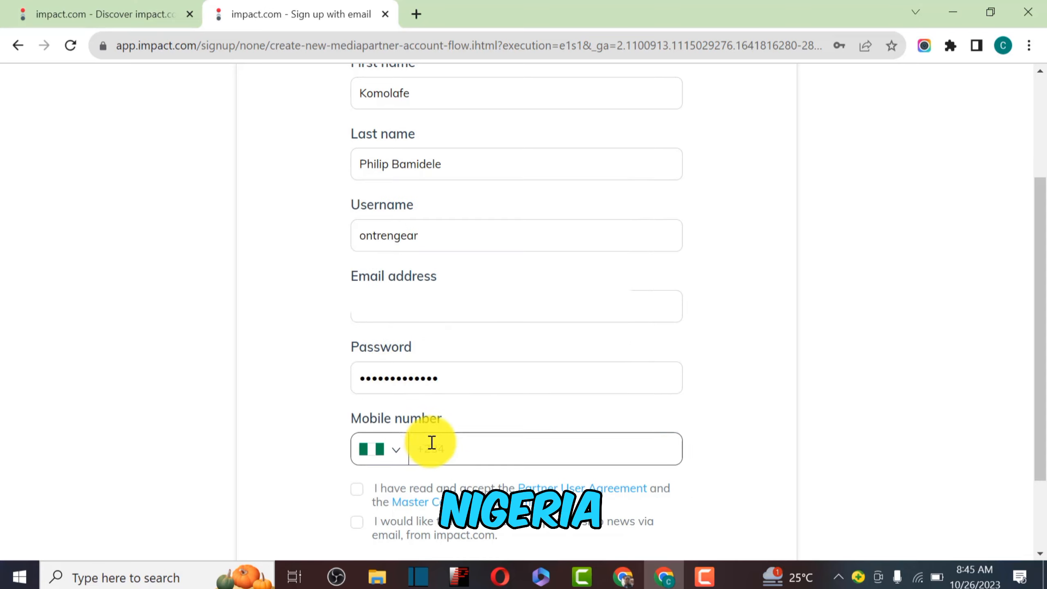
Step: Enter the mobile number and tick the partner agreements and partnership-news checkboxes
left_click(439, 444)
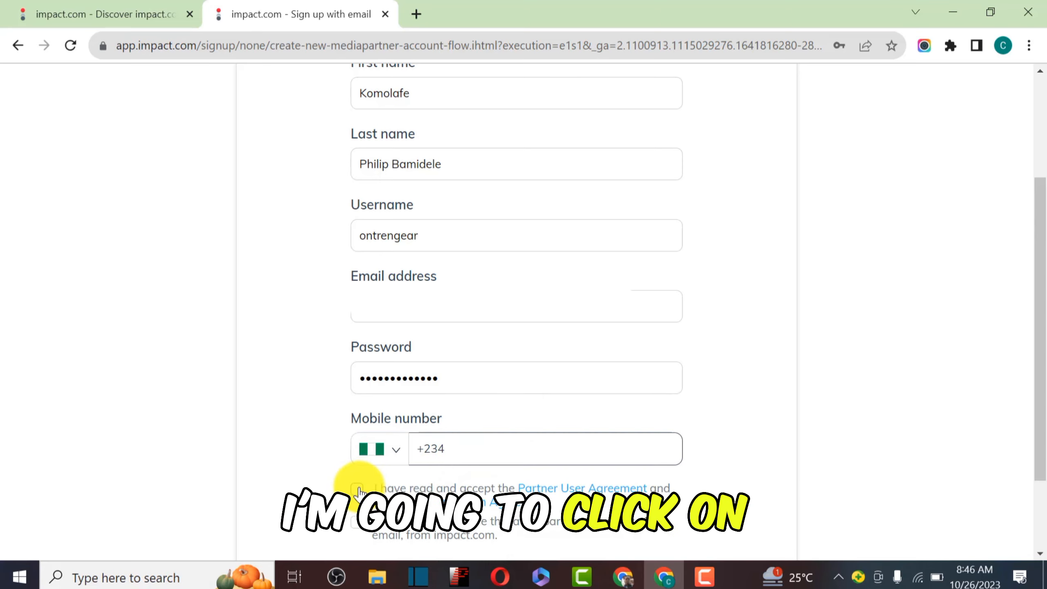
left_click(357, 524)
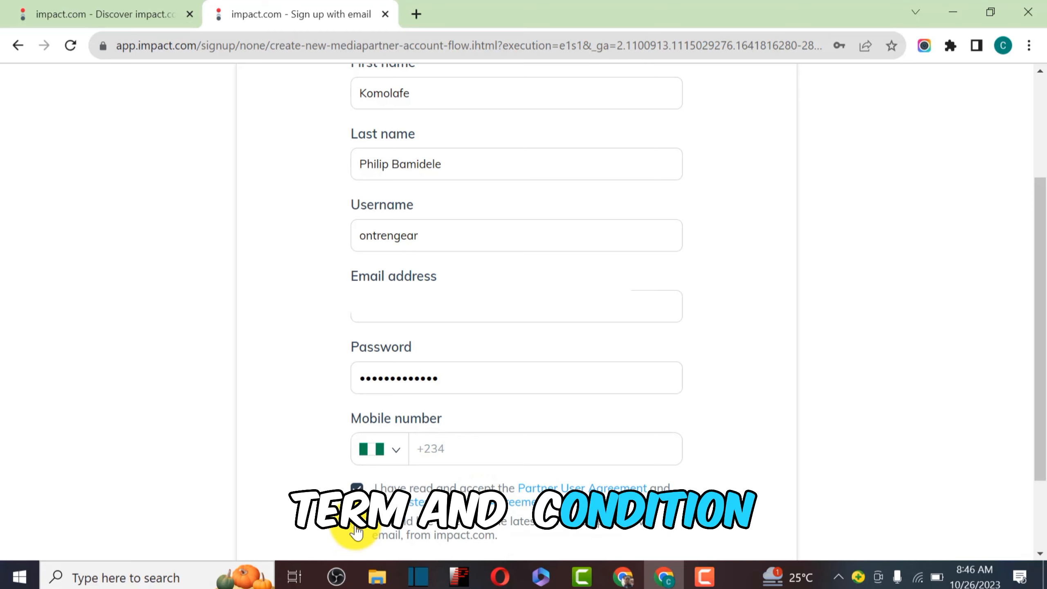
left_click(494, 451)
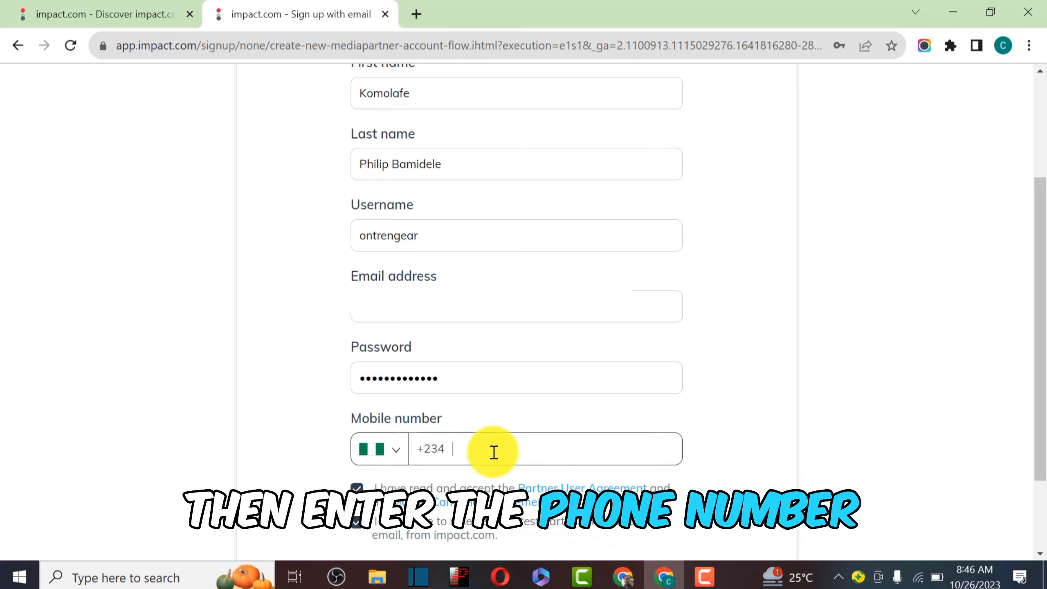
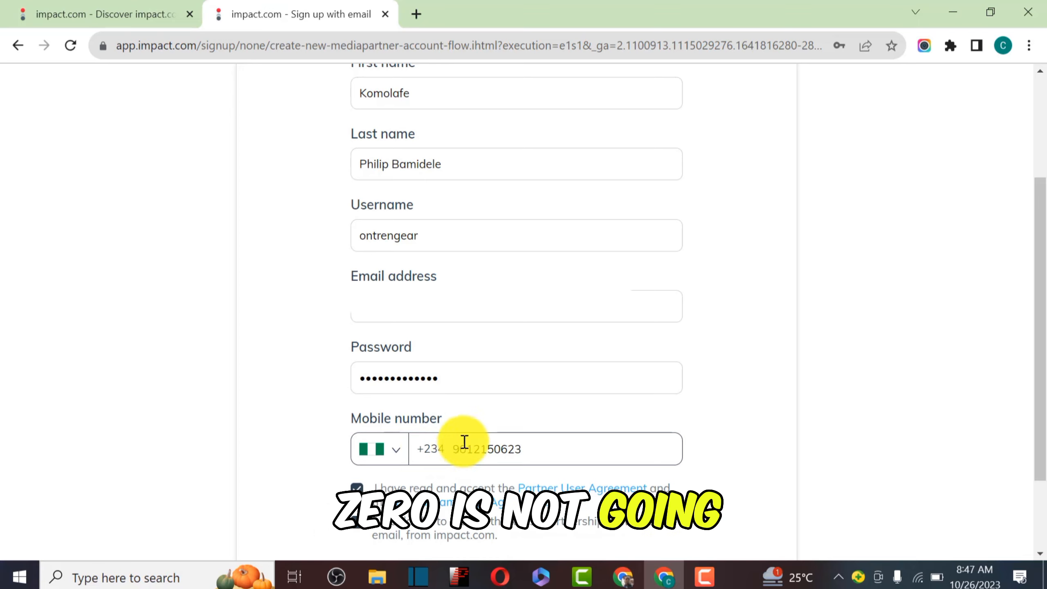
scroll(470, 437, "down", 2)
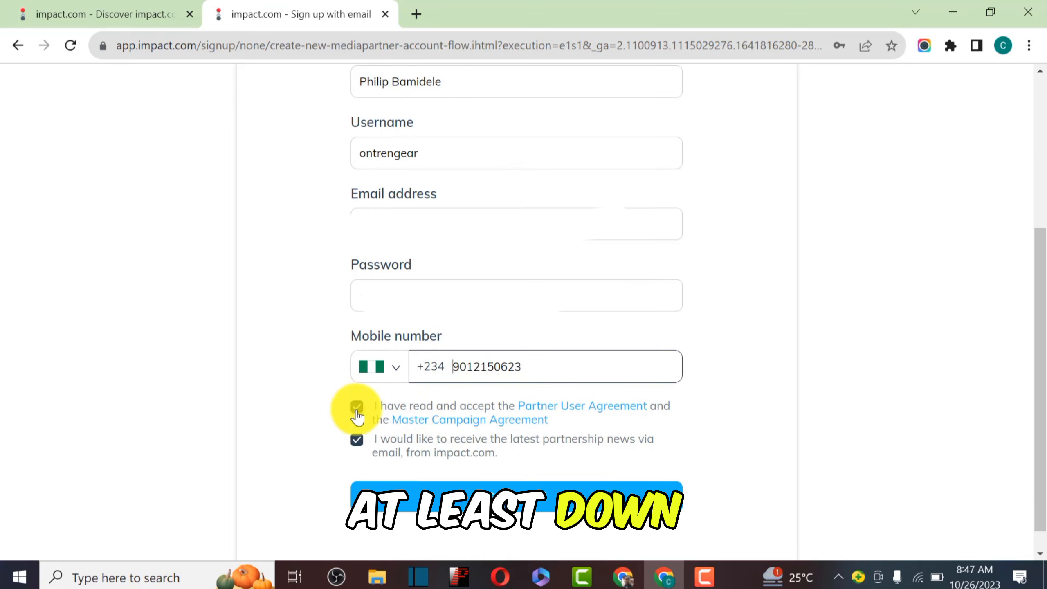
Step: Submit the sign-up form with Get Started and save the password in Chrome
left_click(490, 492)
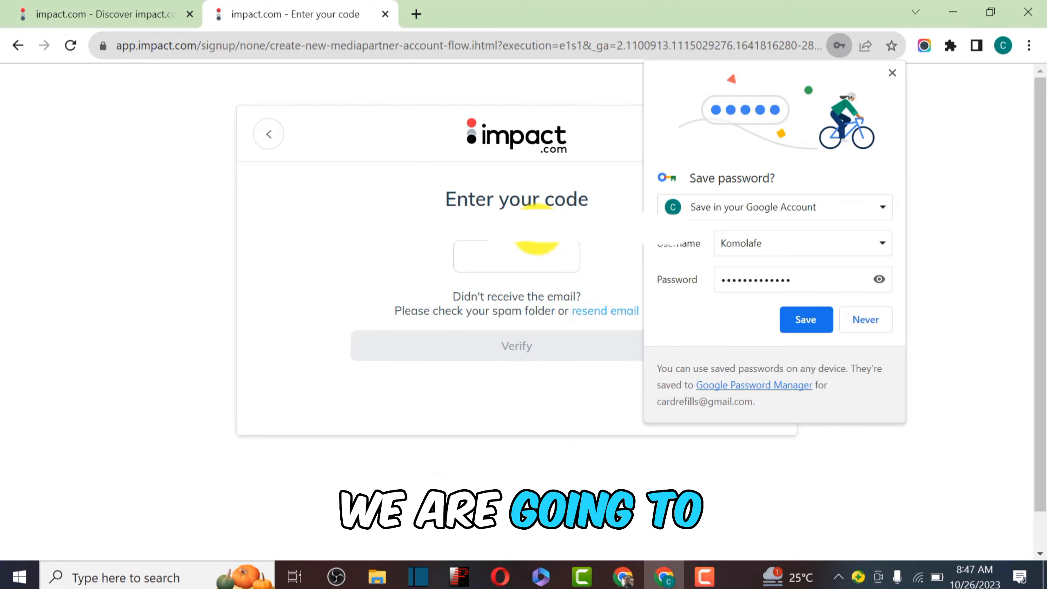
left_click(517, 258)
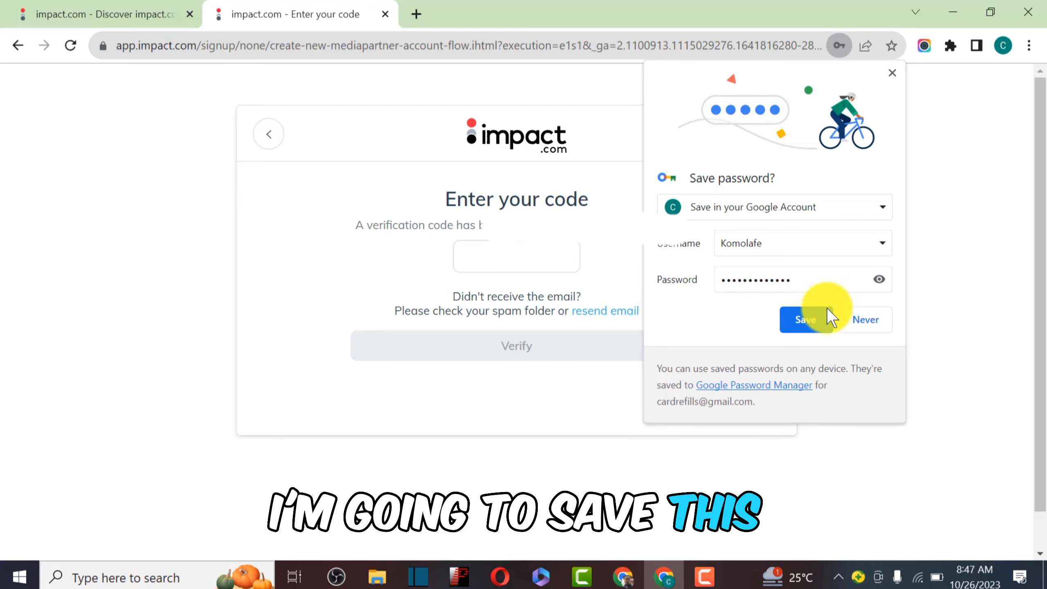
left_click(804, 320)
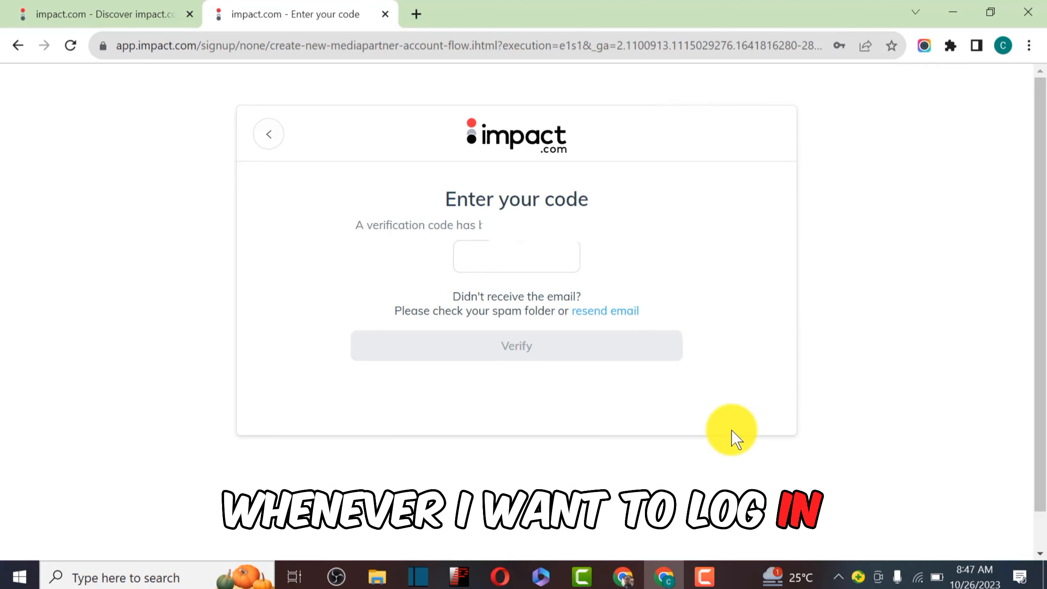
Step: Copy the code from the Yahoo Mail Verification email and return to impact.com
left_click(617, 575)
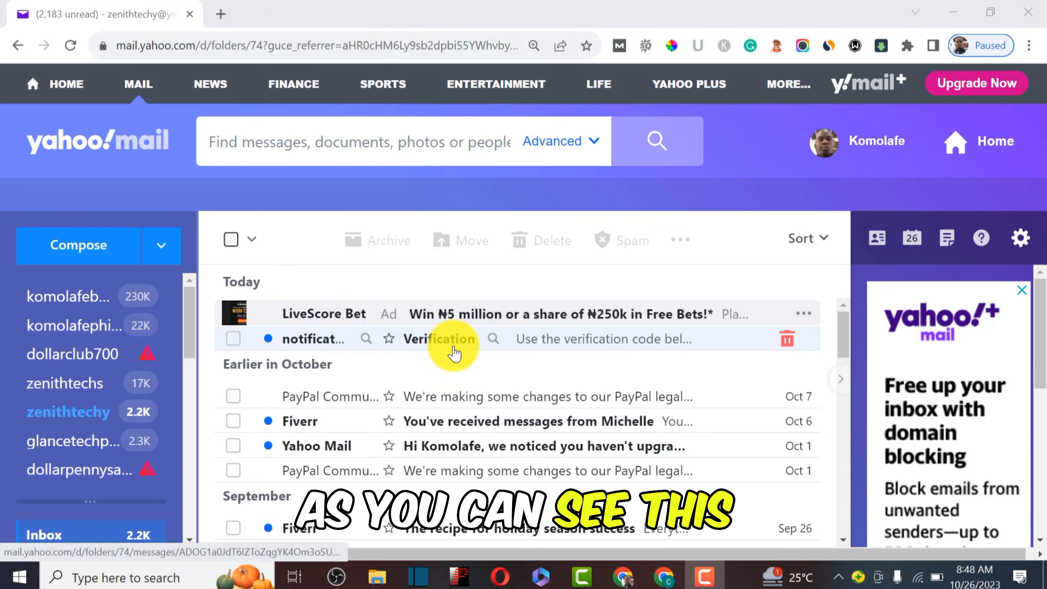
left_click(470, 340)
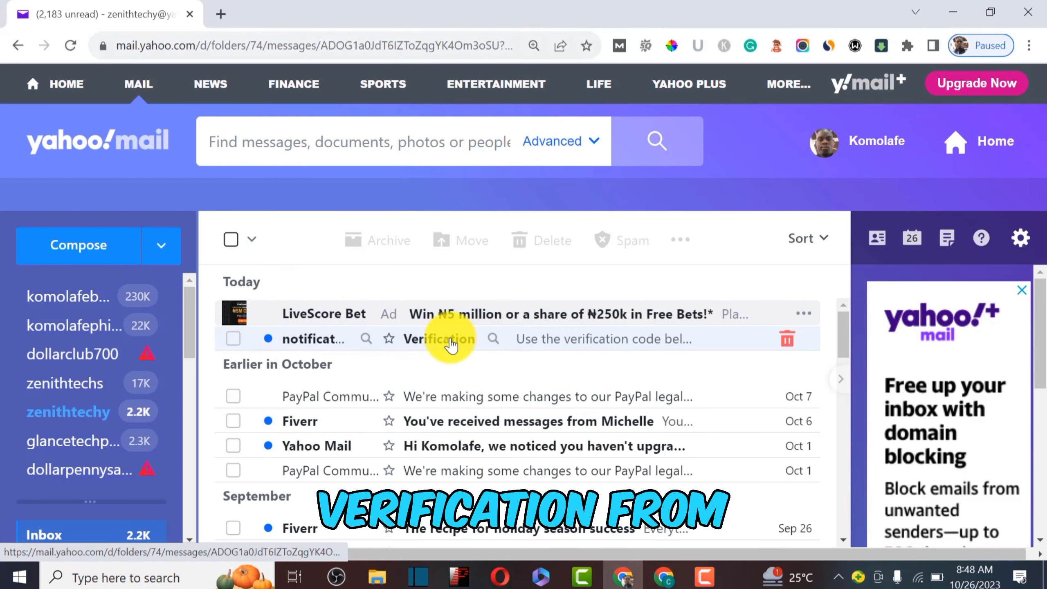
scroll(452, 344, "down", 5)
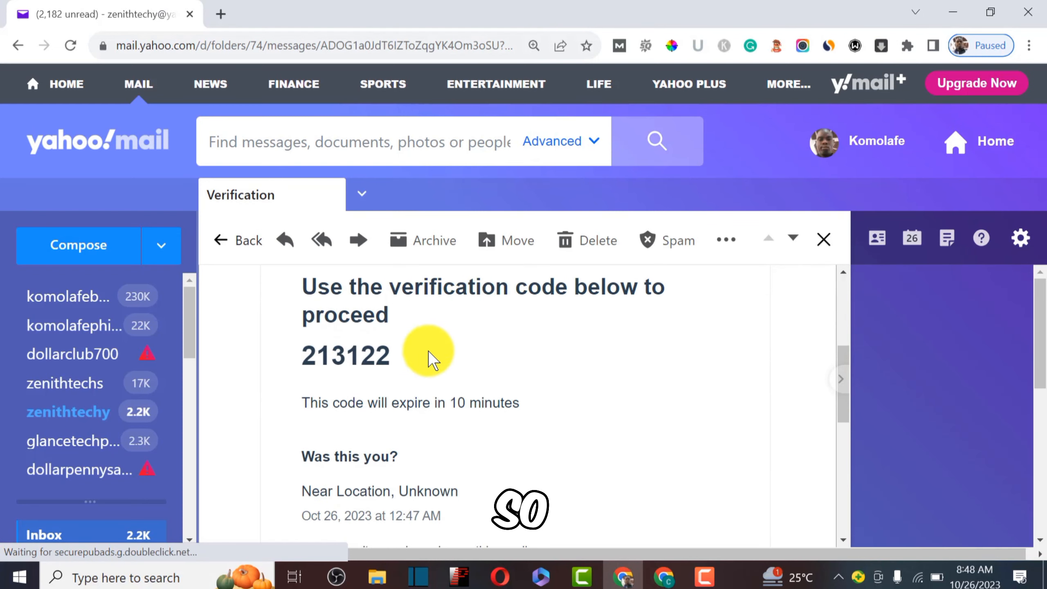
left_click_drag(412, 351, 303, 351)
key("ctrl+c")
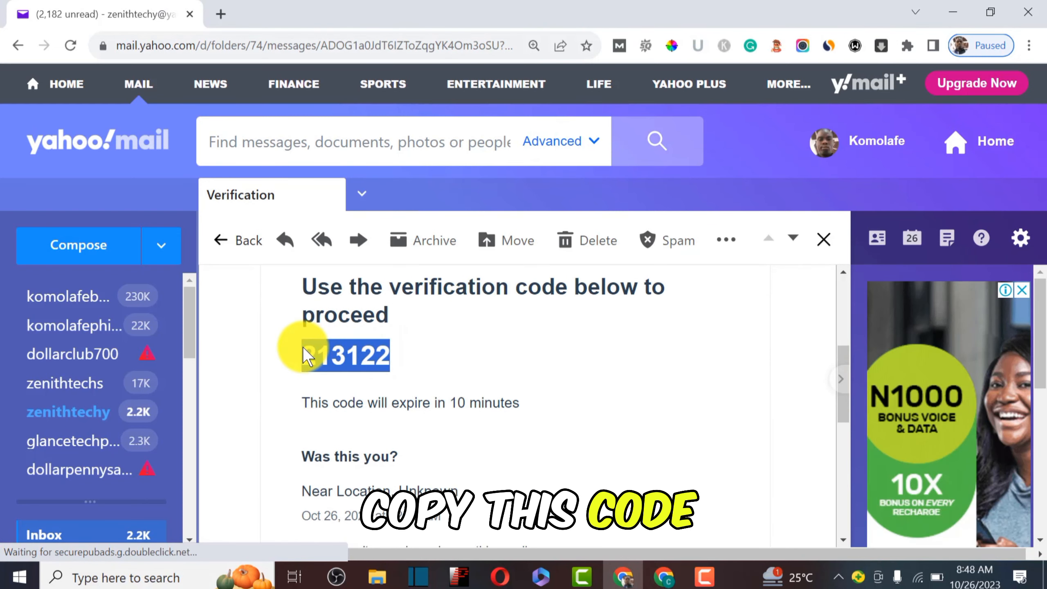
left_click(661, 575)
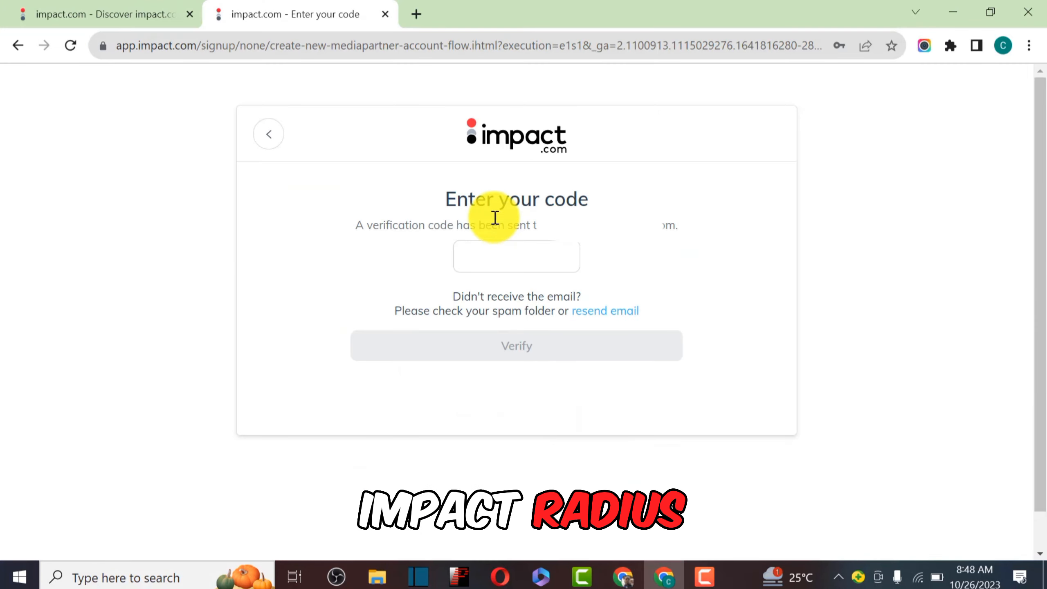
Step: Paste the emailed verification code and submit it
left_click(485, 248)
key("ctrl+v")
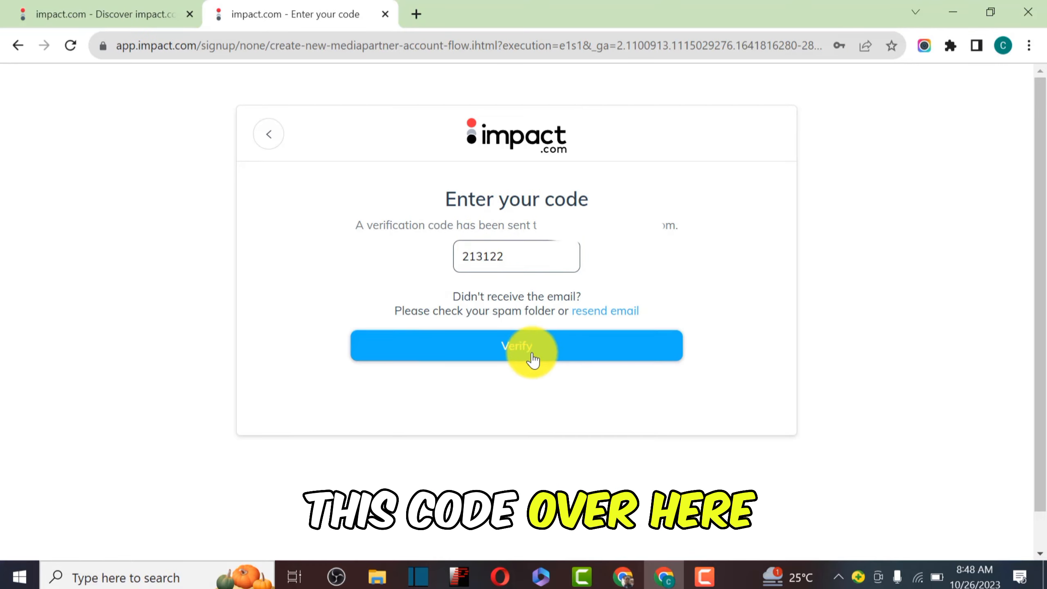
left_click(527, 357)
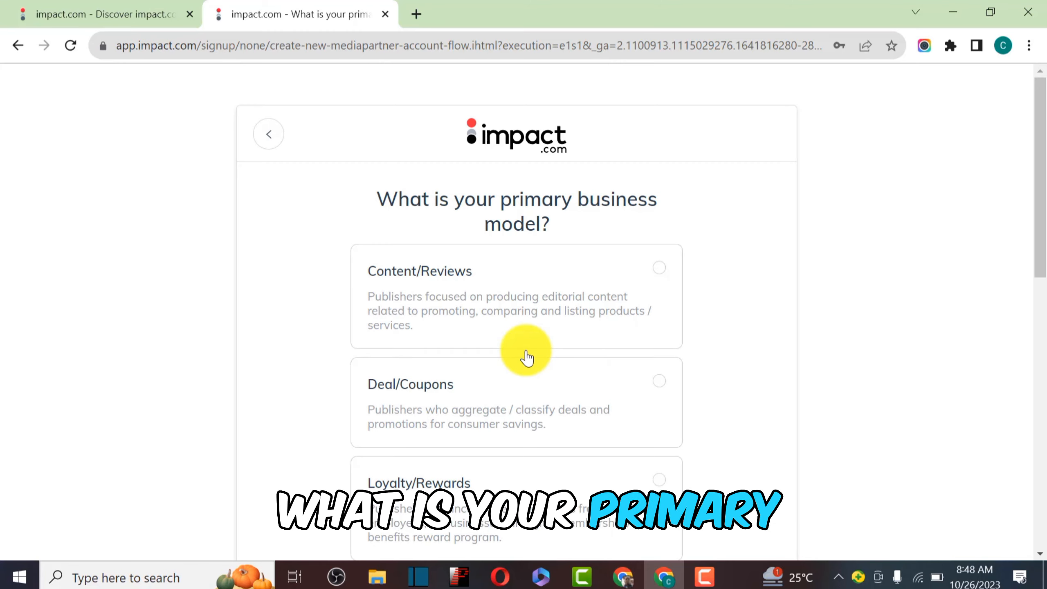
Step: Pick Content/Reviews as the primary business model instead of Creator
scroll(540, 339, "down", 5)
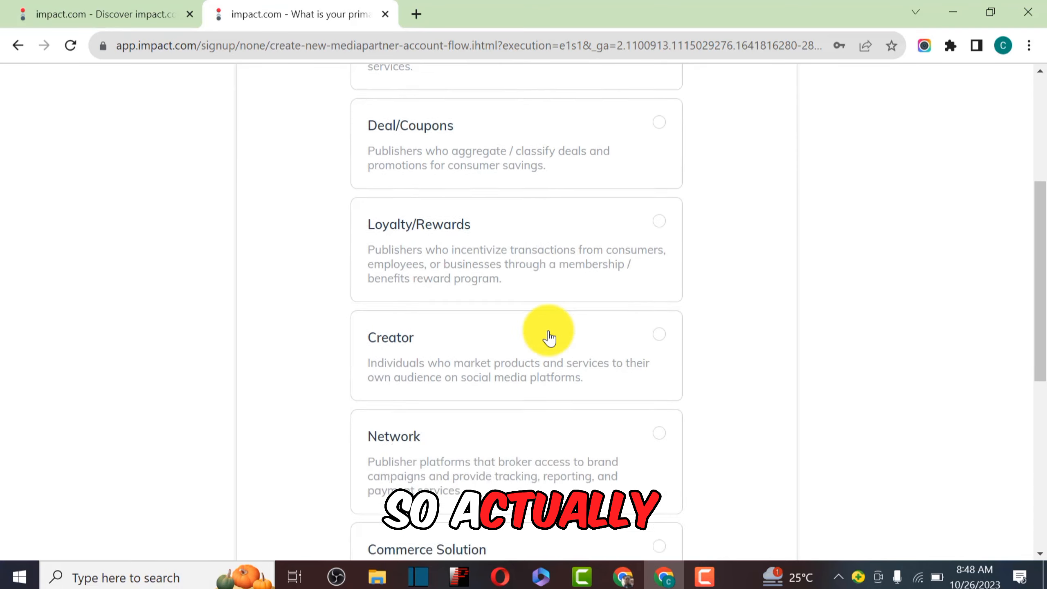
scroll(549, 338, "down", 8)
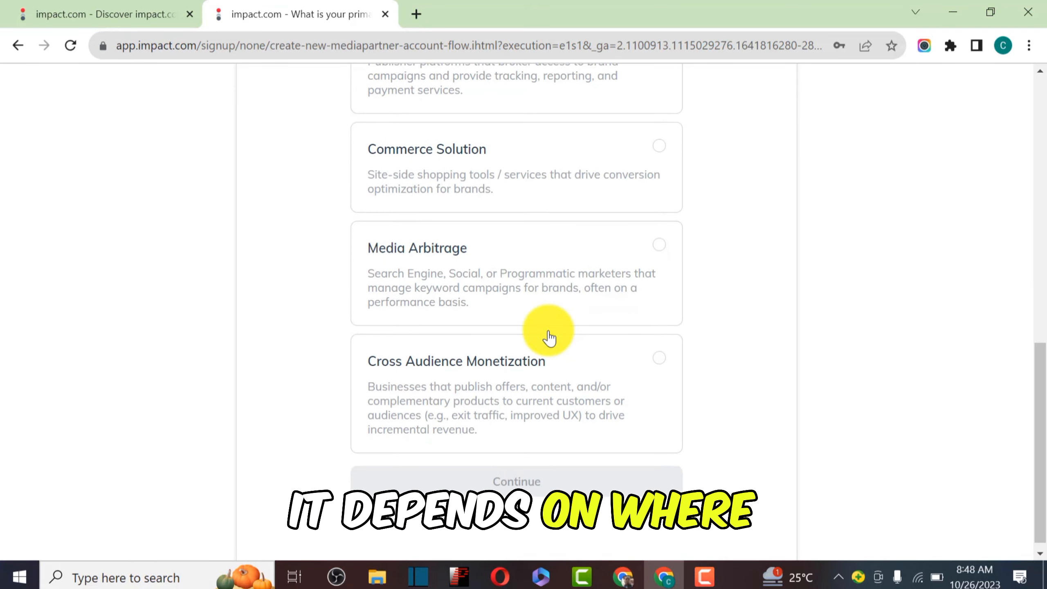
scroll(550, 338, "up", 3)
scroll(552, 339, "up", 10)
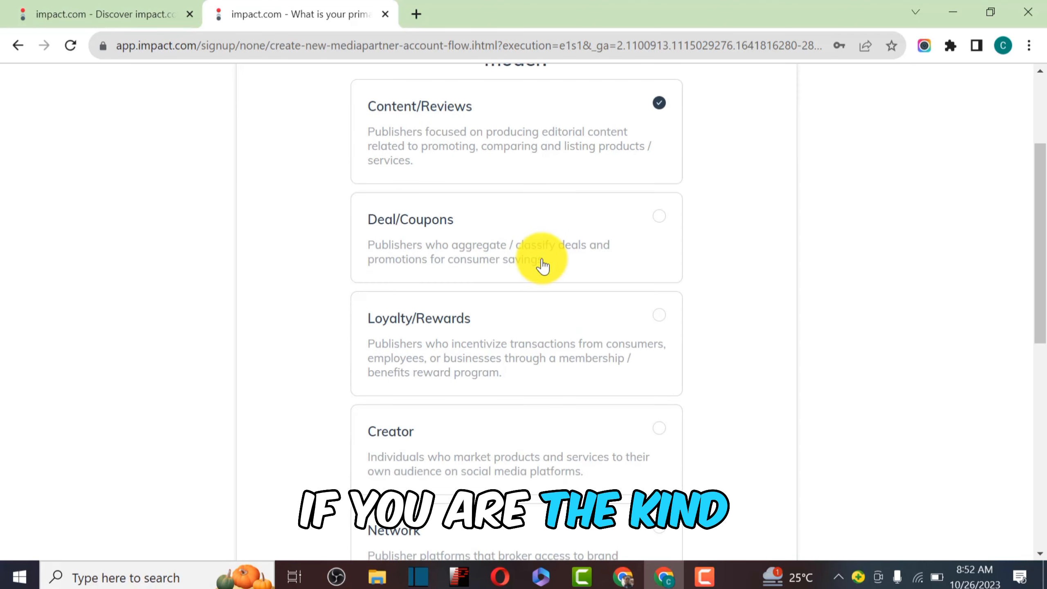
scroll(539, 262, "down", 2)
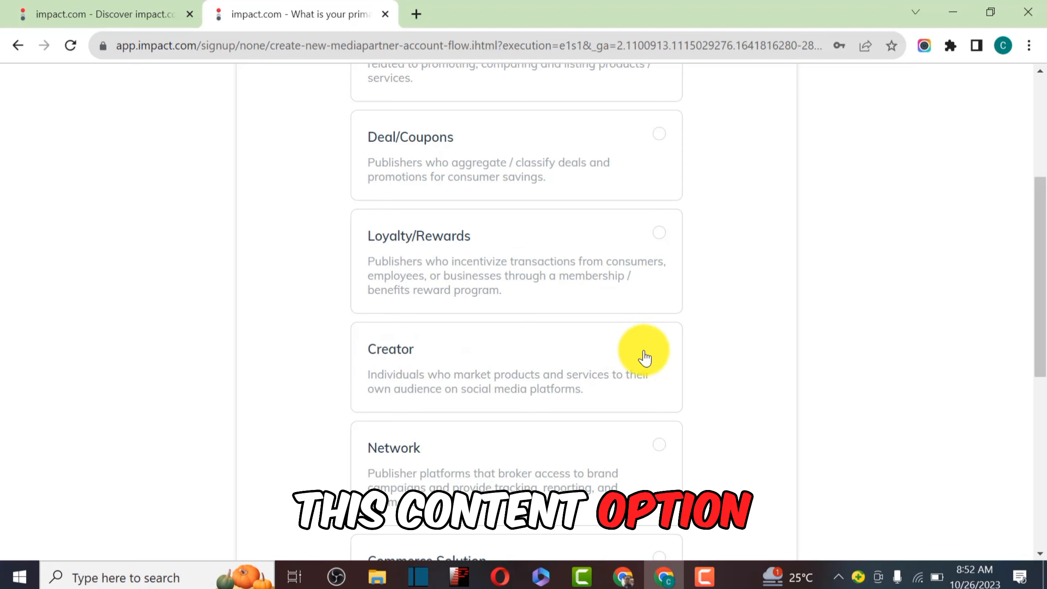
left_click(662, 349)
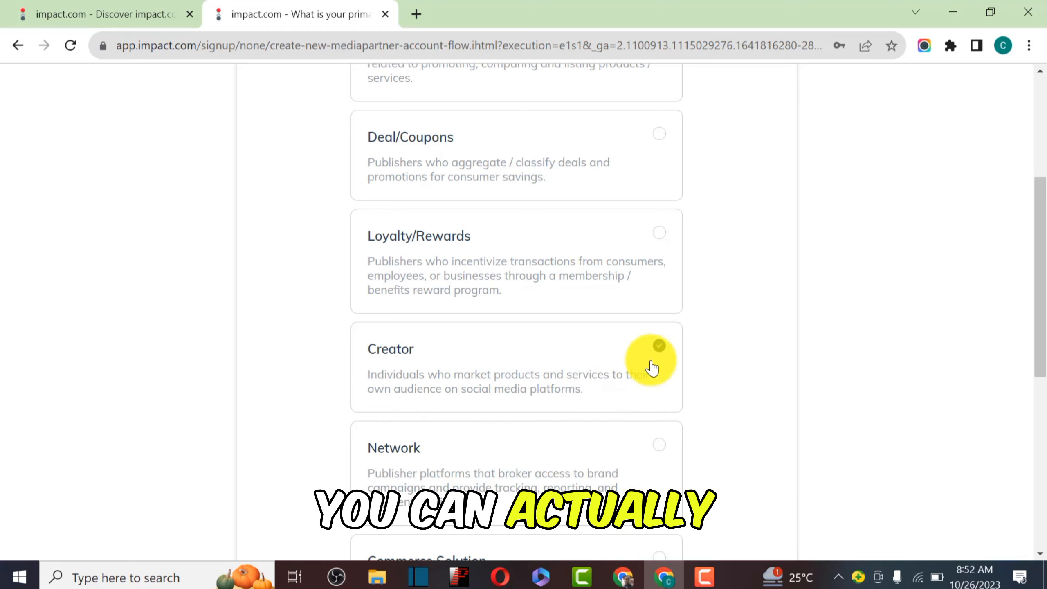
scroll(644, 373, "up", 5)
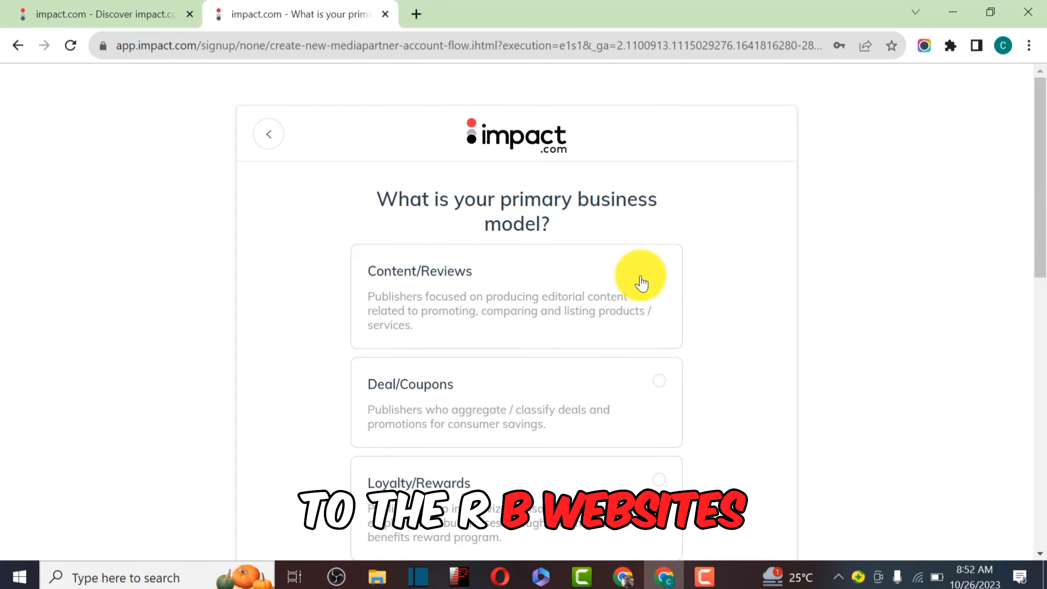
left_click(662, 269)
scroll(603, 316, "down", 15)
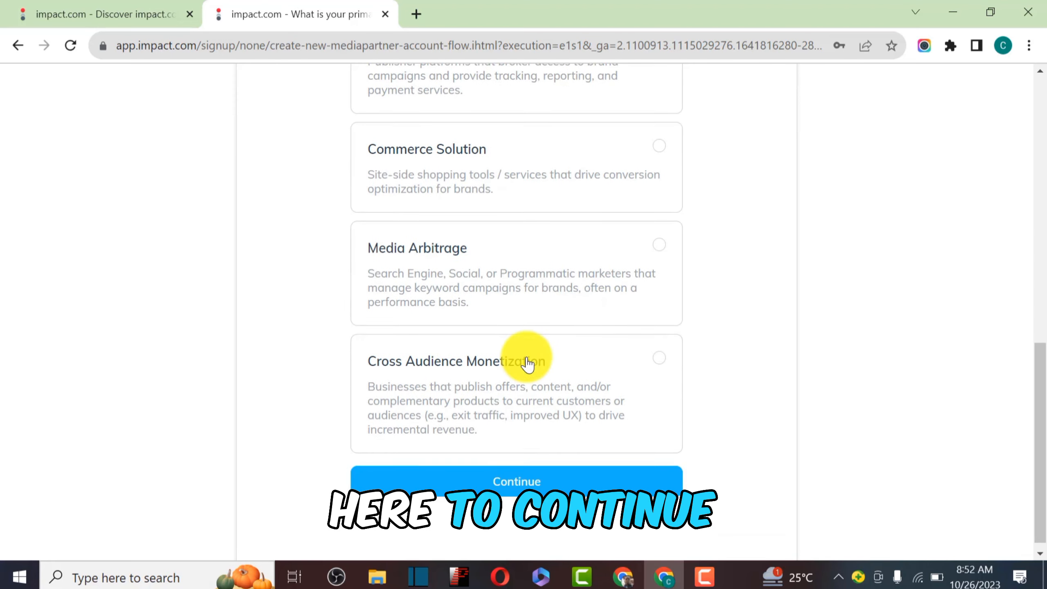
scroll(514, 382, "up", 2)
scroll(515, 383, "down", 2)
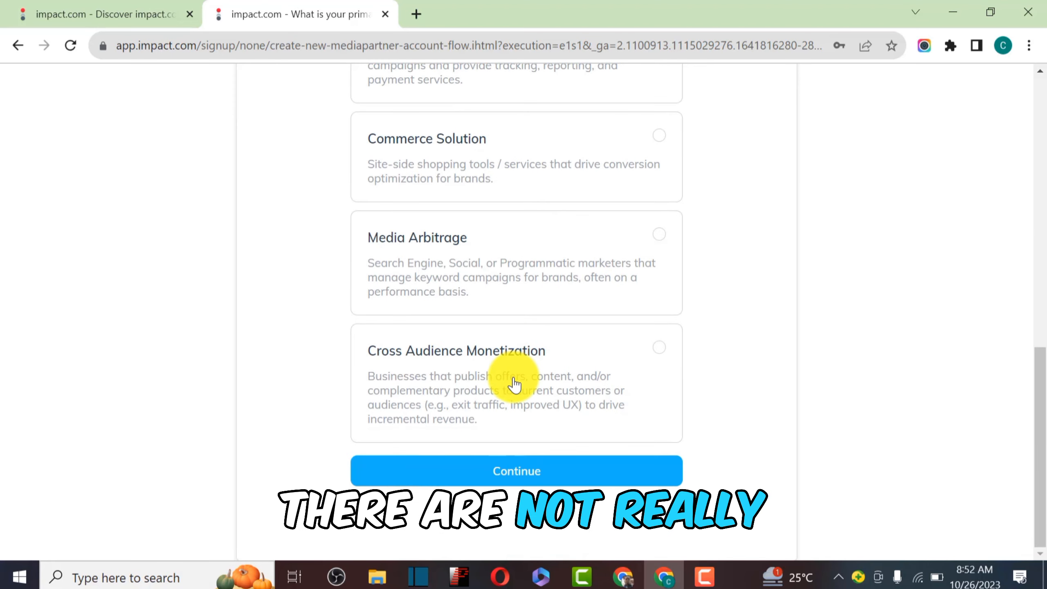
scroll(514, 384, "up", 4)
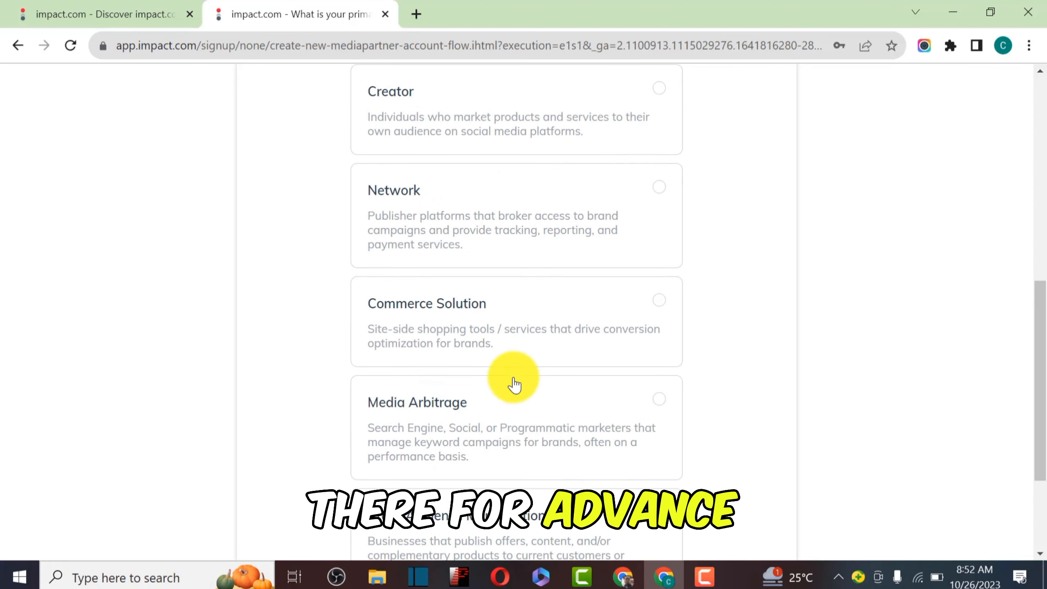
scroll(515, 384, "down", 2)
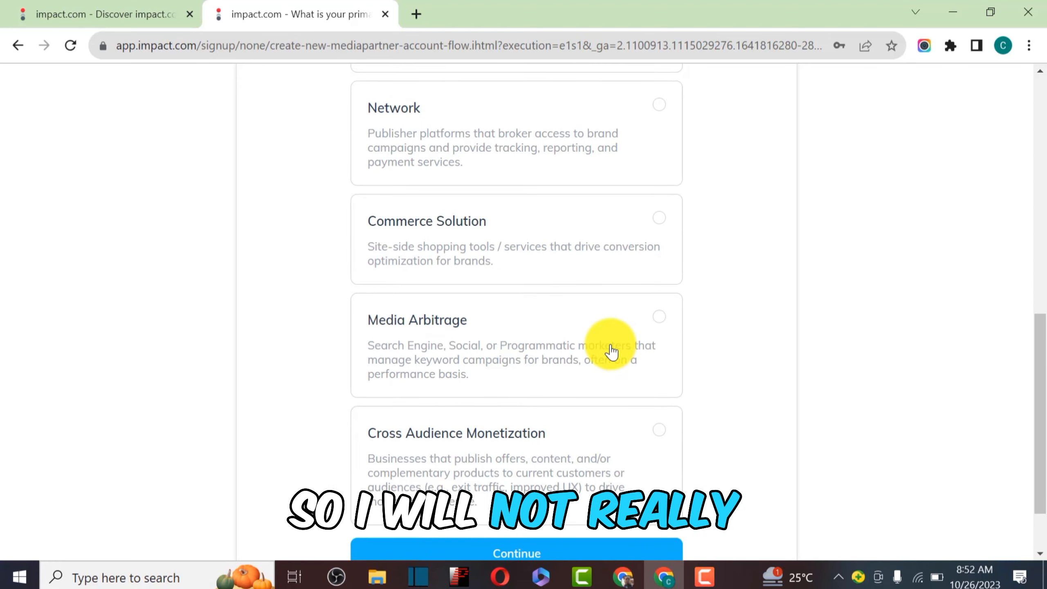
scroll(548, 355, "up", 12)
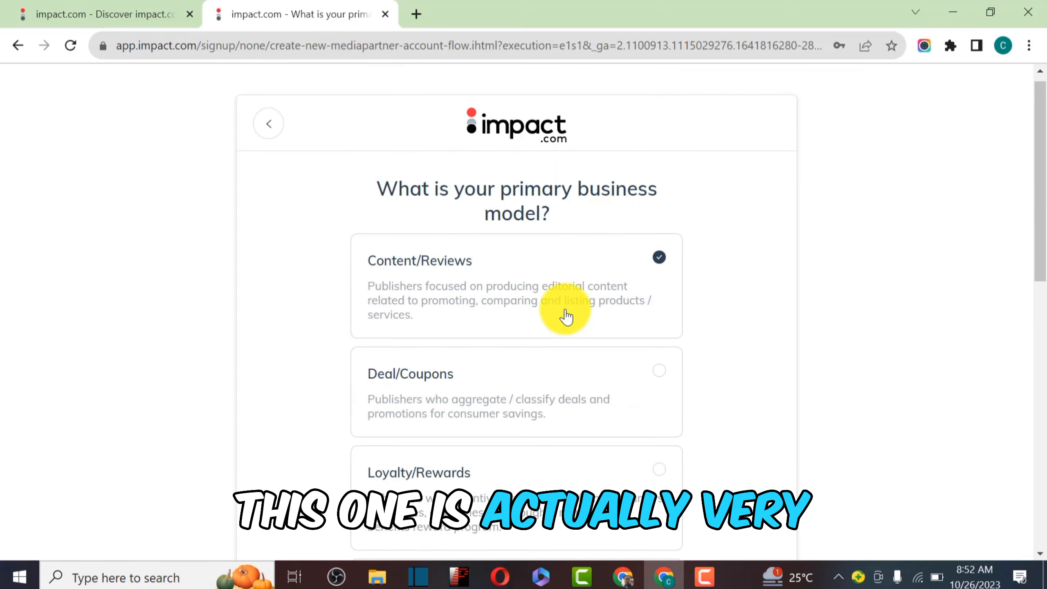
scroll(565, 315, "down", 10)
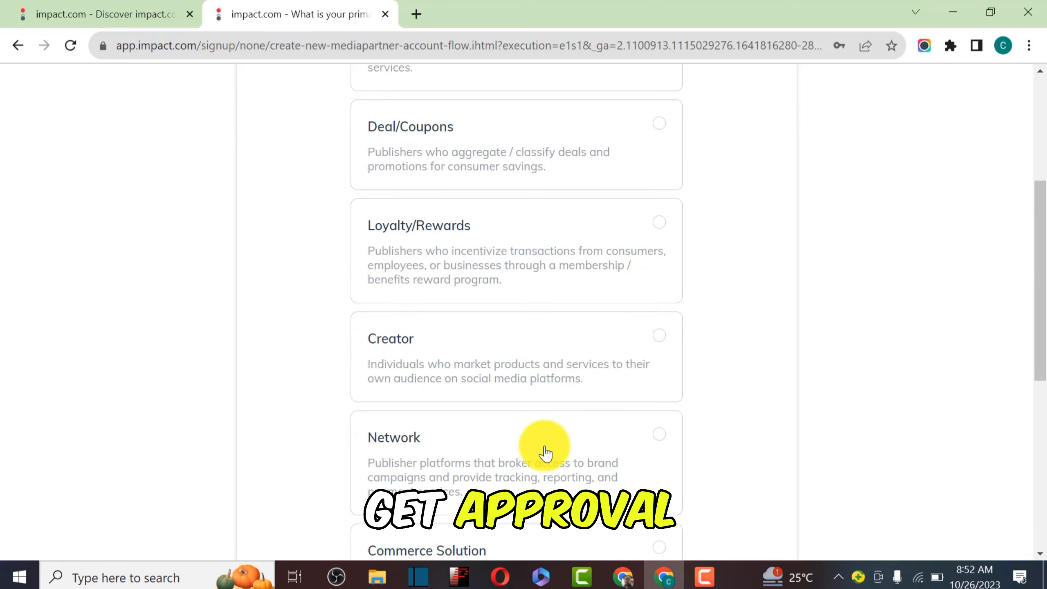
scroll(546, 444, "down", 2)
Step: Continue past the business model, dismiss Add Social, and open the Add Website form
left_click(519, 475)
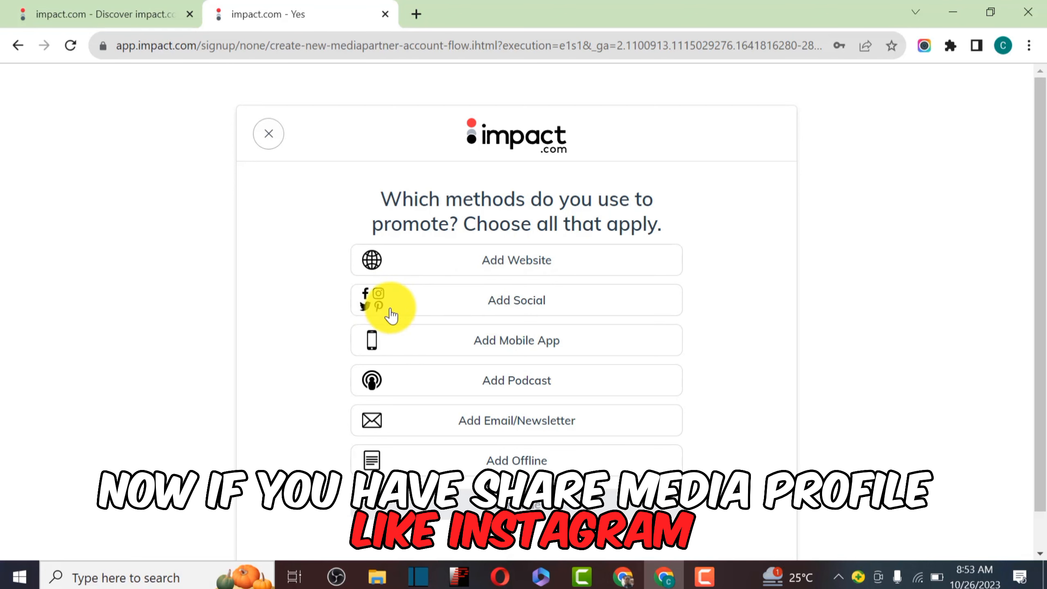
left_click(500, 313)
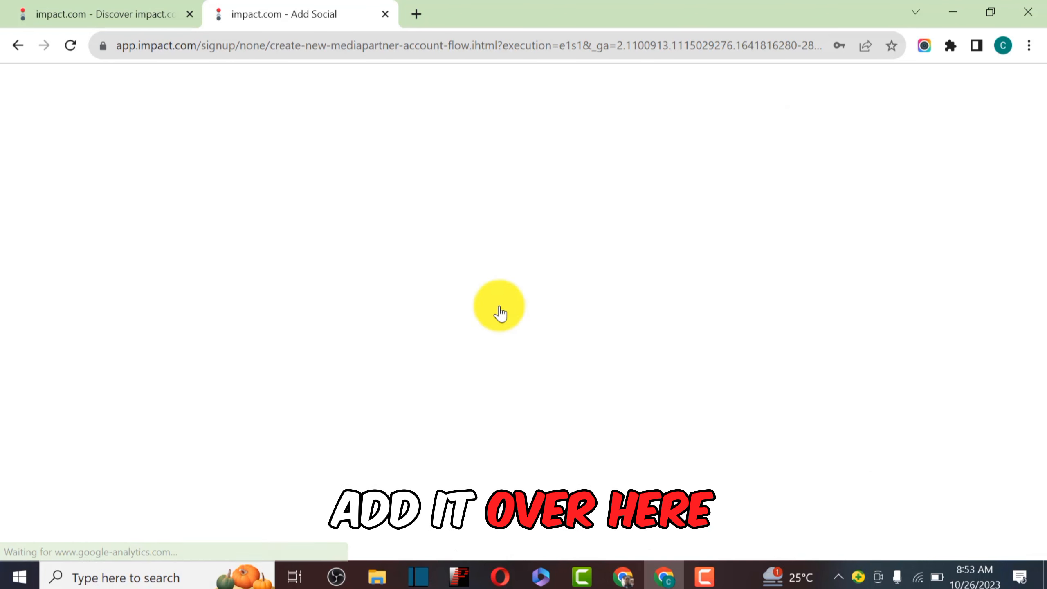
left_click(267, 138)
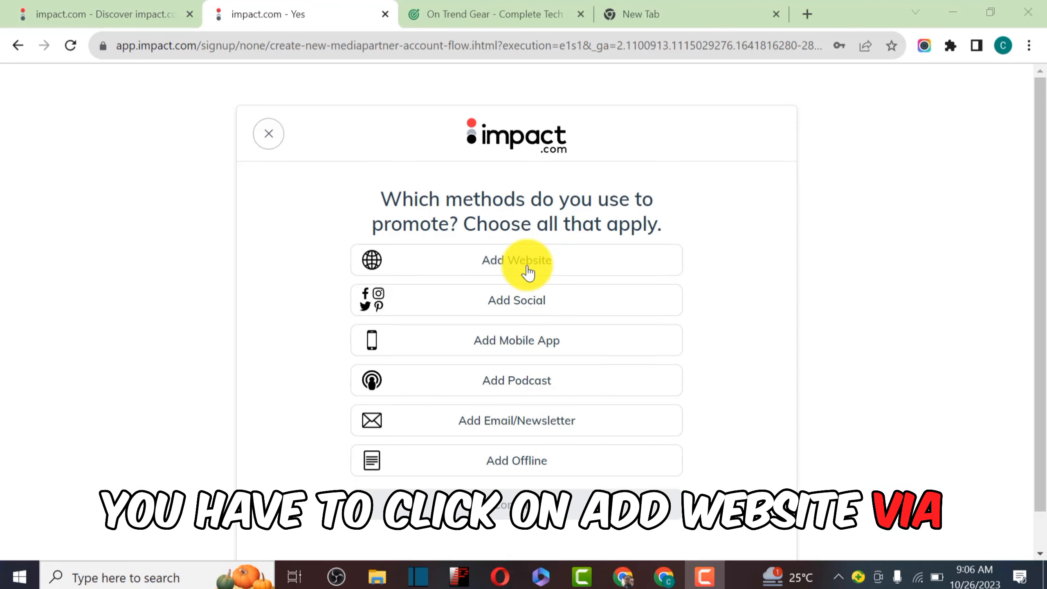
left_click(527, 264)
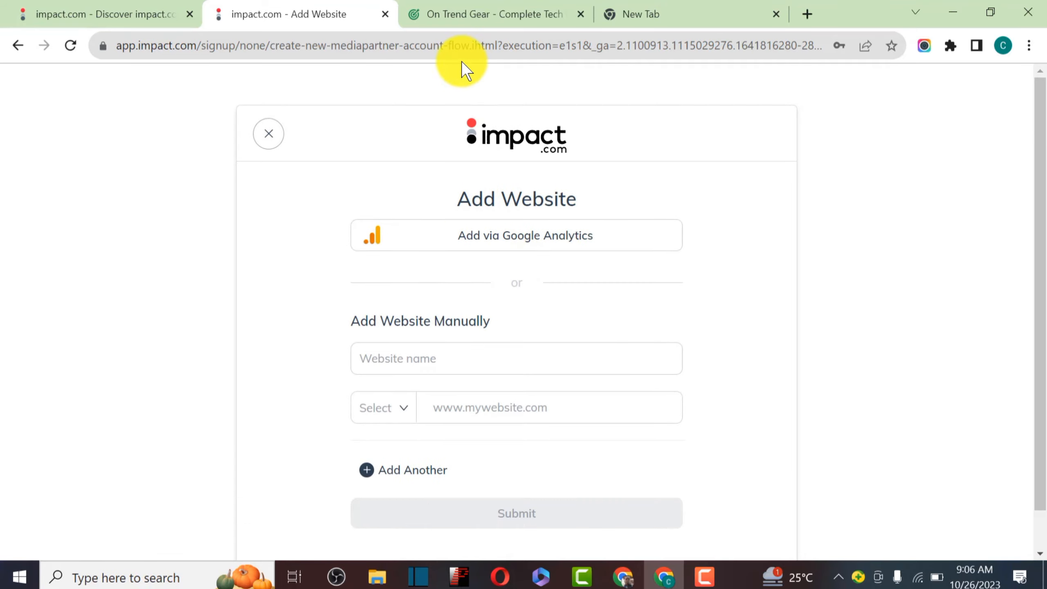
Step: Copy the On Trend Gear site's URL from its address bar and return to impact.com
left_click(480, 12)
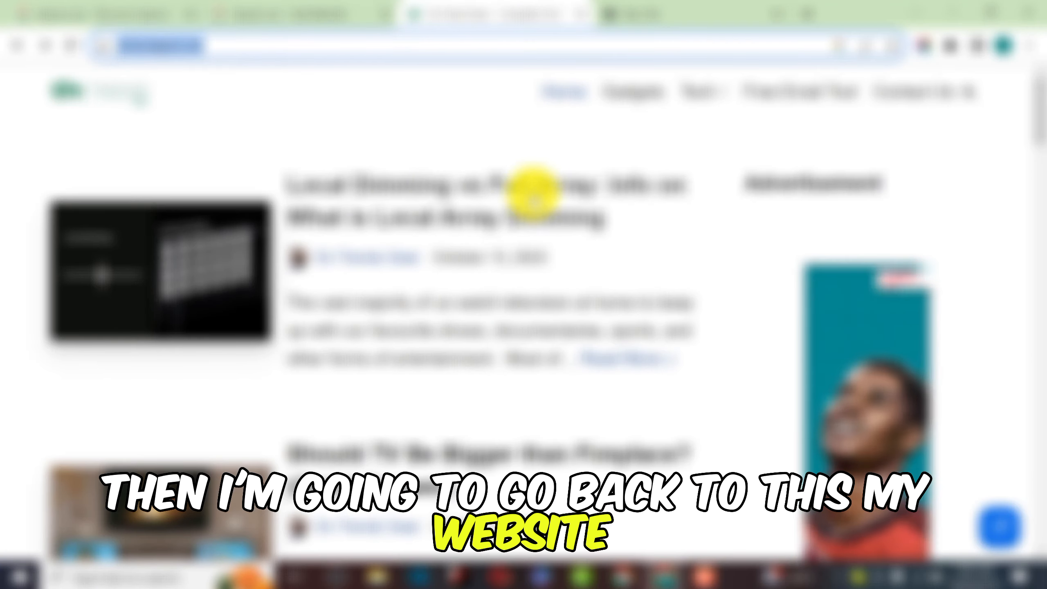
scroll(540, 202, "down", 6)
scroll(548, 214, "down", 4)
scroll(548, 215, "up", 10)
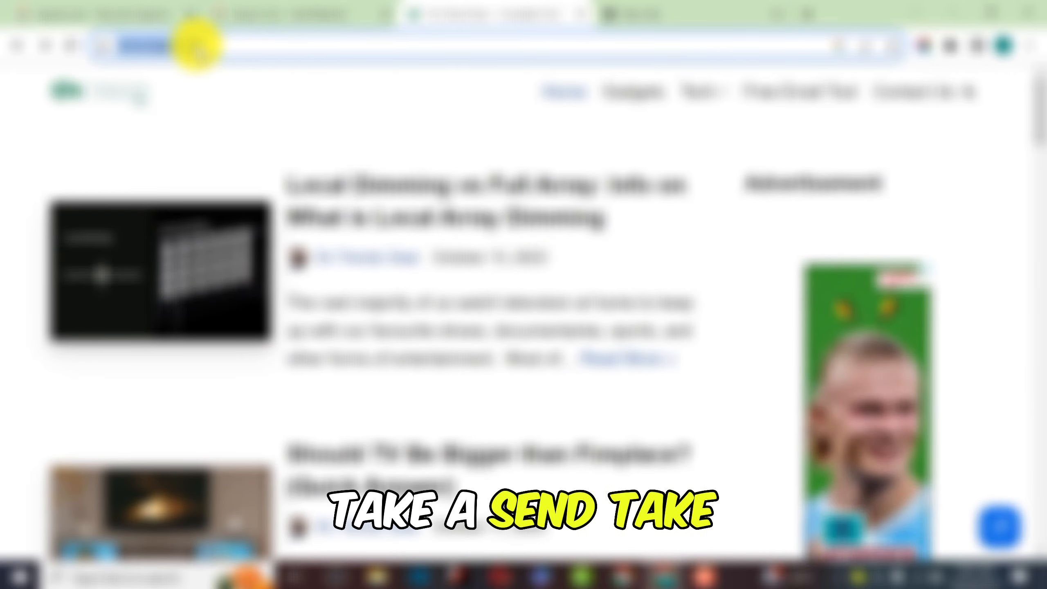
left_click_drag(268, 45, 91, 45)
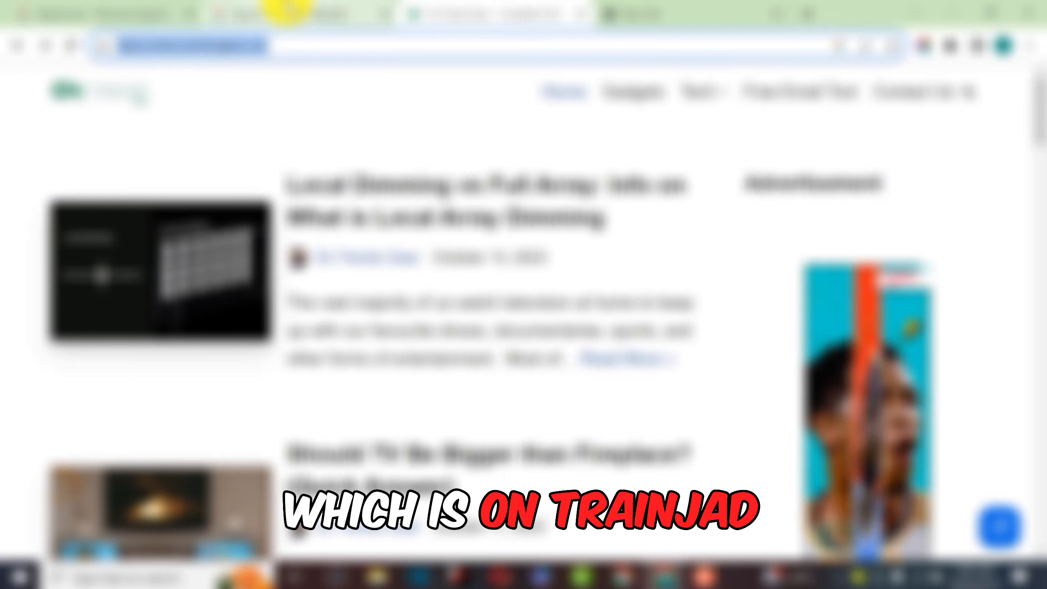
left_click(288, 12)
left_click(449, 414)
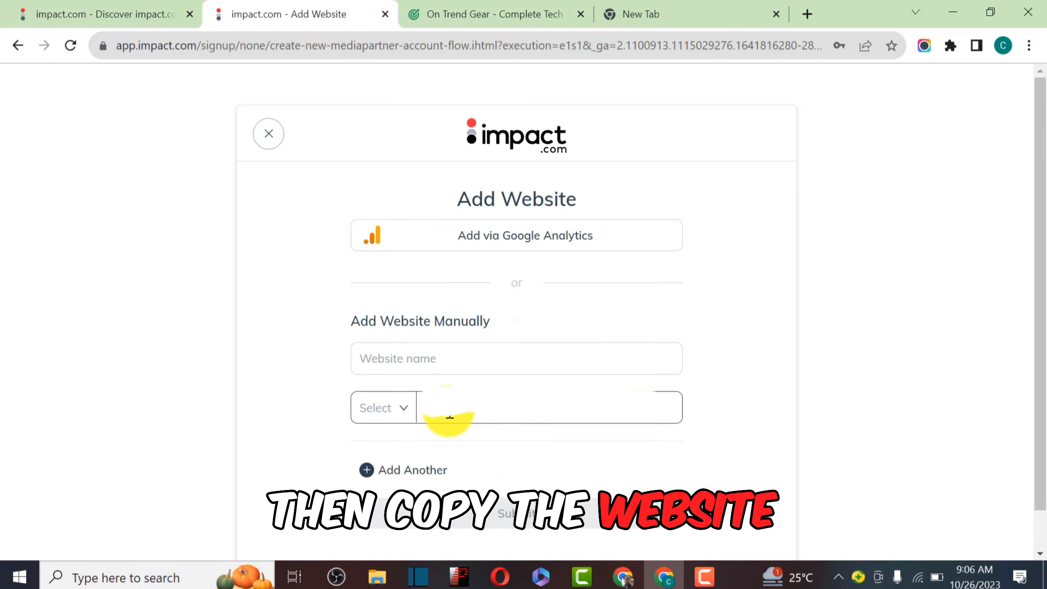
left_click(383, 408)
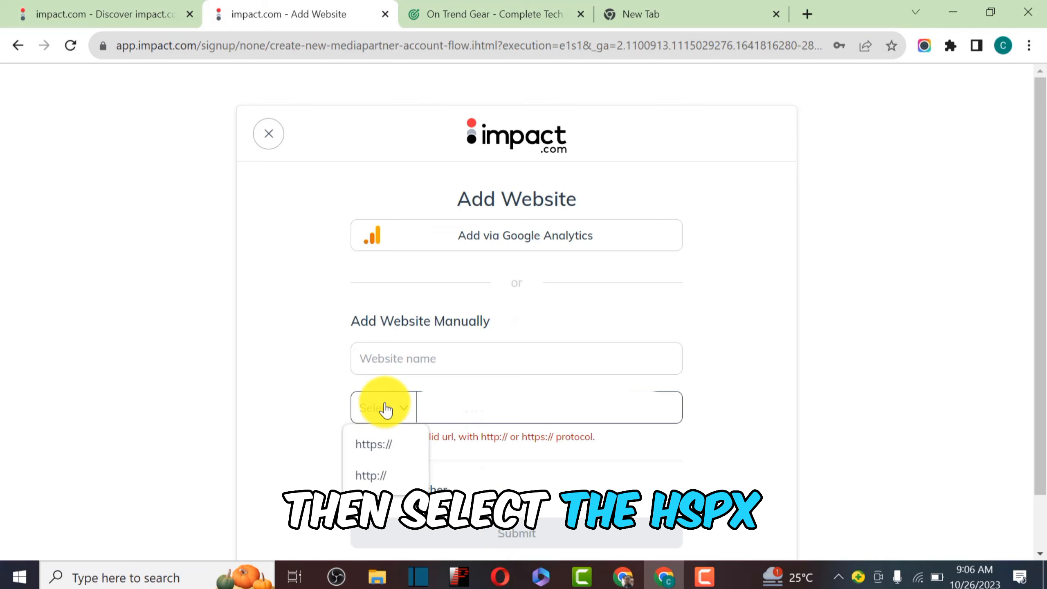
left_click(383, 445)
left_click(412, 357)
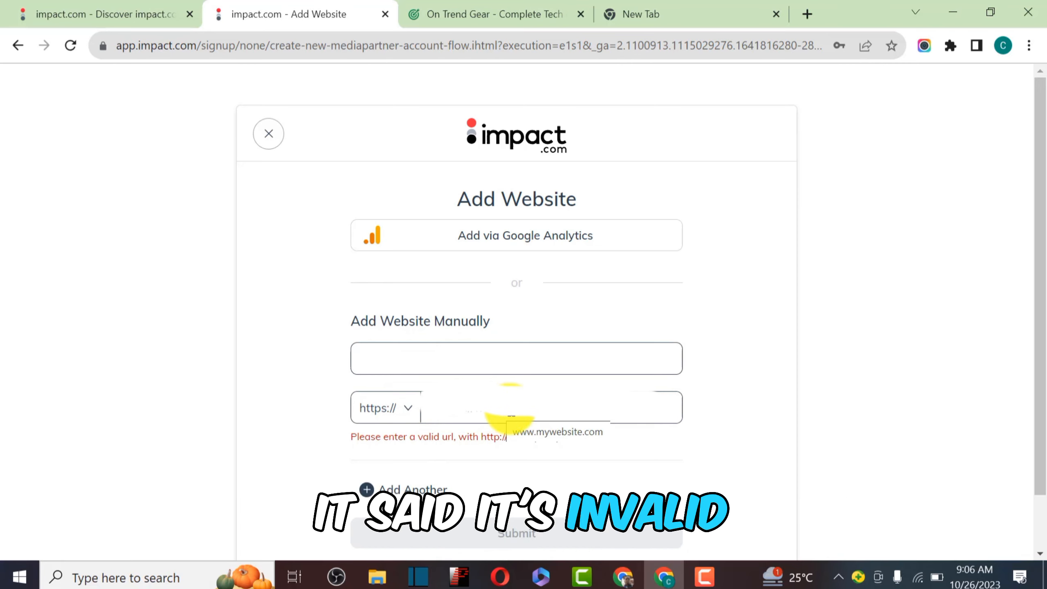
left_click(506, 406)
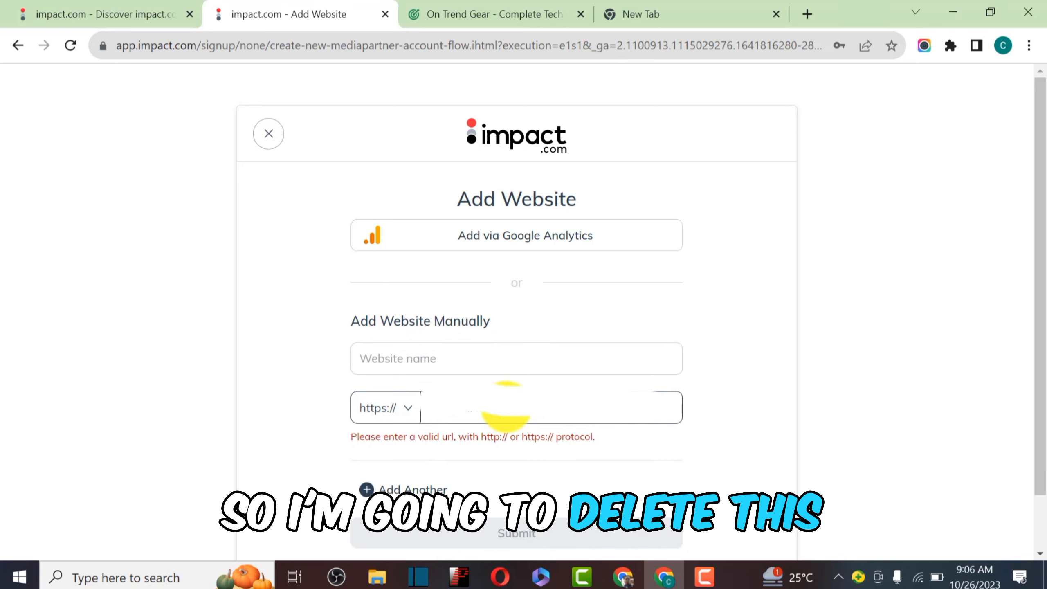
key("BackSpace")
key("BackSpace")
key("BackSpace")
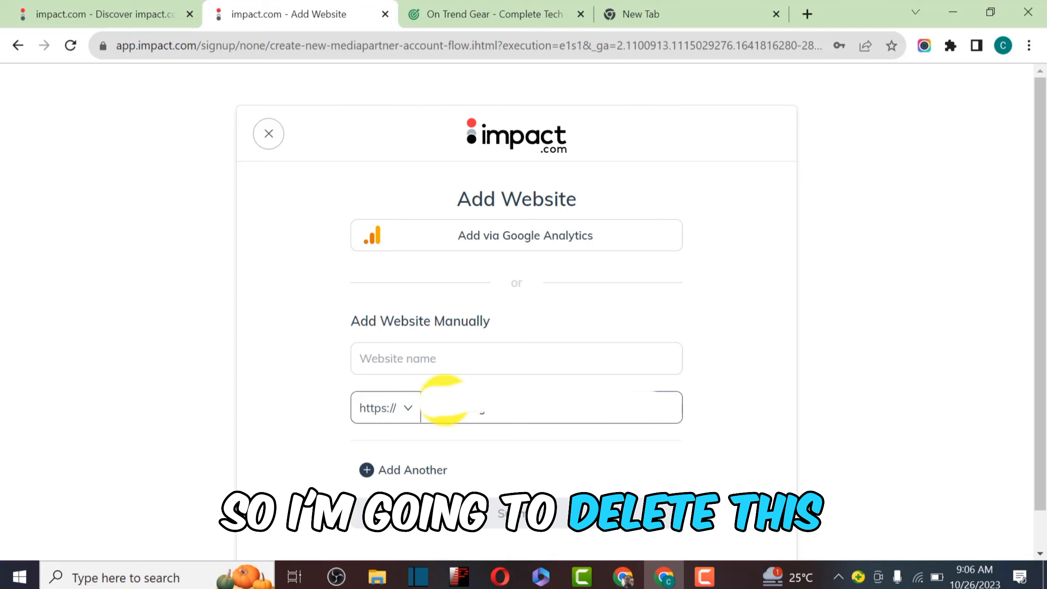
Step: Name the website 'On trend gear' and submit it for review
left_click(439, 358)
left_click(560, 407)
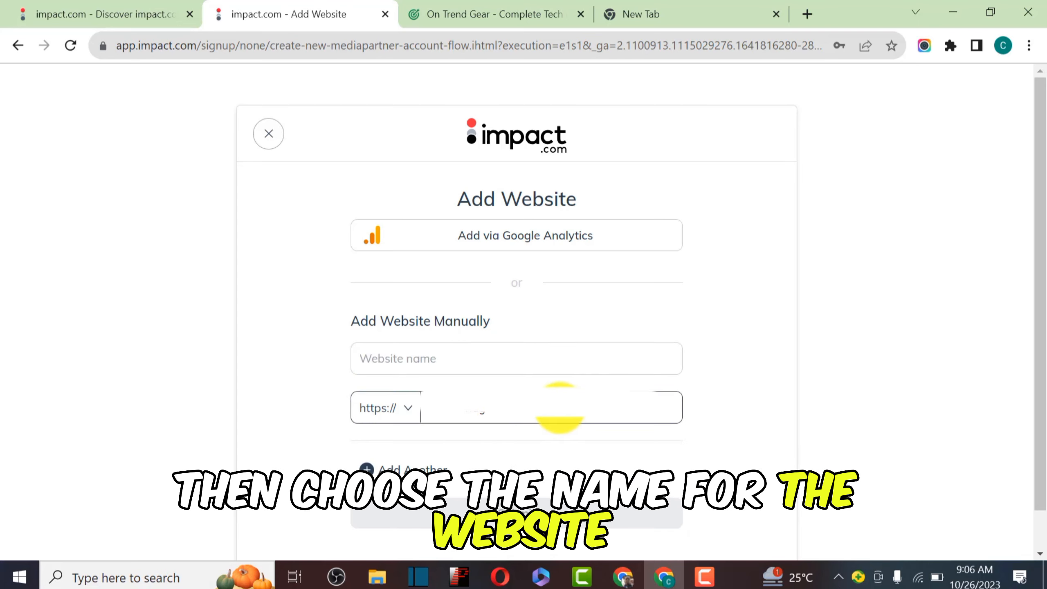
left_click(393, 366)
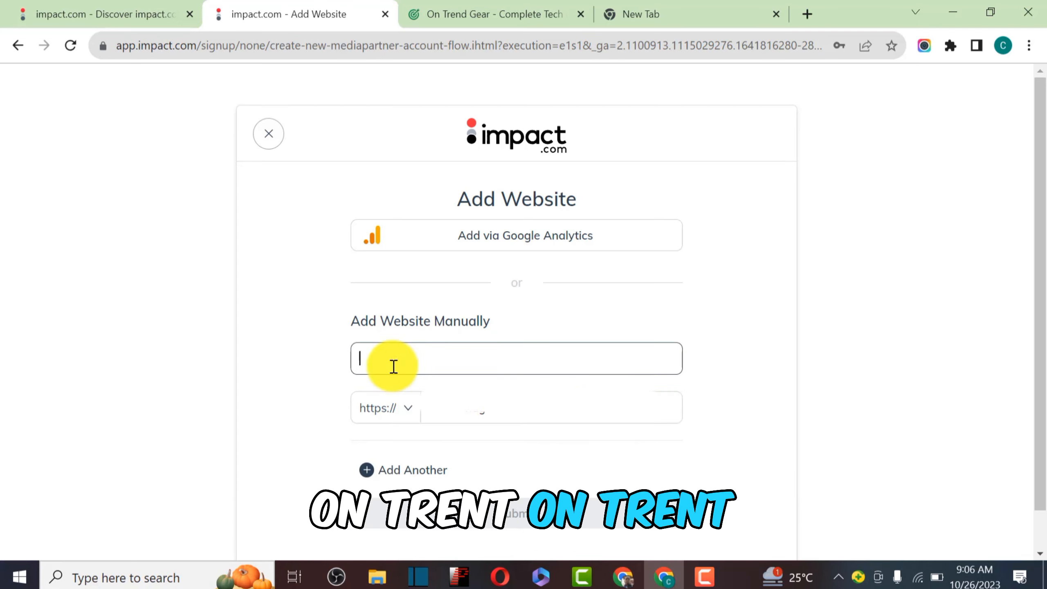
type("On tre")
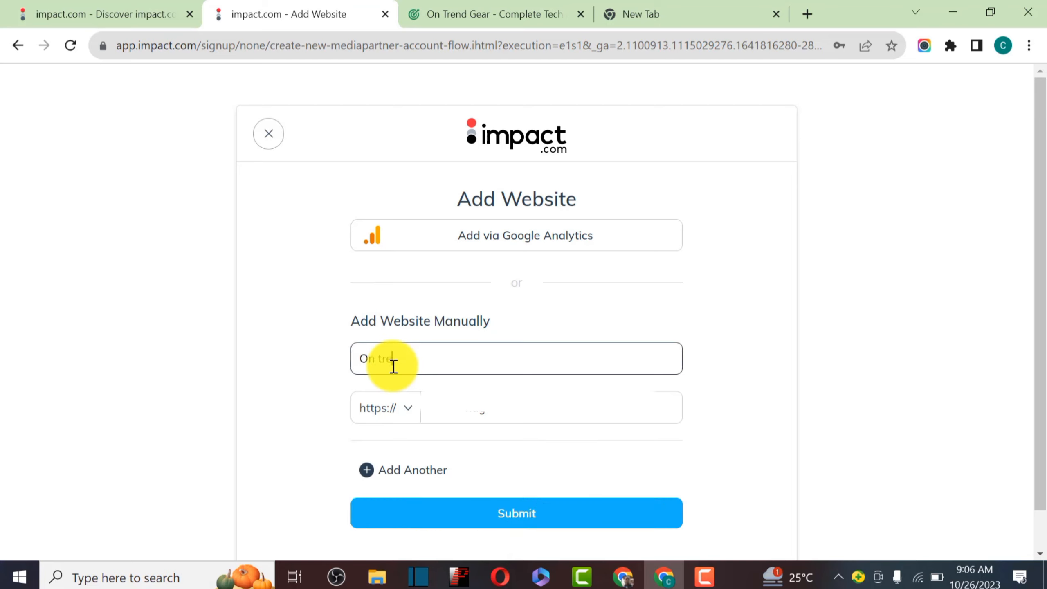
type("nd")
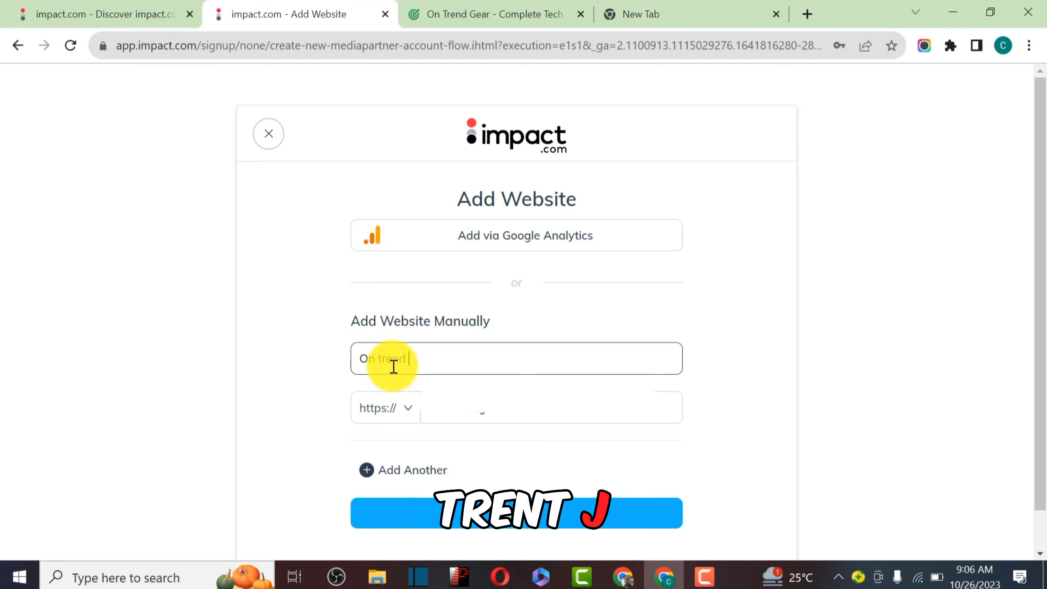
type(" gea")
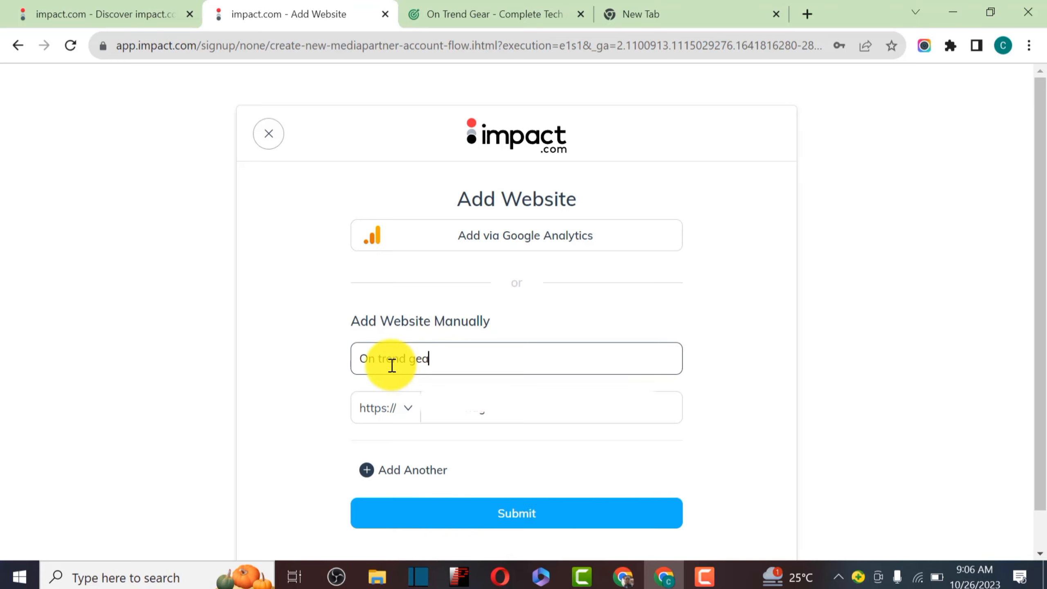
type("r")
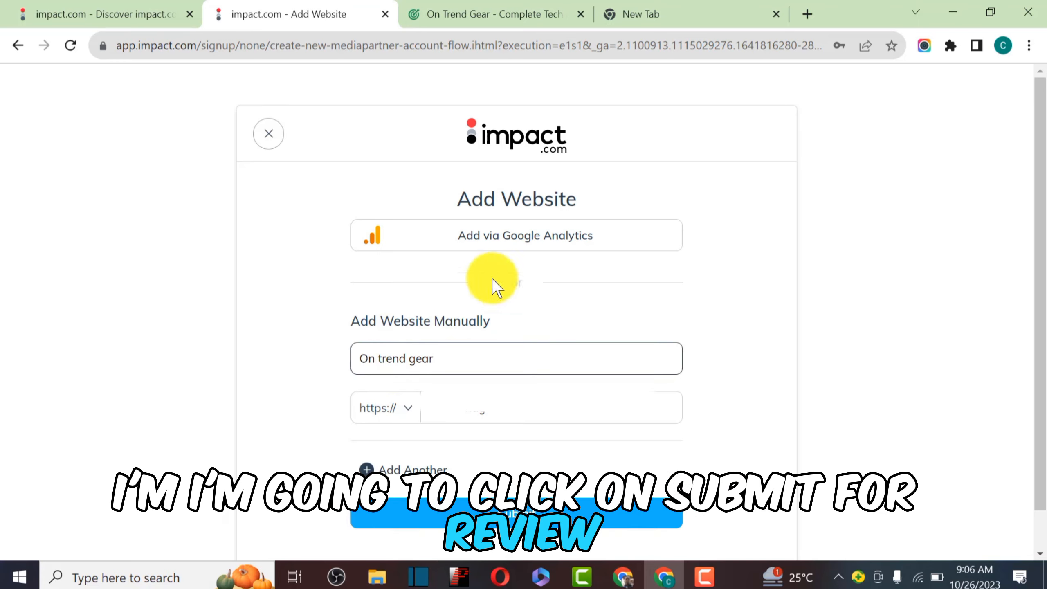
left_click(513, 515)
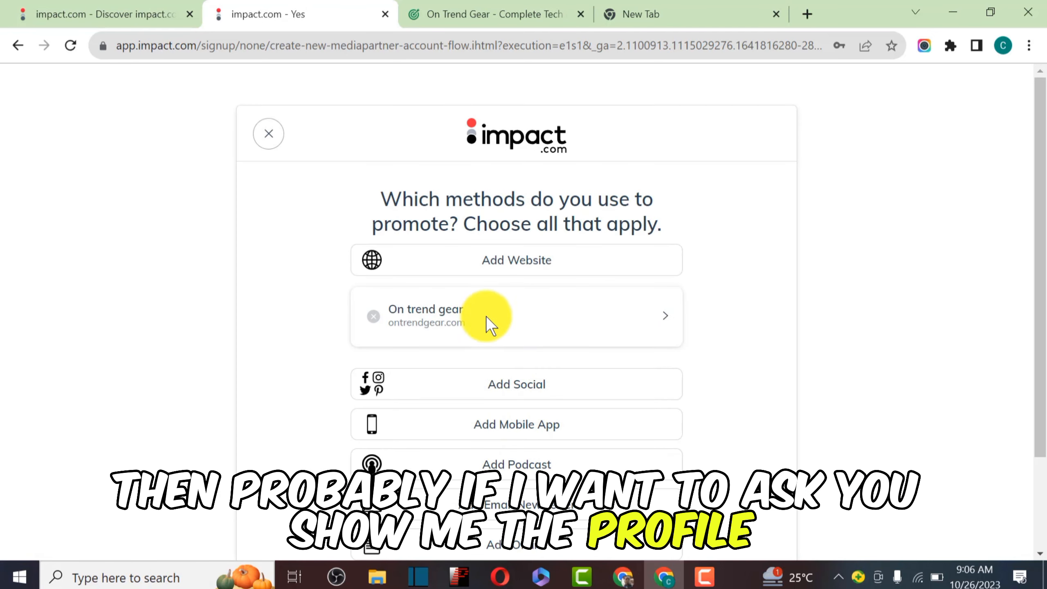
scroll(482, 317, "down", 3)
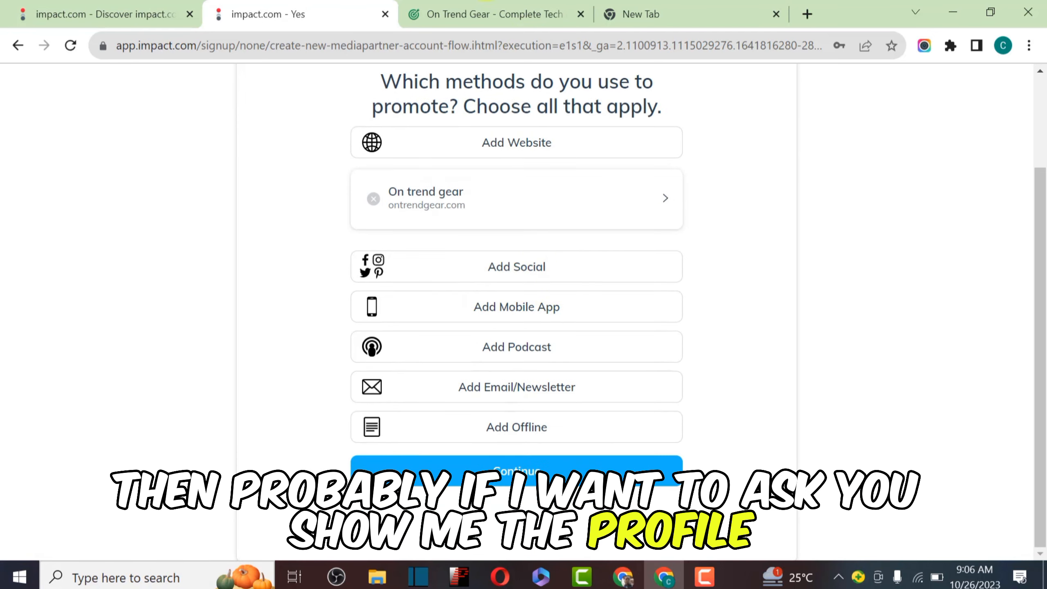
left_click(443, 13)
scroll(603, 297, "down", 10)
scroll(603, 330, "down", 15)
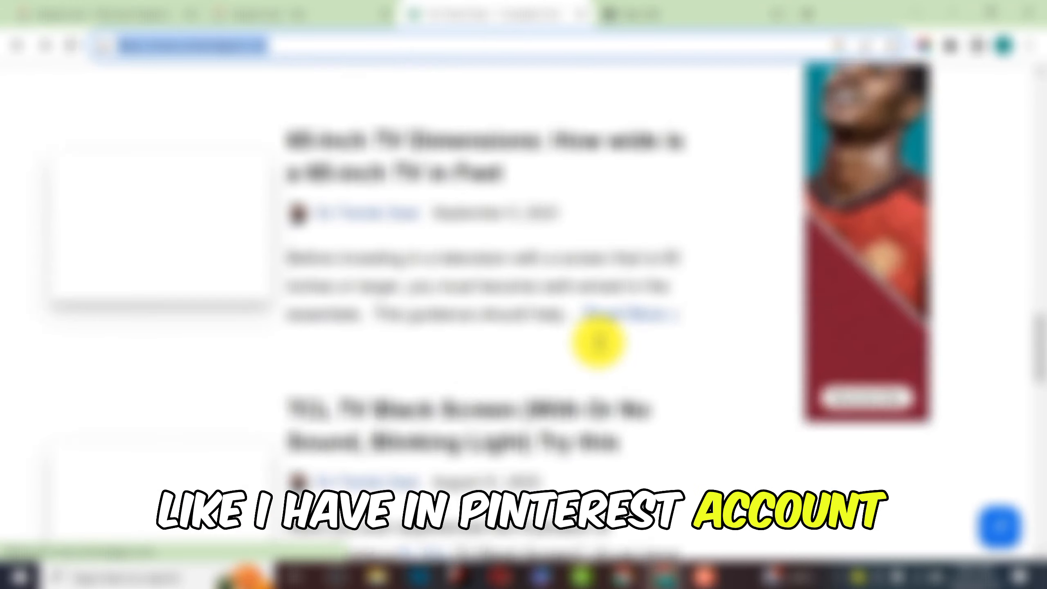
scroll(598, 341, "up", 5)
scroll(597, 346, "up", 6)
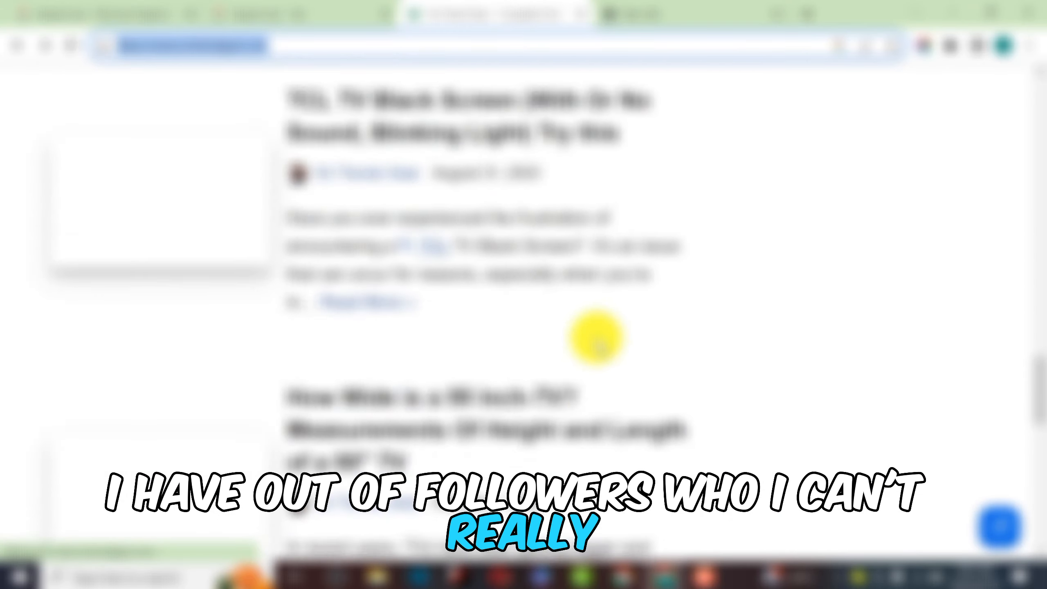
scroll(598, 346, "down", 11)
scroll(595, 349, "up", 3)
scroll(595, 348, "up", 12)
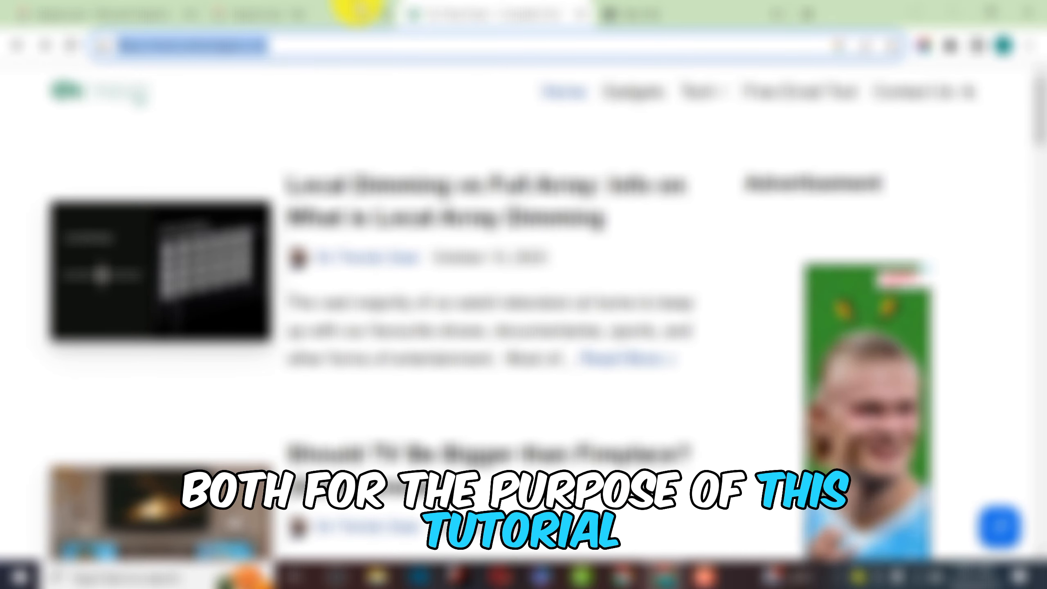
left_click(316, 12)
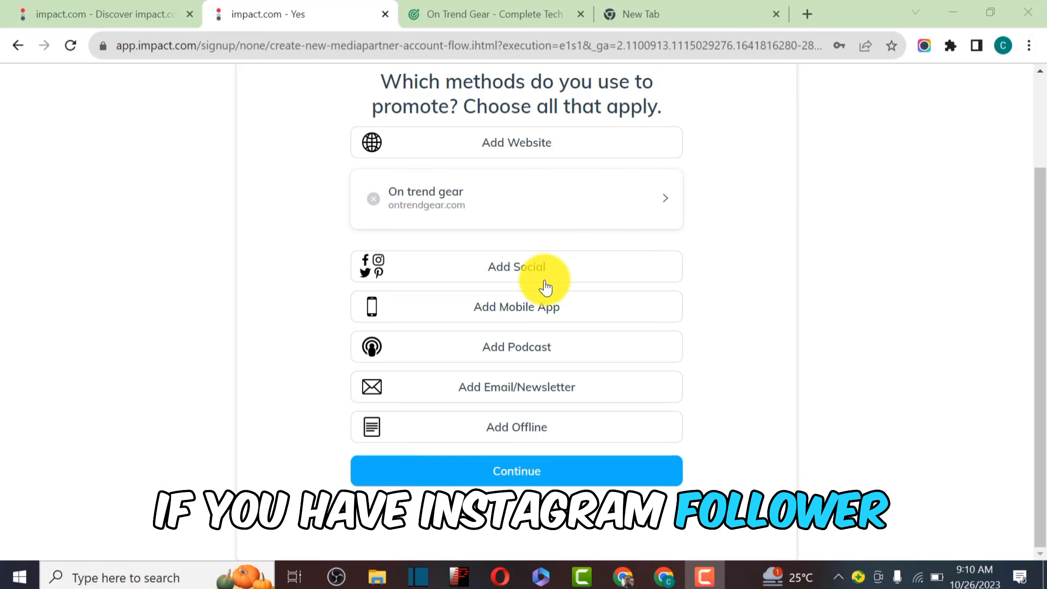
Step: Review the social platform options, close them without adding any, and continue
left_click(516, 268)
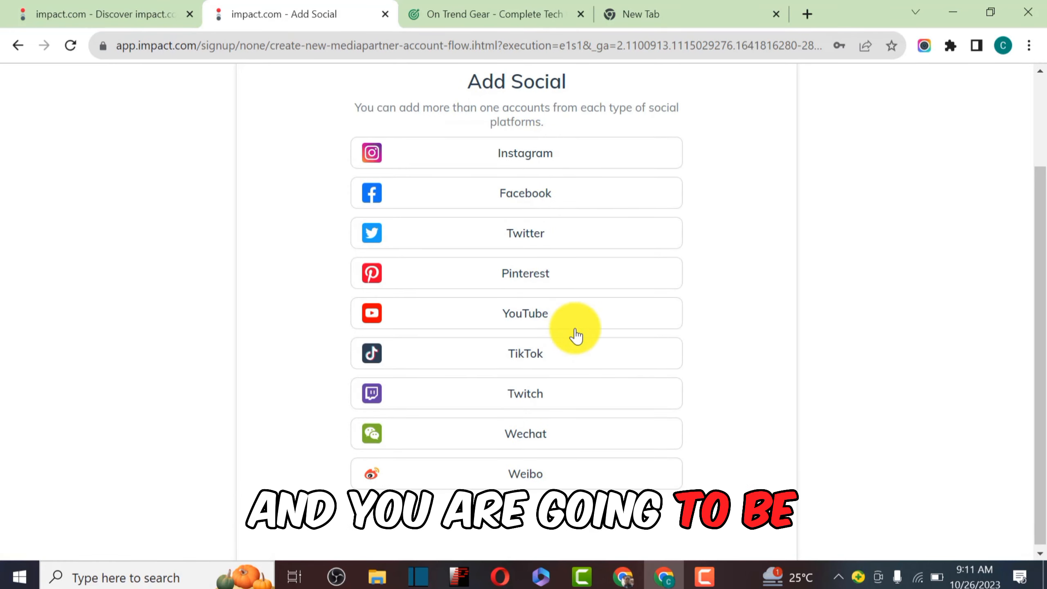
scroll(576, 336, "up", 3)
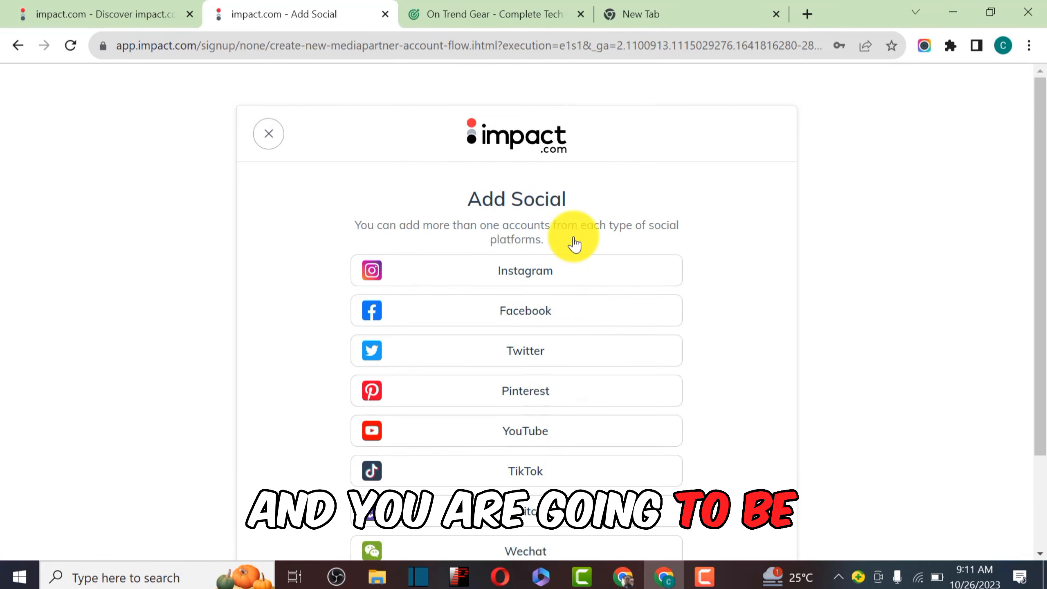
left_click(280, 142)
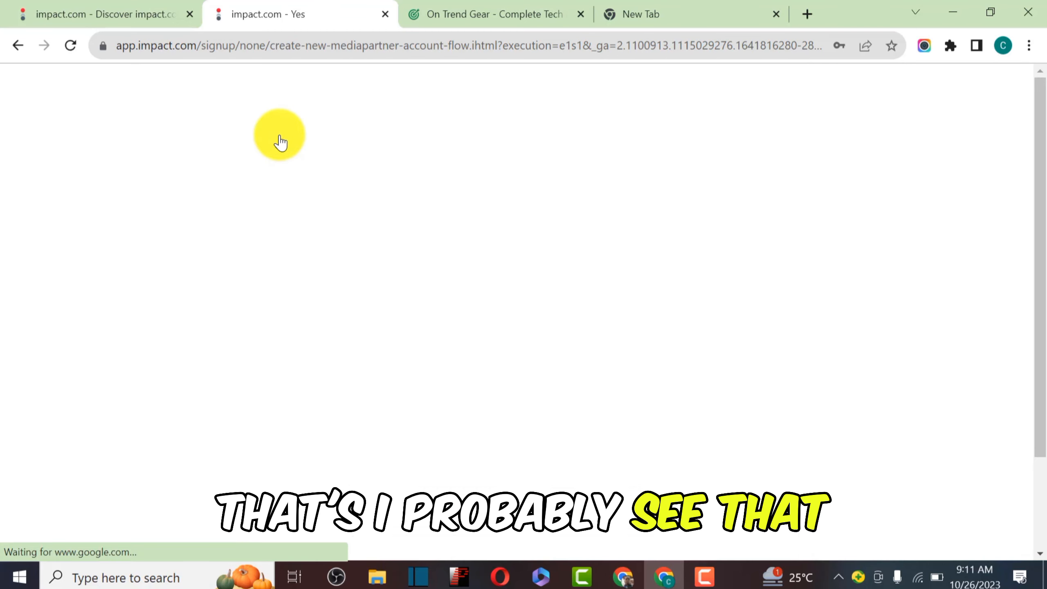
scroll(630, 268, "down", 3)
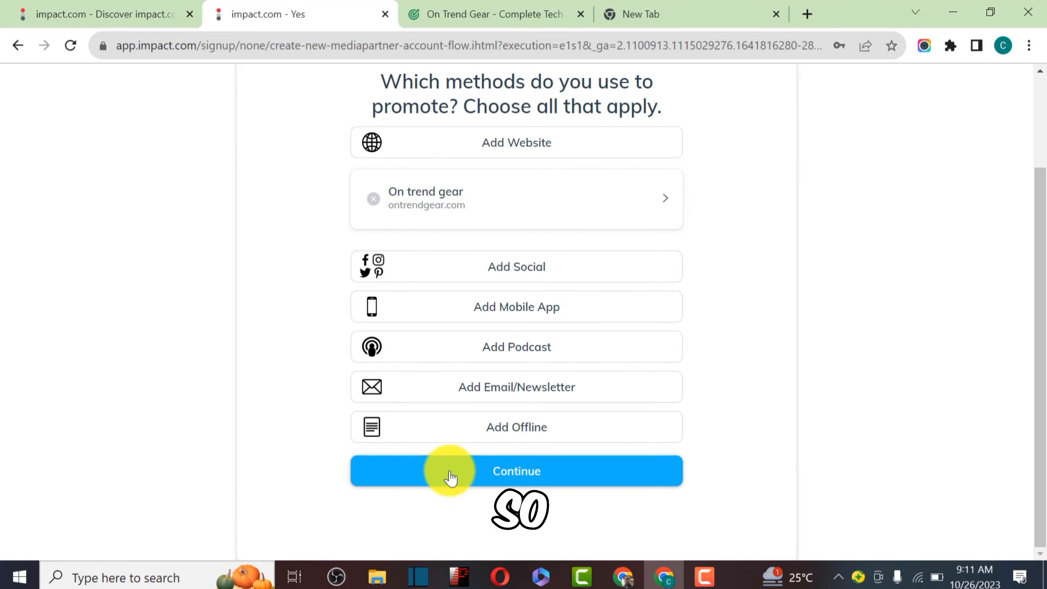
left_click(520, 476)
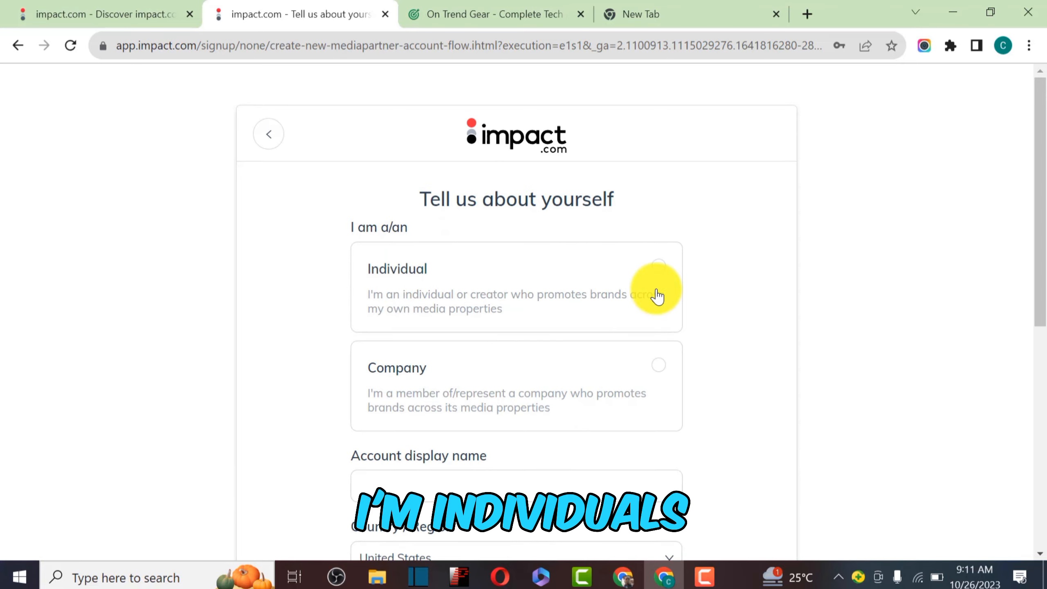
Step: Choose Individual as the partner account type
left_click(658, 266)
scroll(498, 320, "down", 8)
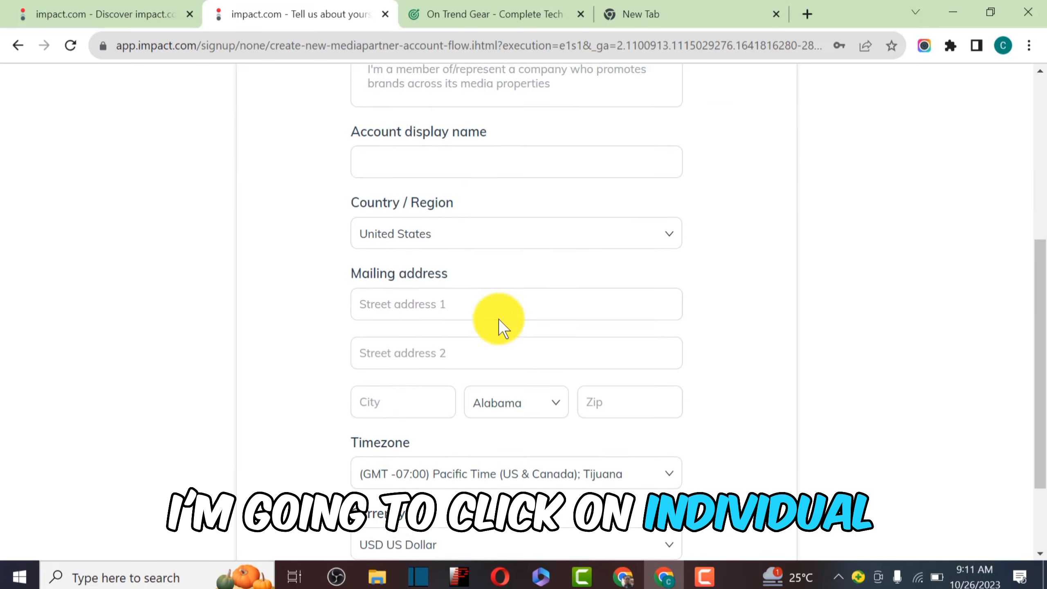
scroll(467, 352, "up", 4)
scroll(466, 351, "down", 7)
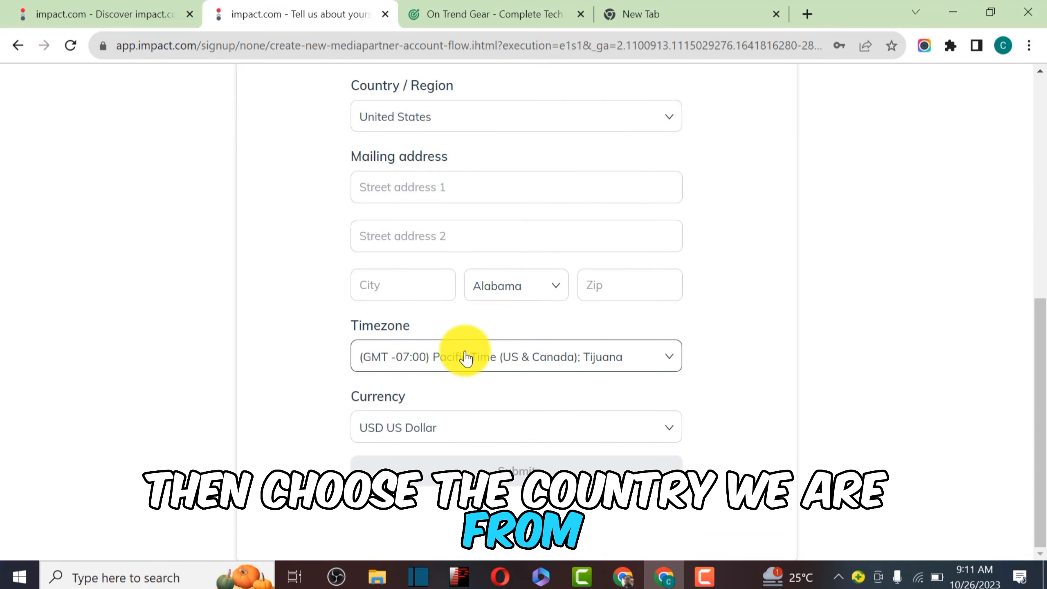
scroll(540, 344, "up", 5)
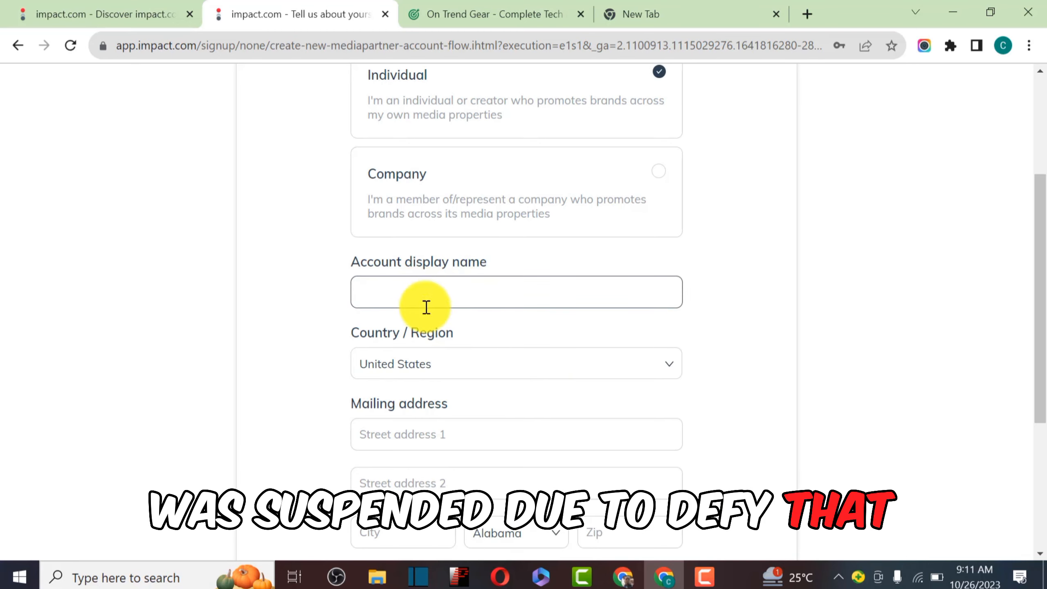
Step: Set the Country / Region to Nigeria
left_click(416, 374)
scroll(430, 264, "down", 20)
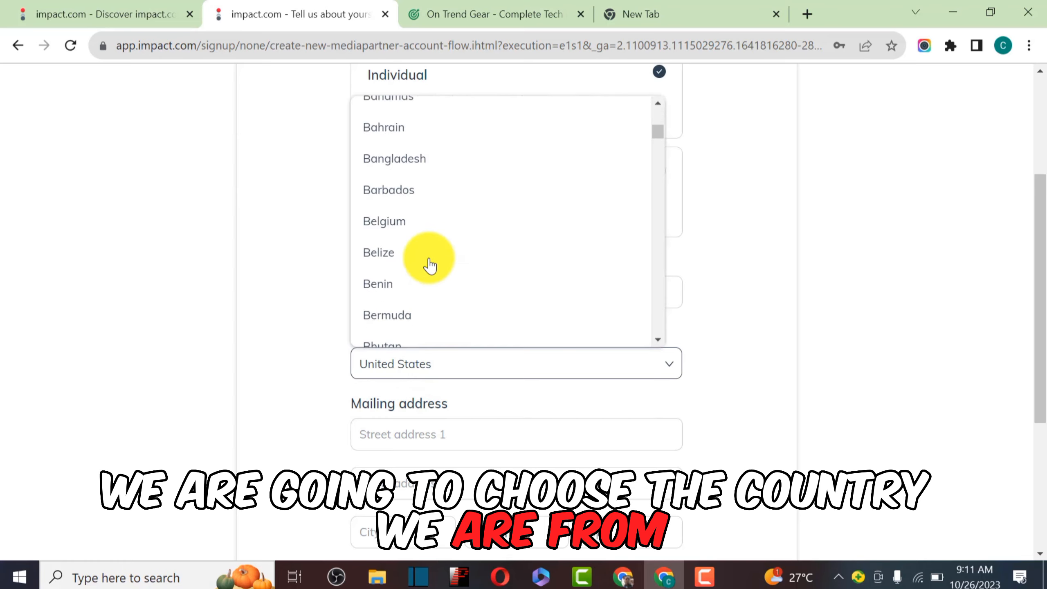
scroll(429, 268, "down", 20)
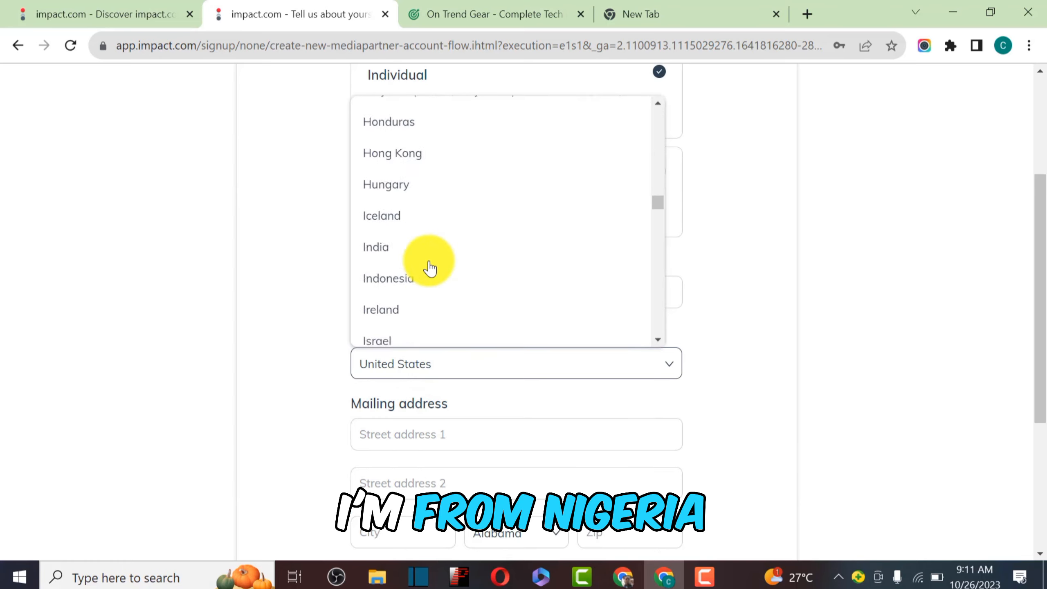
scroll(430, 267, "down", 15)
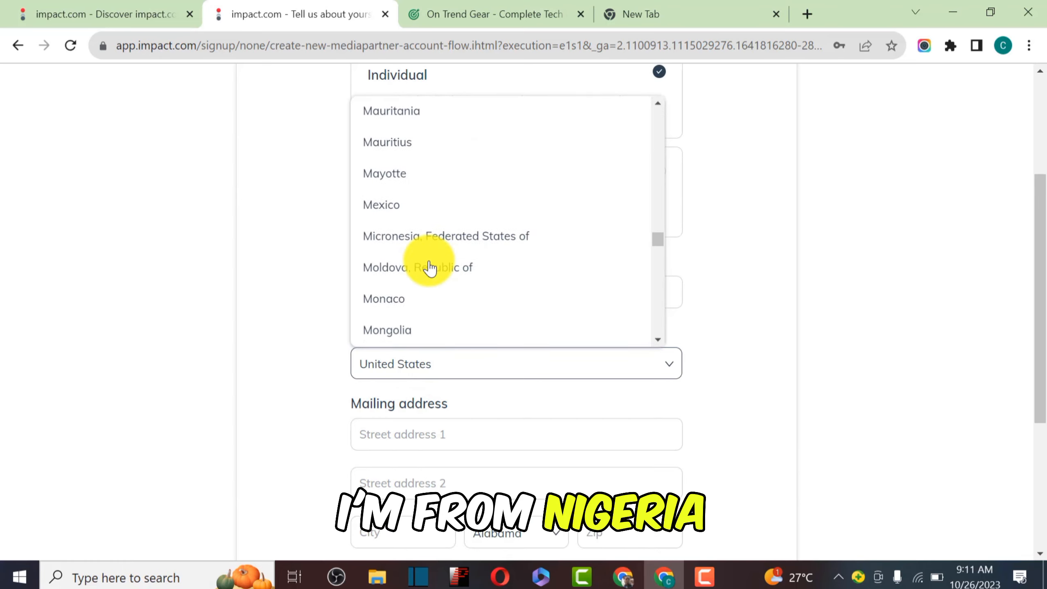
scroll(408, 215, "up", 1)
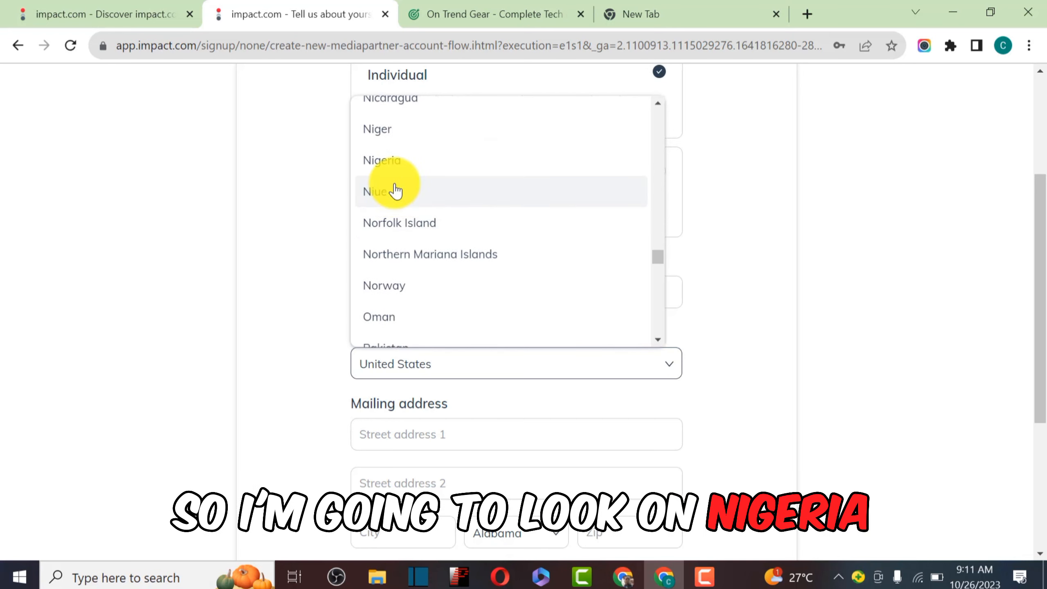
left_click(390, 169)
Step: Enter the display name, mailing address, city and zip code on the profile form
left_click(397, 294)
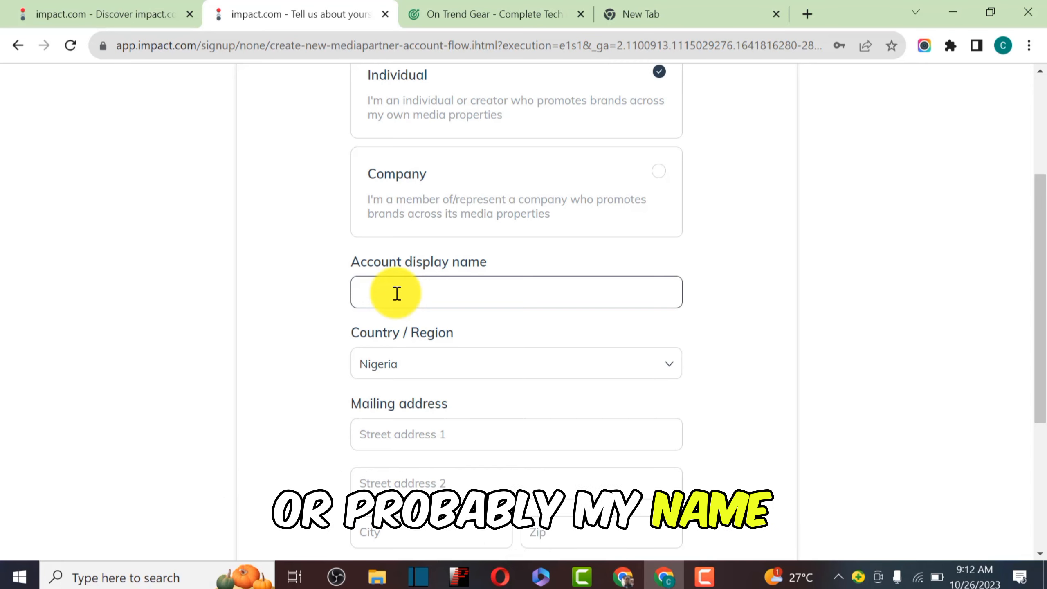
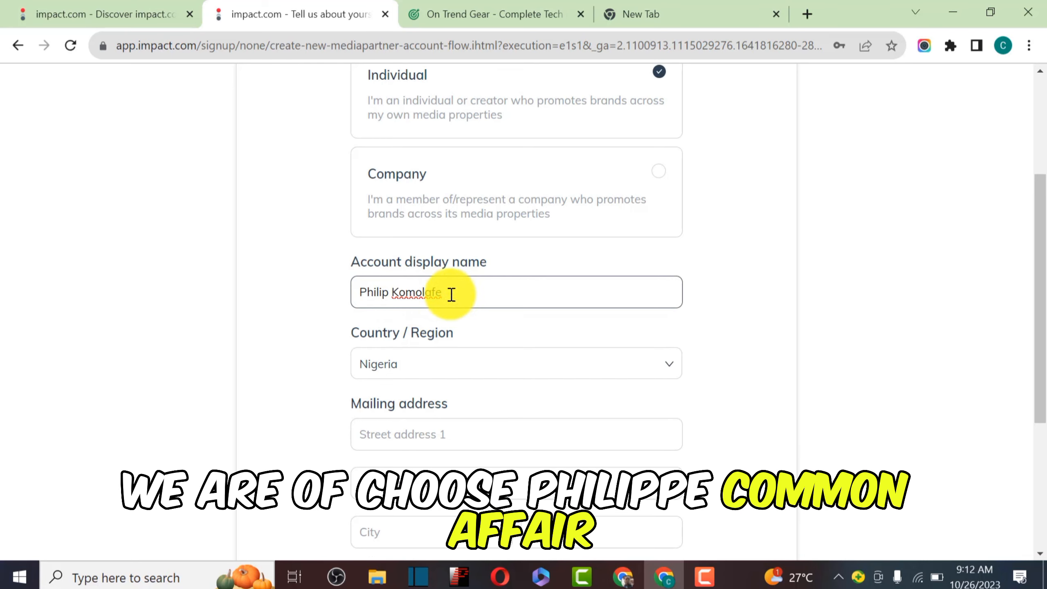
scroll(475, 301, "down", 2)
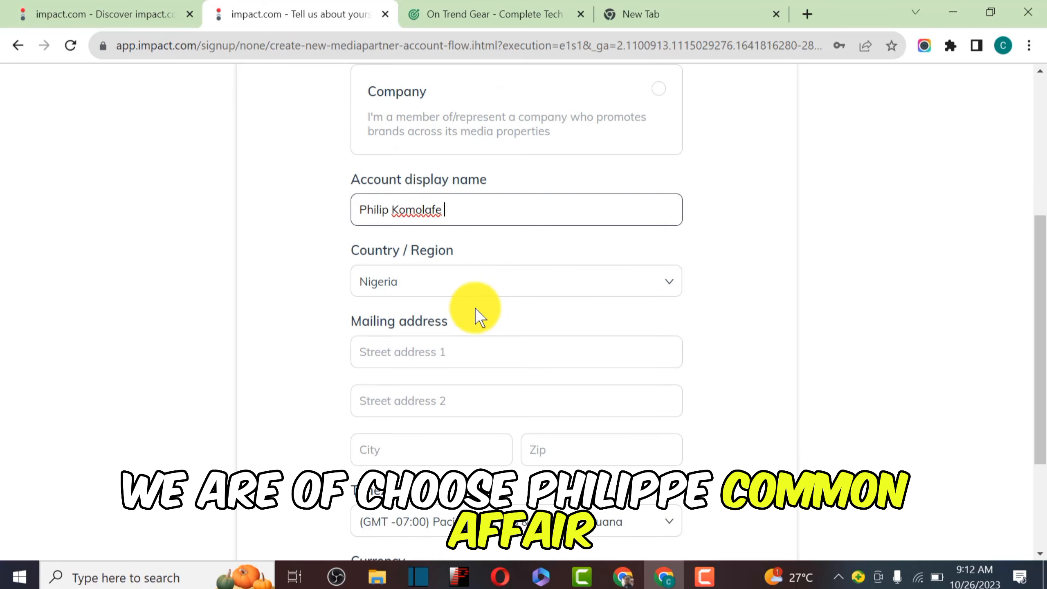
left_click(381, 351)
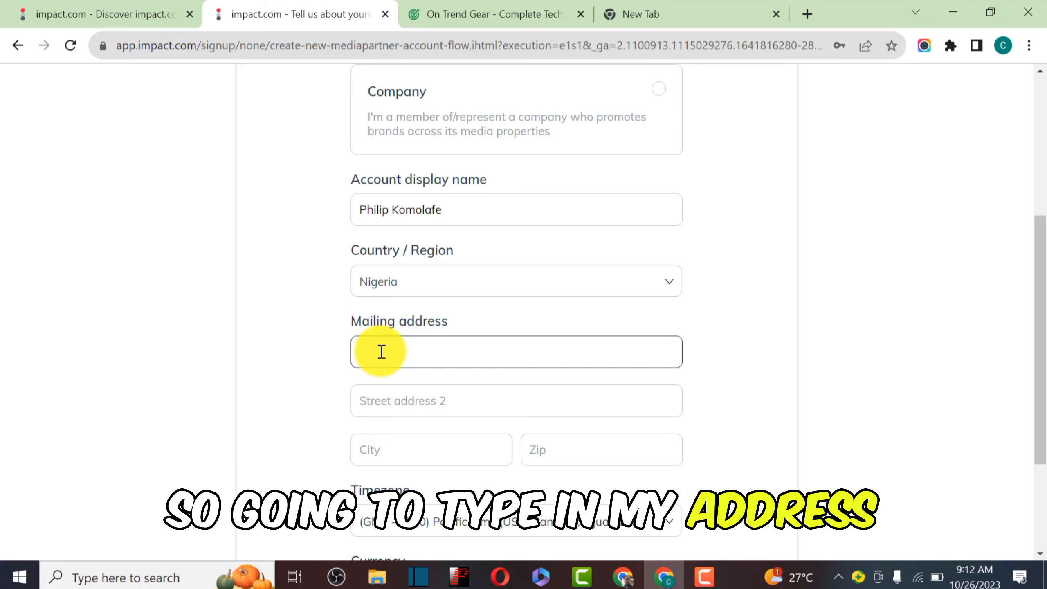
type("o")
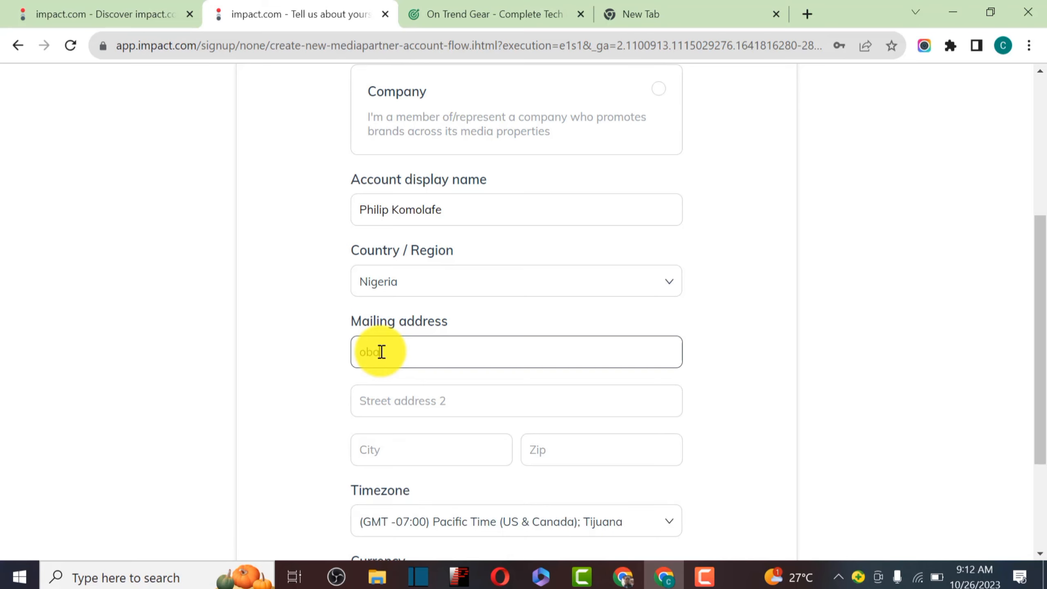
type("bafemi  awolowo University")
left_click(418, 453)
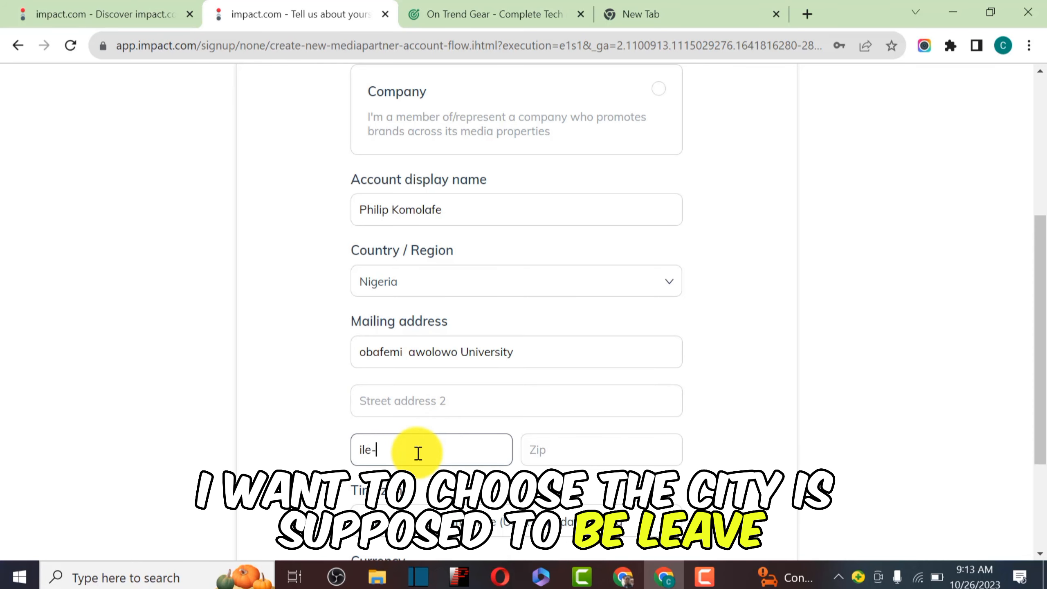
type("ile-ife")
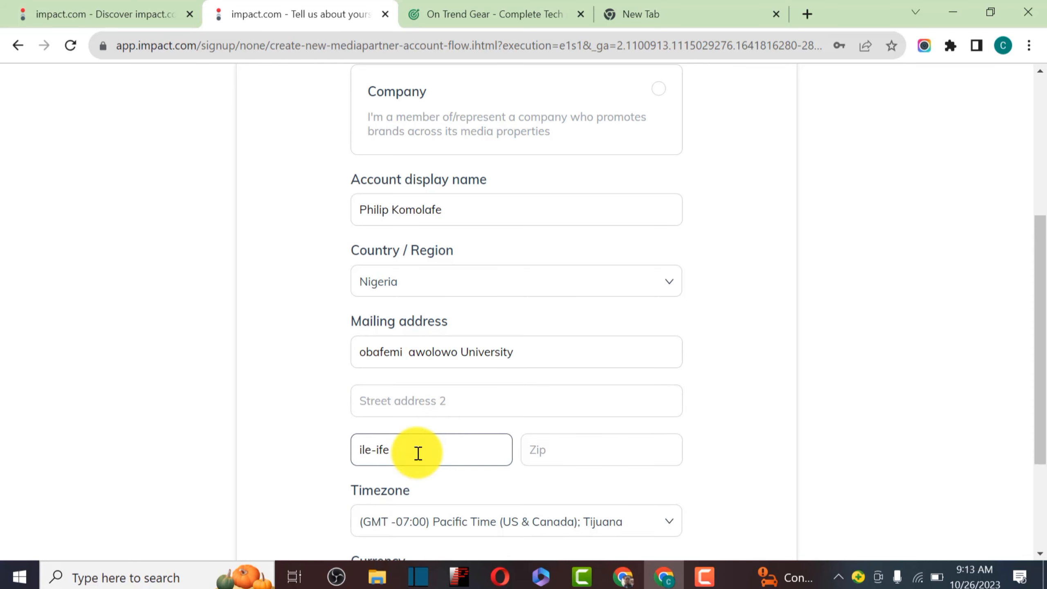
left_click(542, 439)
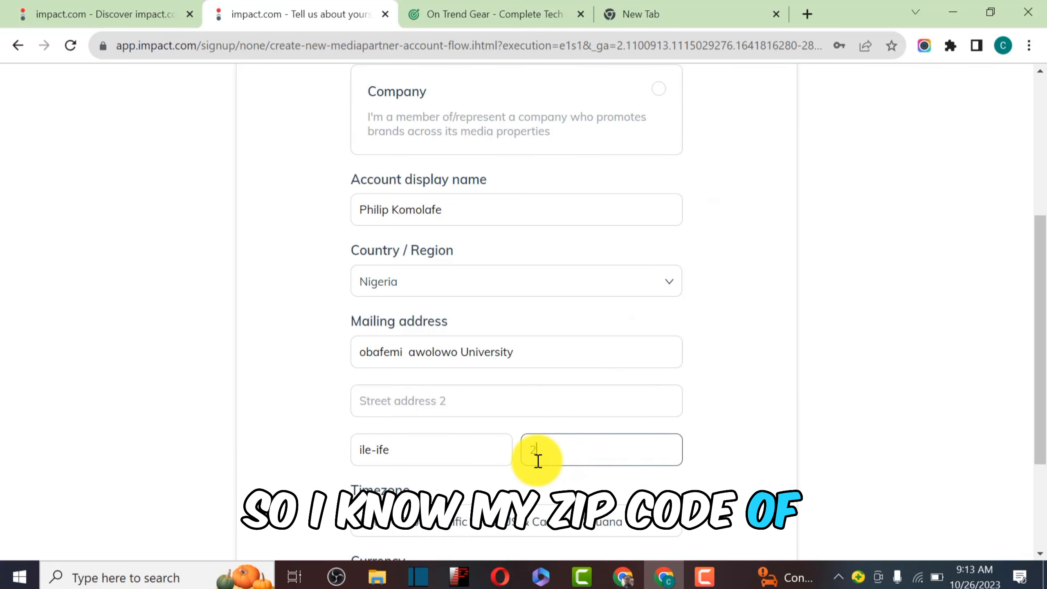
type("22")
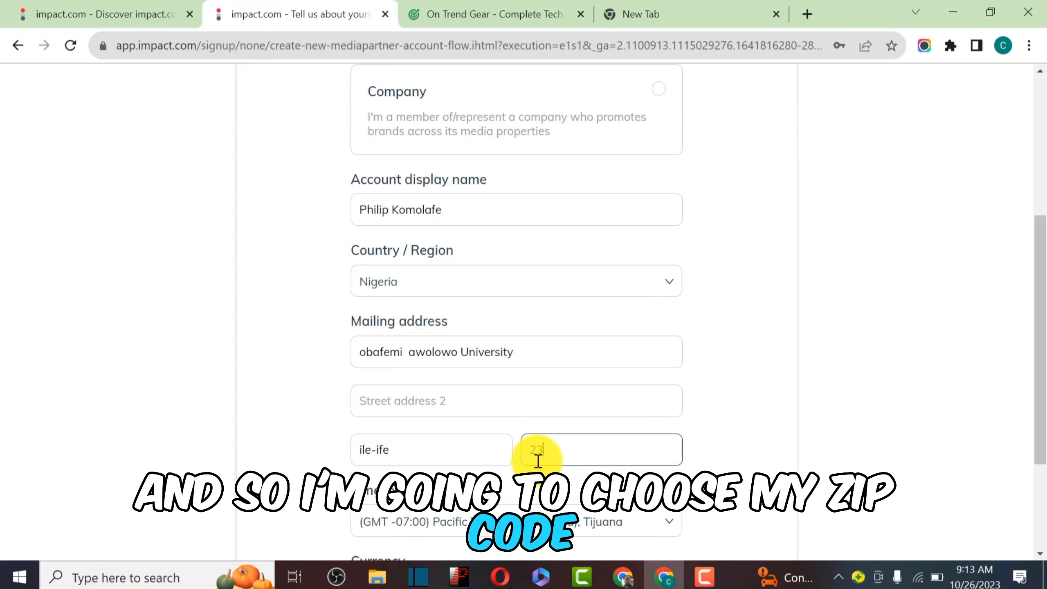
type("23001")
scroll(516, 461, "down", 4)
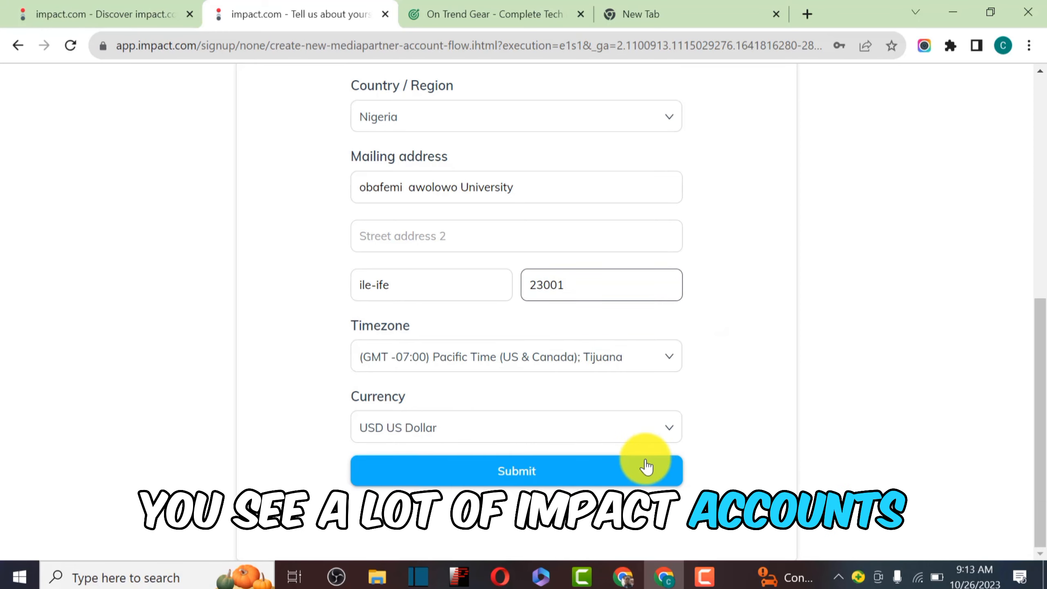
Step: Keep USD US Dollar as currency, submit the form and confirm USD permanently
left_click(438, 431)
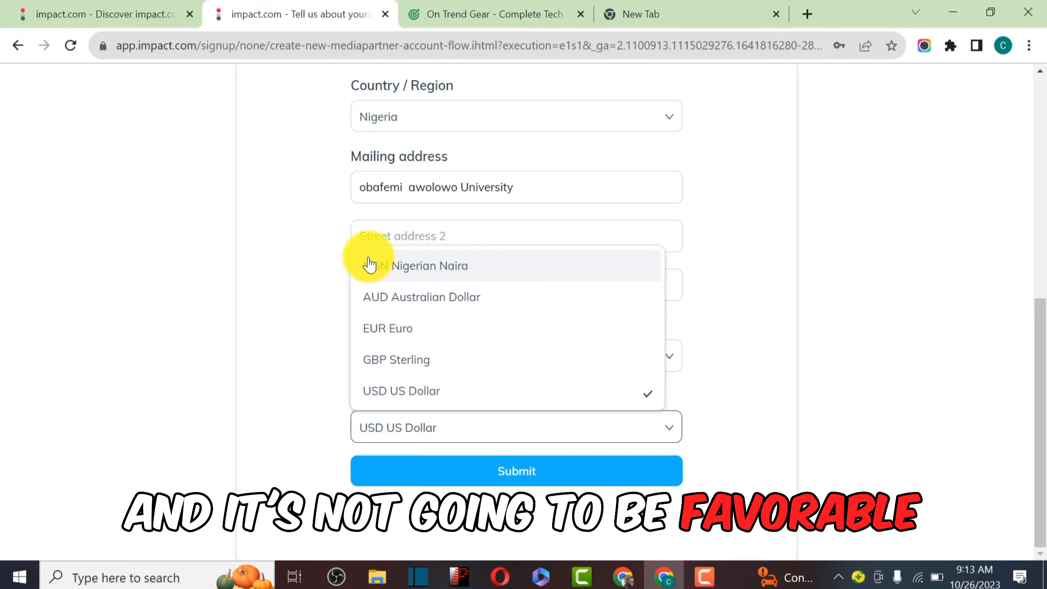
left_click(292, 256)
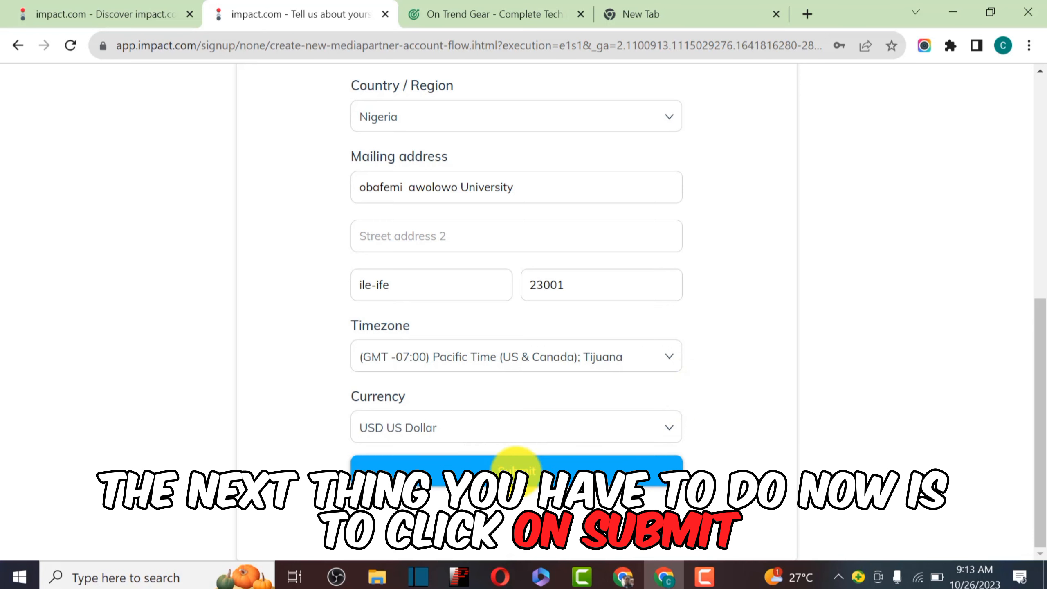
left_click(516, 469)
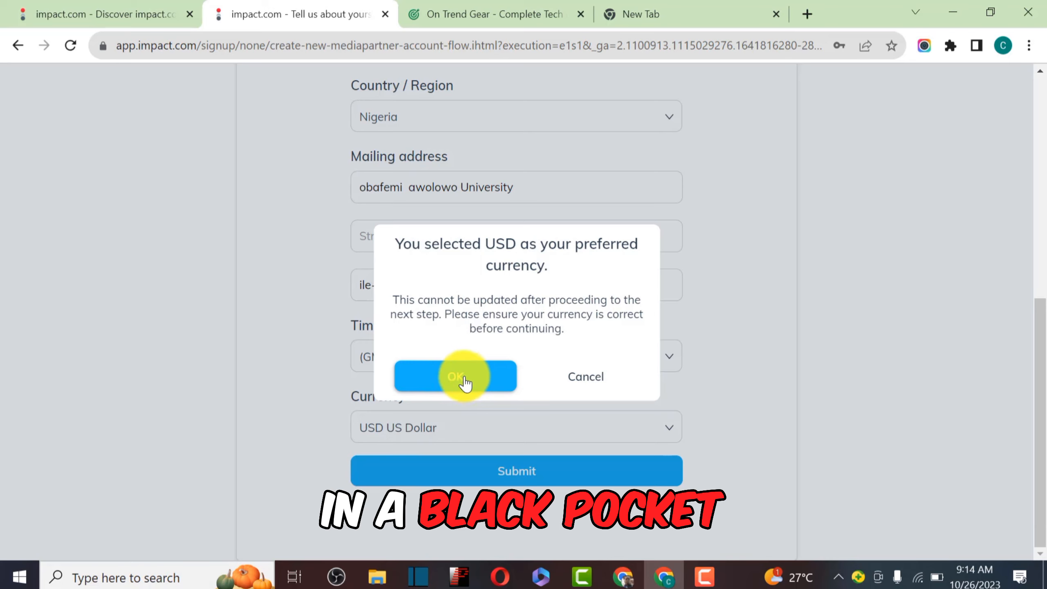
left_click(468, 381)
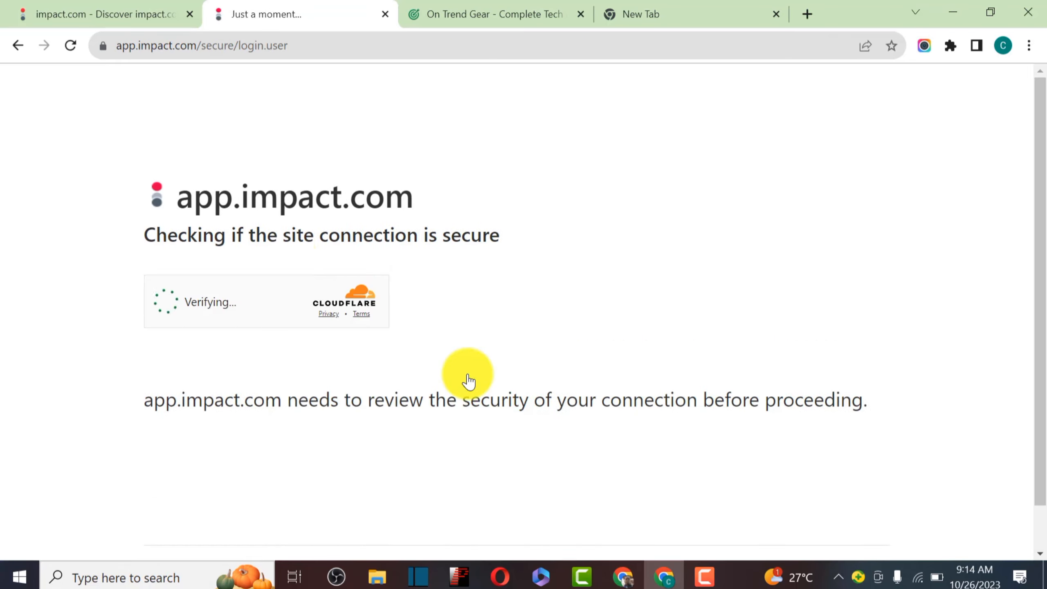
Step: Start the checklist, mark 'not registered for Indirect Tax' and save the tax information
left_click_drag(314, 214, 280, 433)
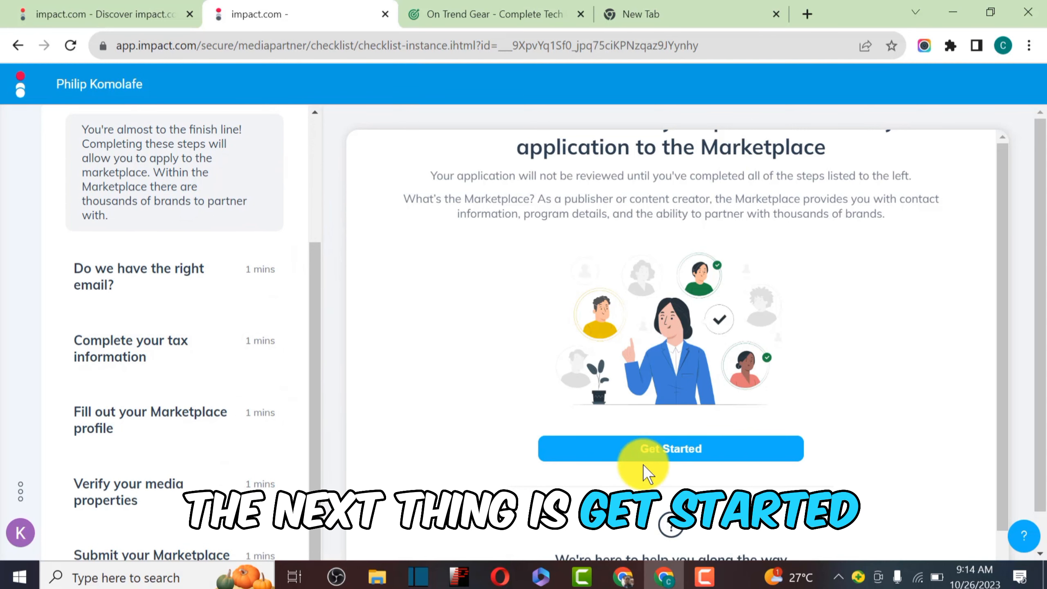
left_click(656, 447)
left_click(254, 256)
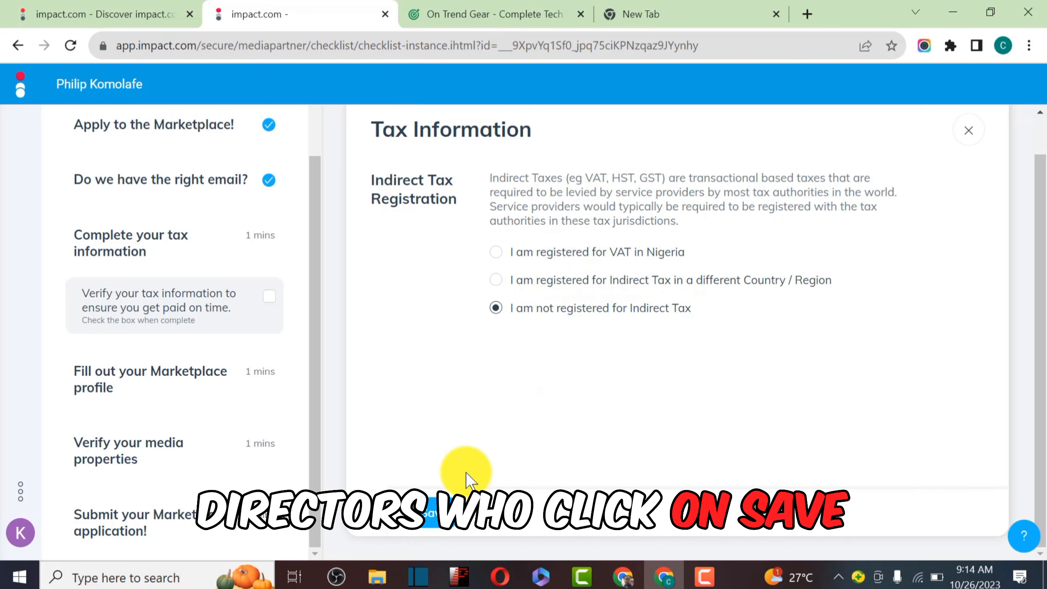
left_click(269, 296)
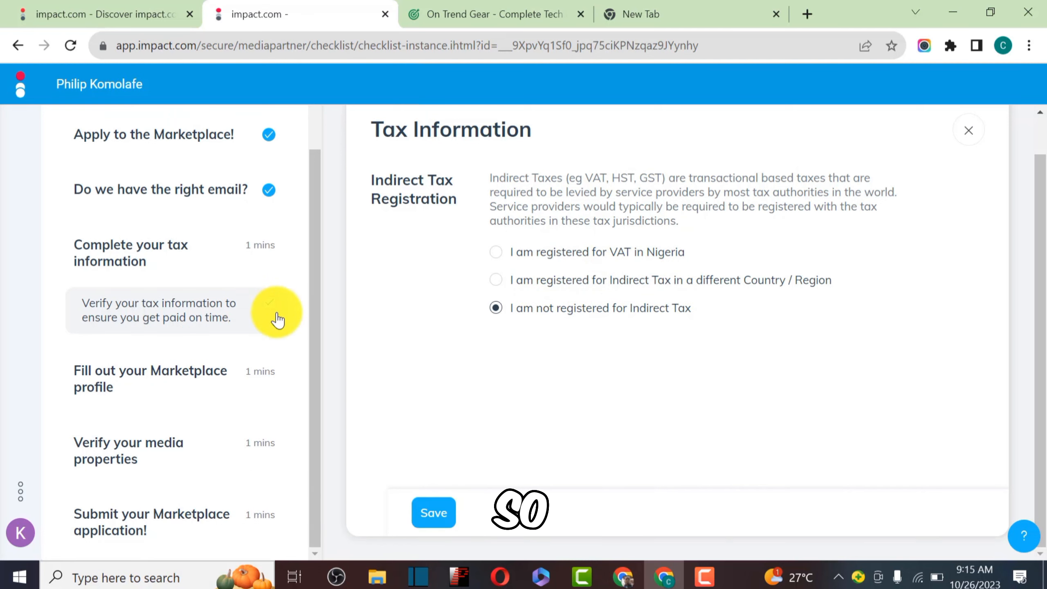
left_click(429, 516)
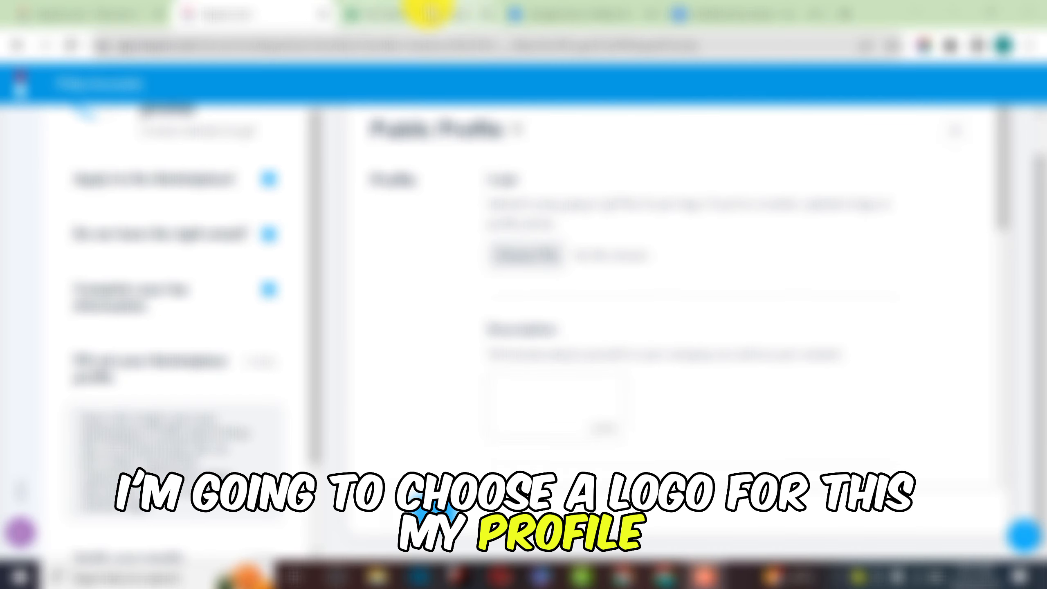
Step: Save the On Trend Gear site logo image to the computer
left_click(406, 12)
right_click(107, 95)
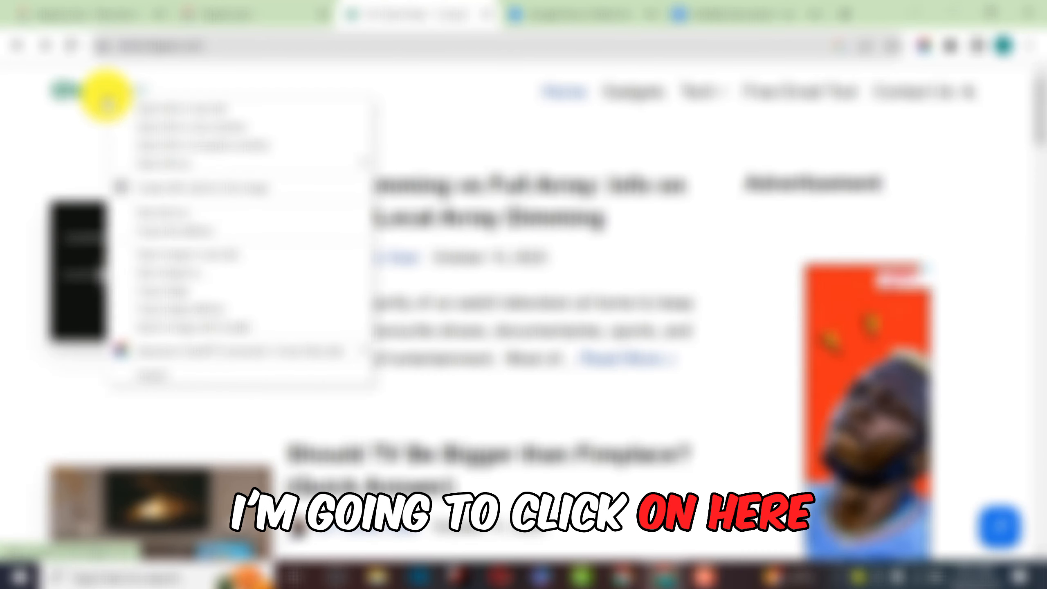
left_click(152, 272)
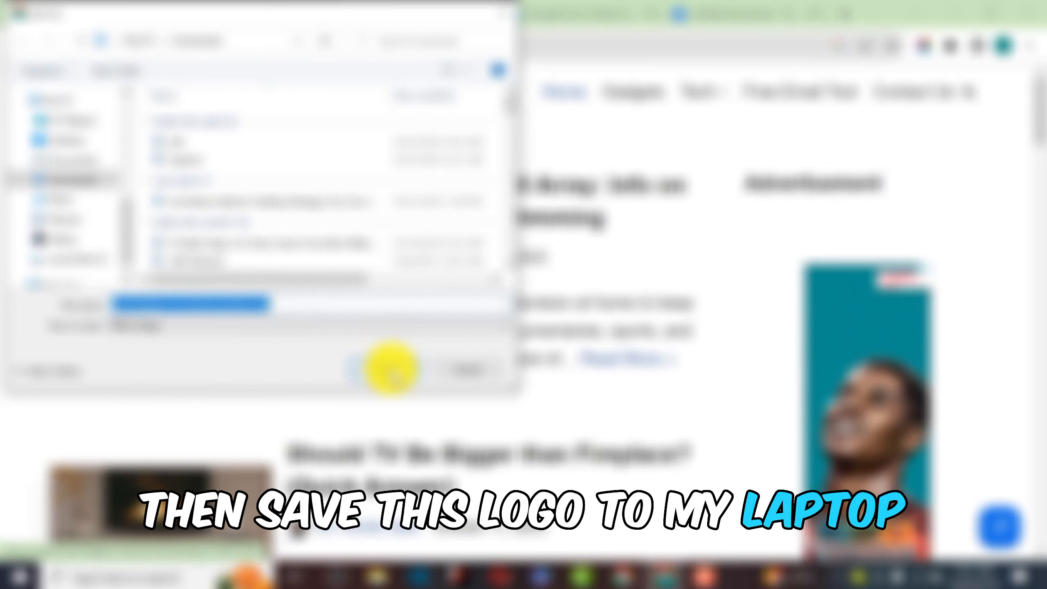
left_click(390, 368)
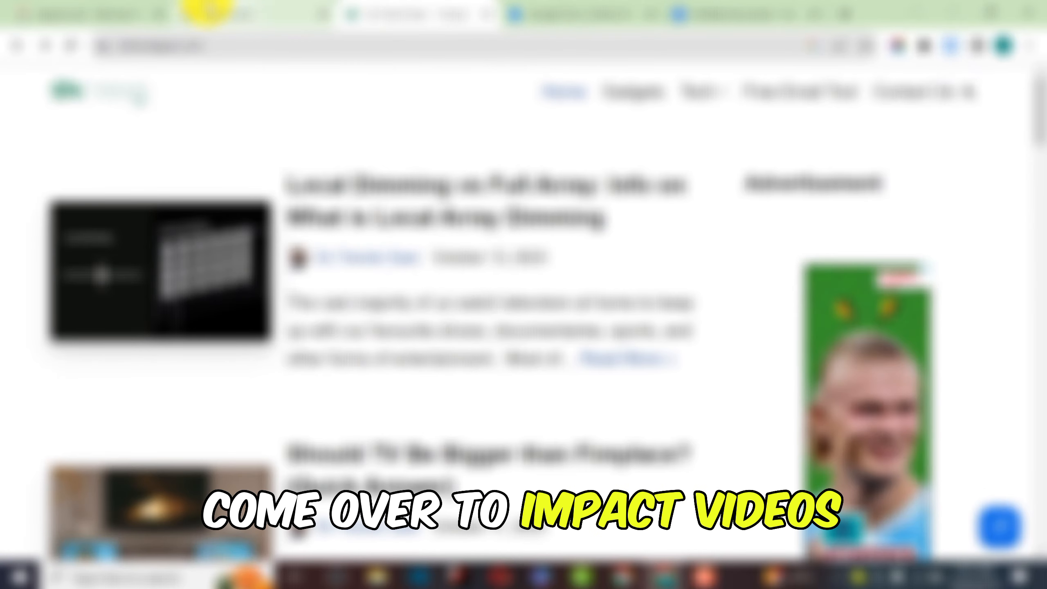
Step: Upload ontrendgear-on-trend-products-site.png from Downloads as the Public Profile logo
left_click(311, 10)
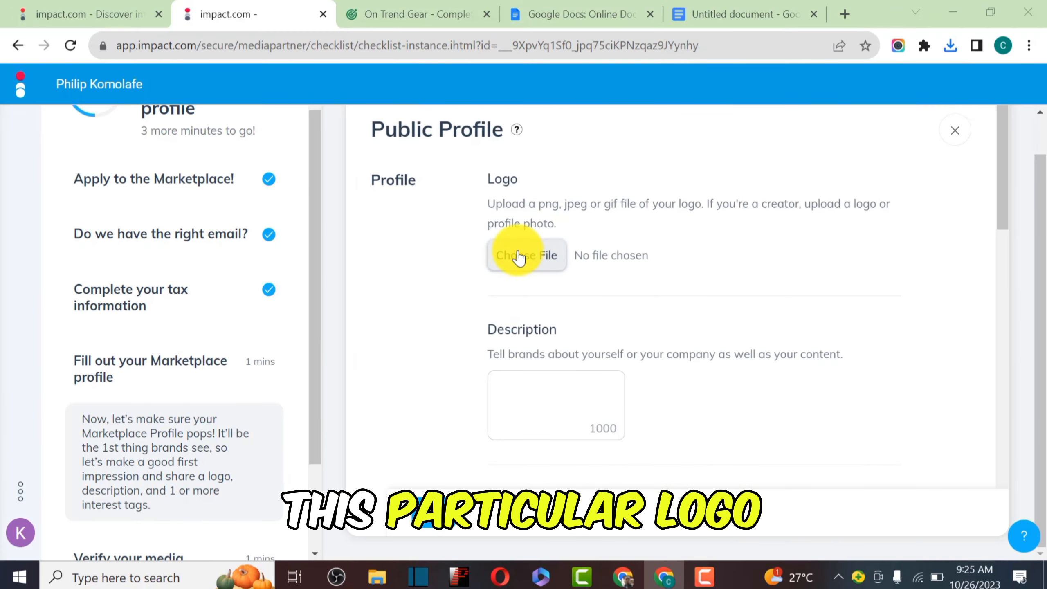
left_click(518, 256)
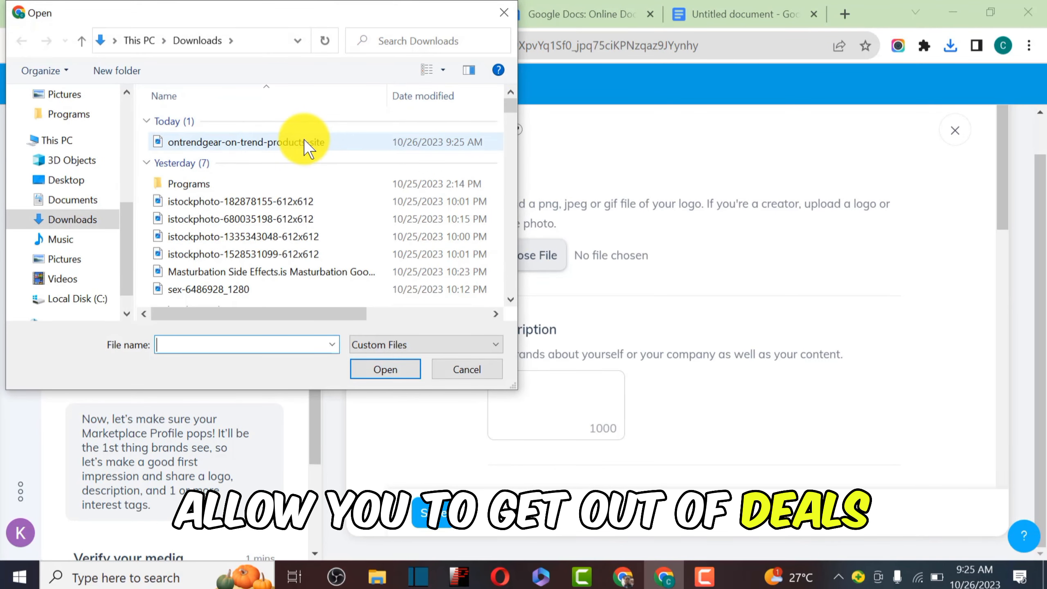
left_click(290, 140)
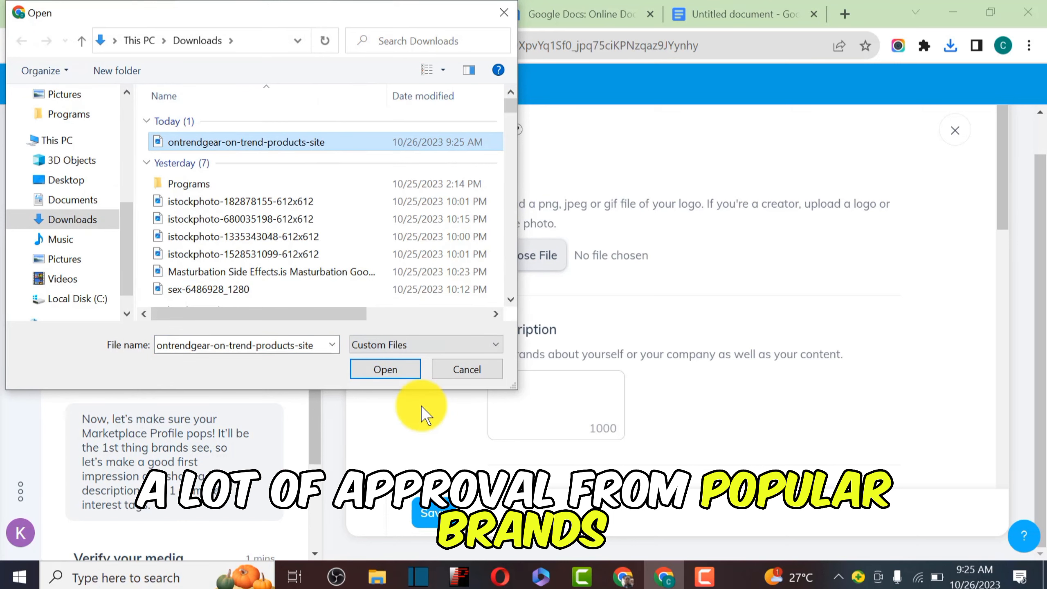
left_click(388, 368)
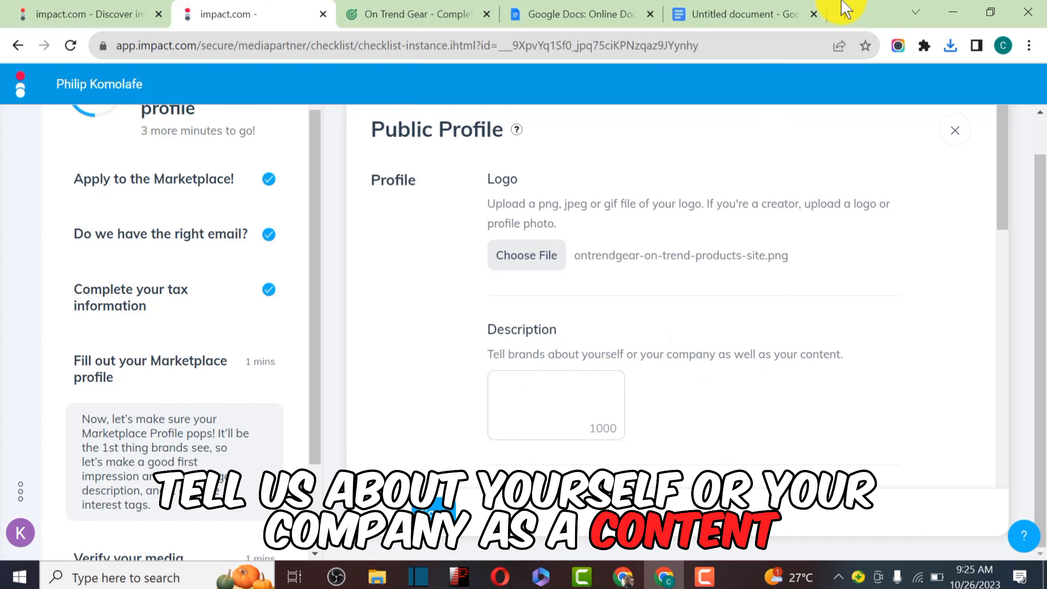
left_click(726, 13)
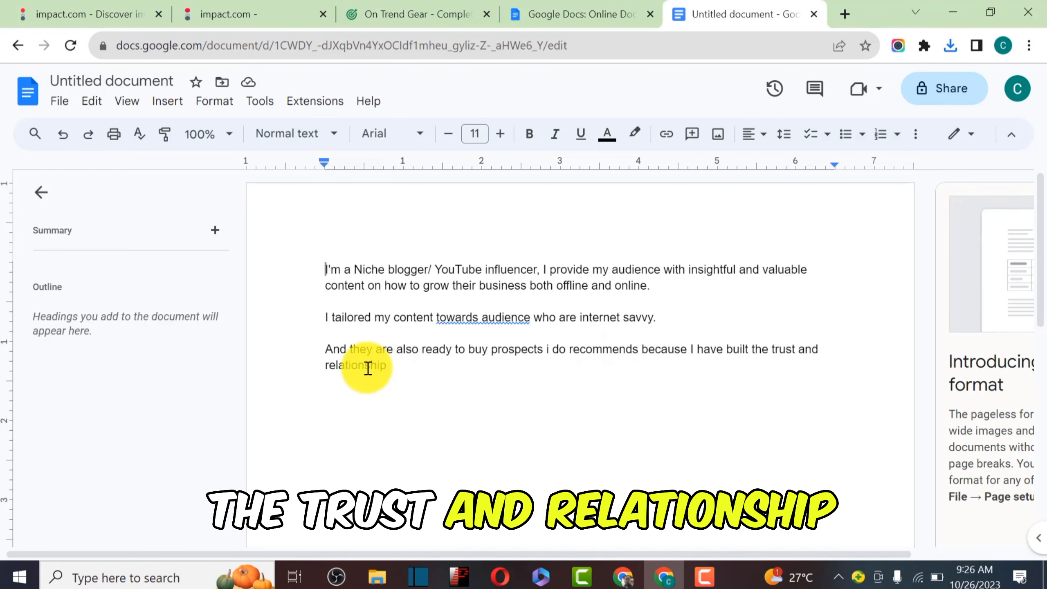
Step: Select the three niche blogger bio paragraphs in Google Docs and return to impact.com
left_click_drag(386, 366, 326, 272)
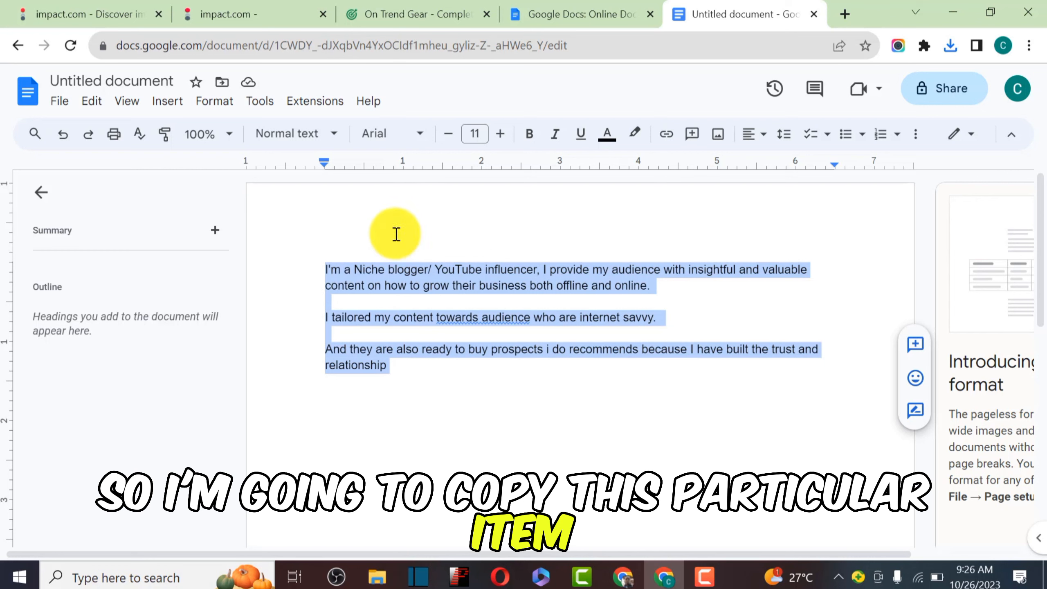
left_click(284, 15)
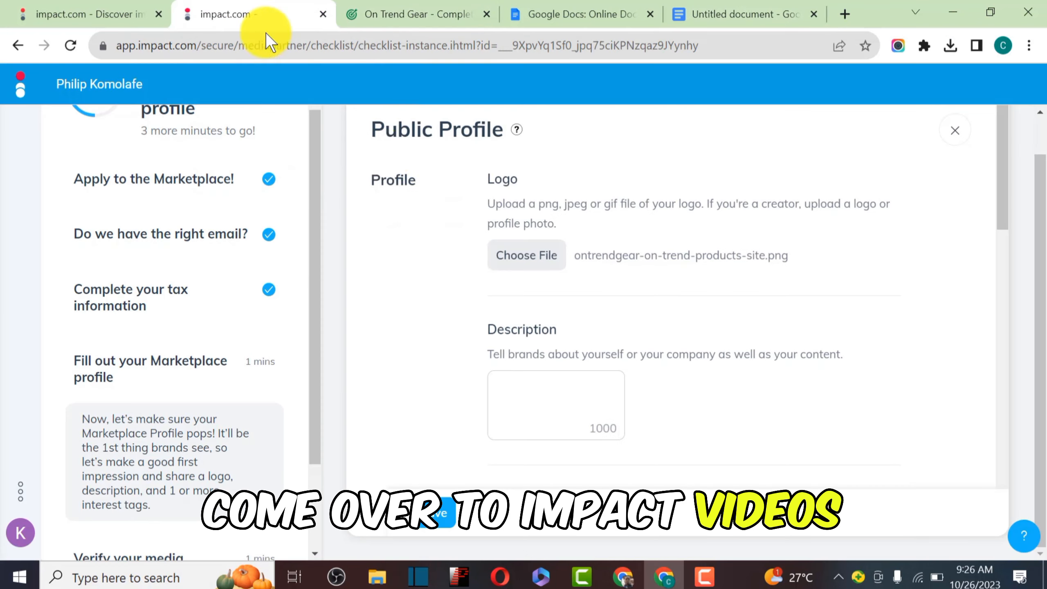
Step: Paste the copied bio into the Description box
left_click(516, 375)
key("ctrl+v")
scroll(520, 412, "down", 5)
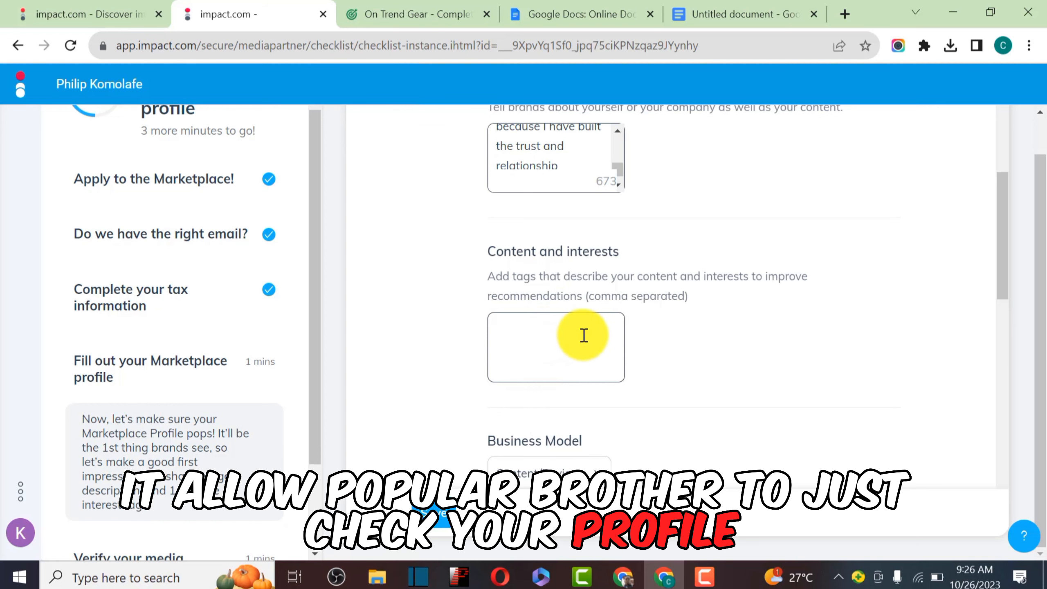
scroll(585, 336, "down", 5)
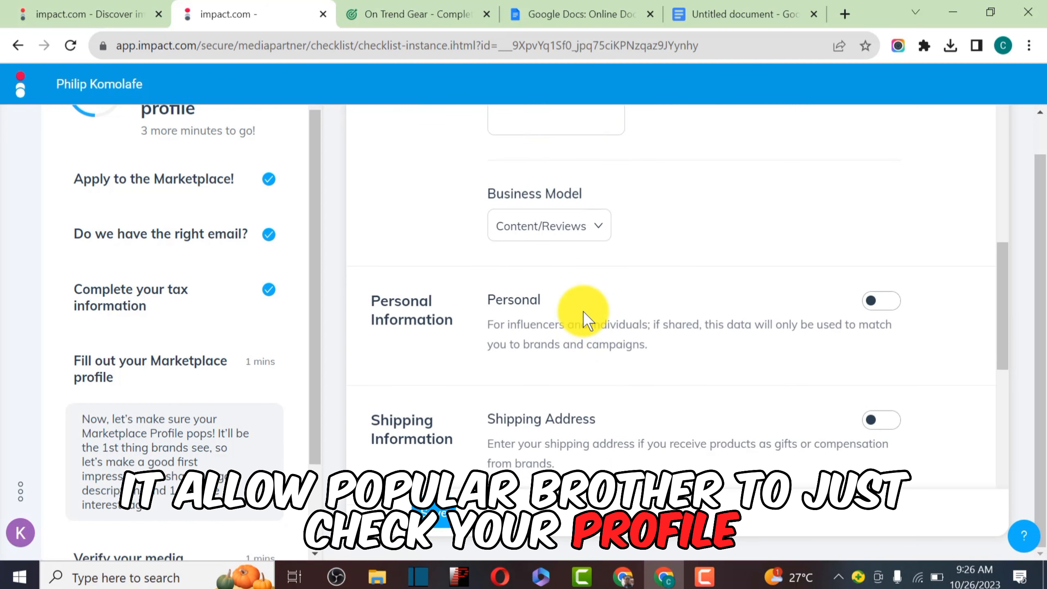
scroll(582, 311, "down", 4)
scroll(582, 311, "up", 15)
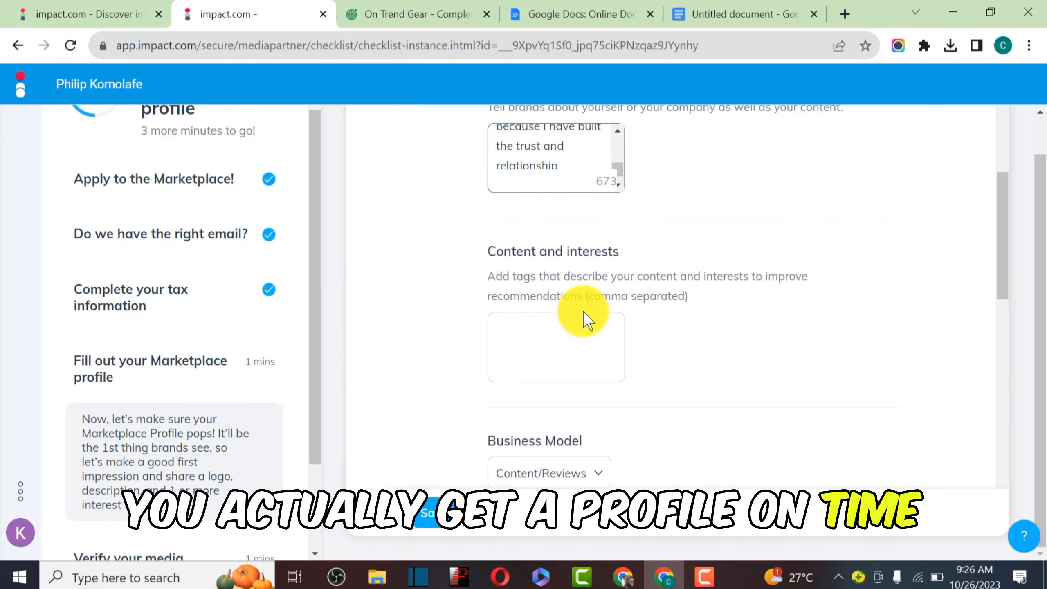
scroll(583, 311, "down", 5)
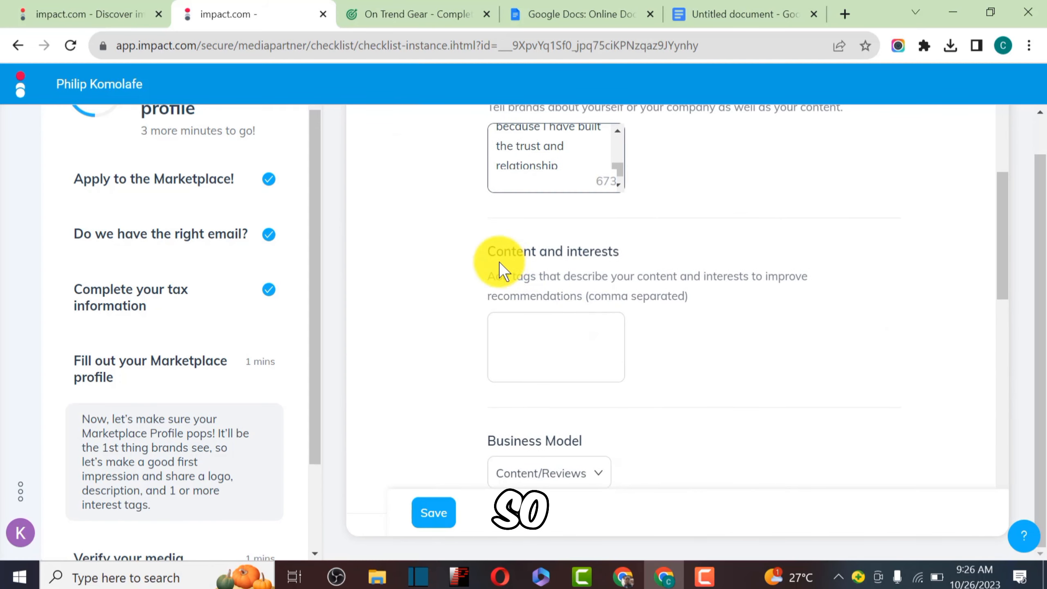
Step: Add the interest tags 'online business, cpa marketing'
left_click(518, 342)
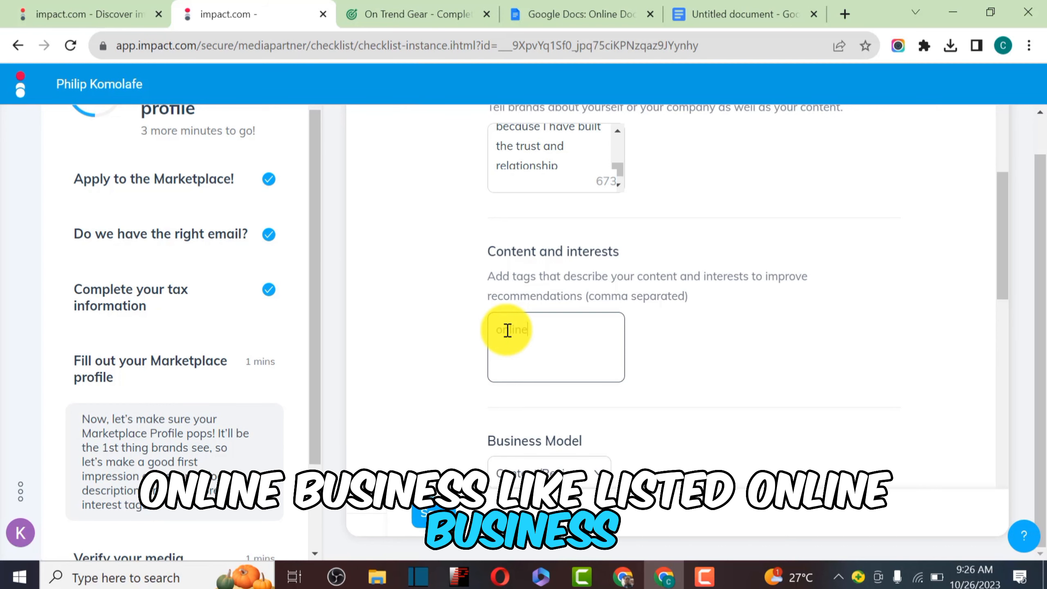
type("online busin")
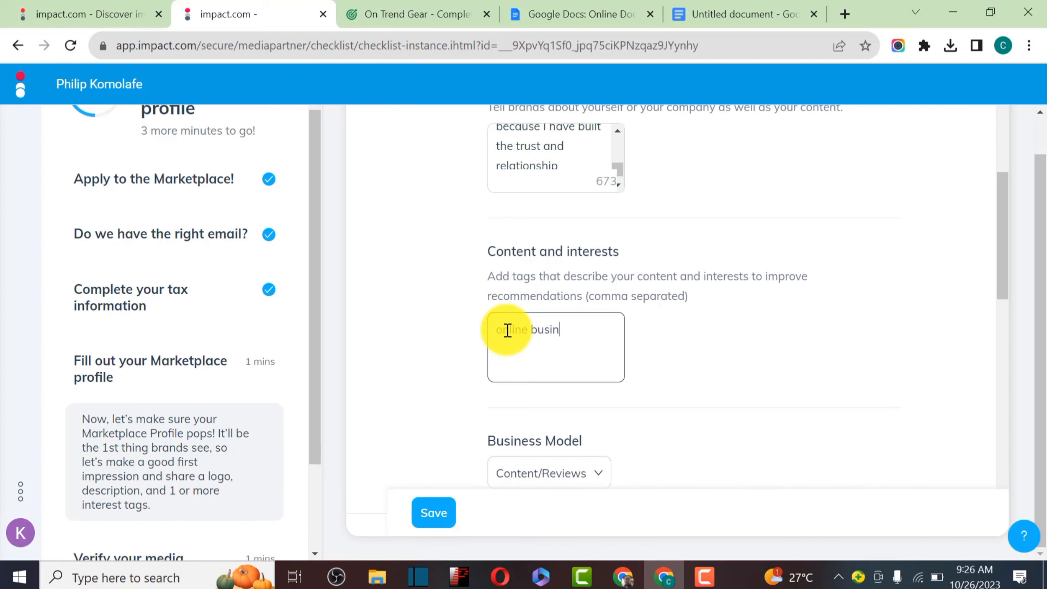
type("ess ")
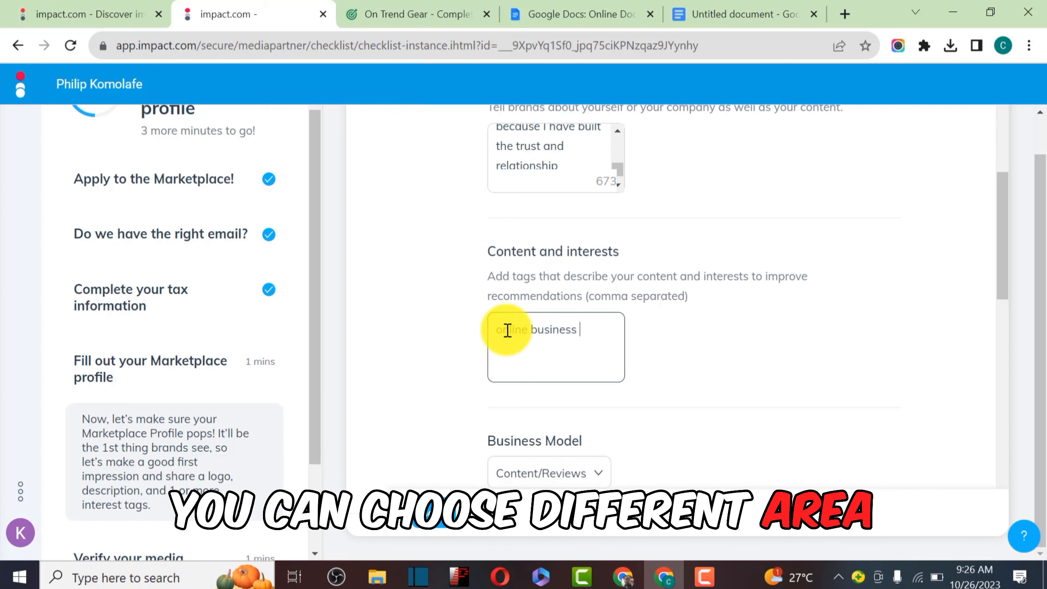
type(",")
key("BackSpace")
key("BackSpace")
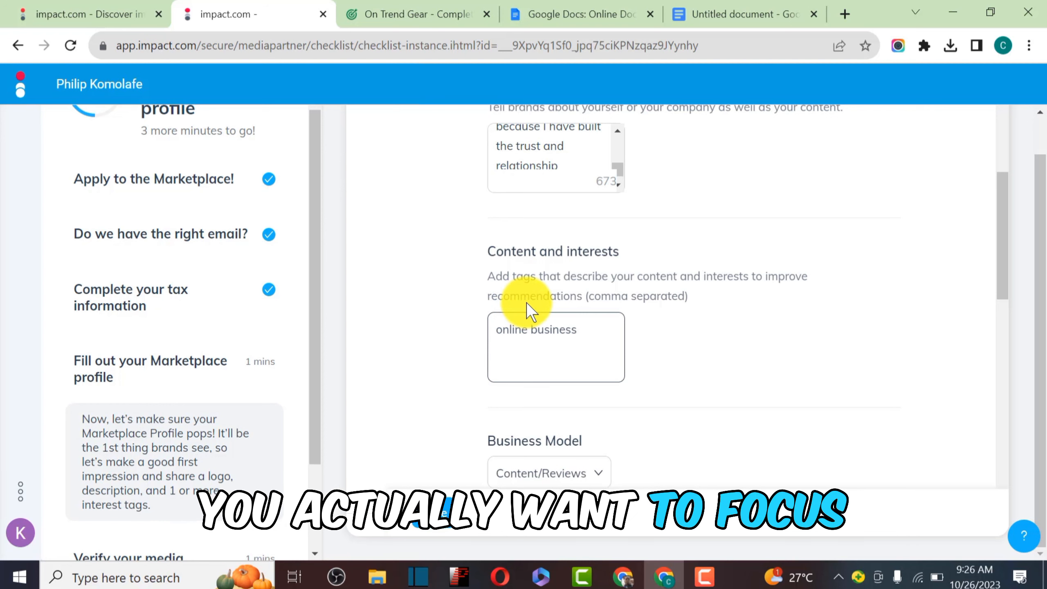
type(", cp")
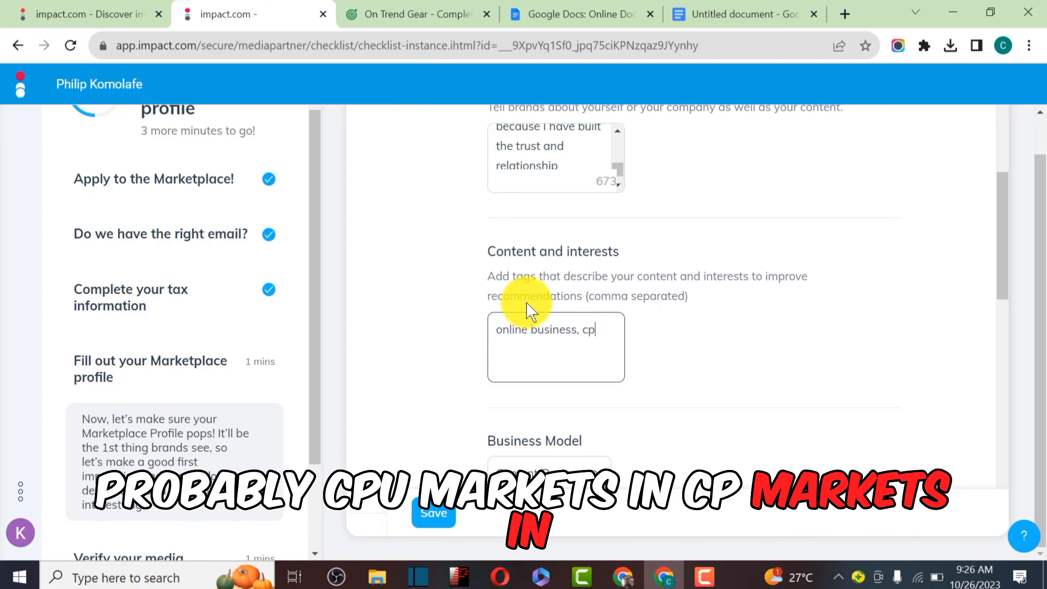
type("a marketing")
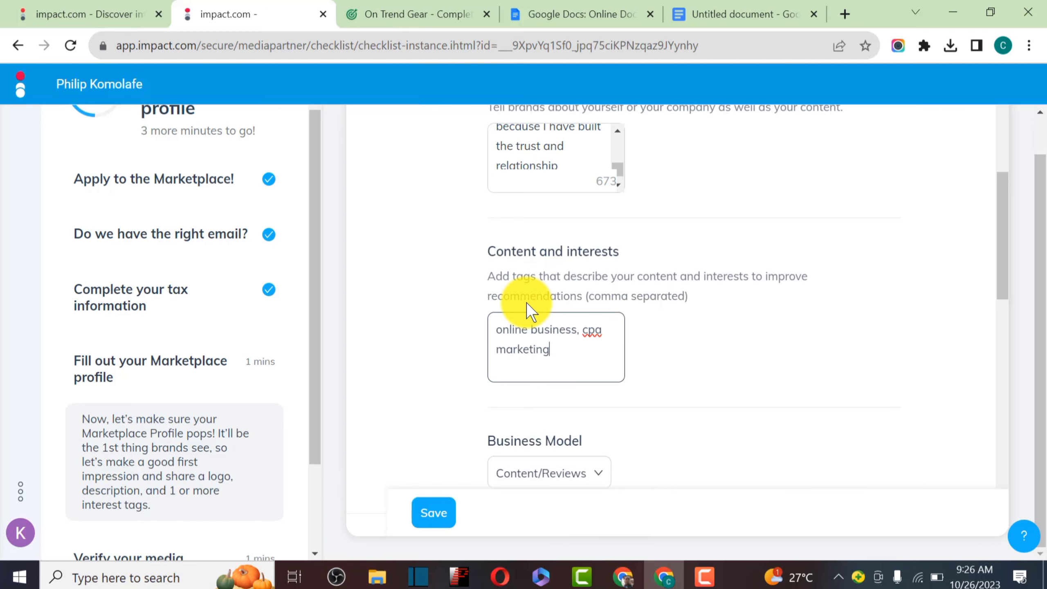
Step: Keep Content/Reviews as the Business Model
scroll(537, 388, "down", 4)
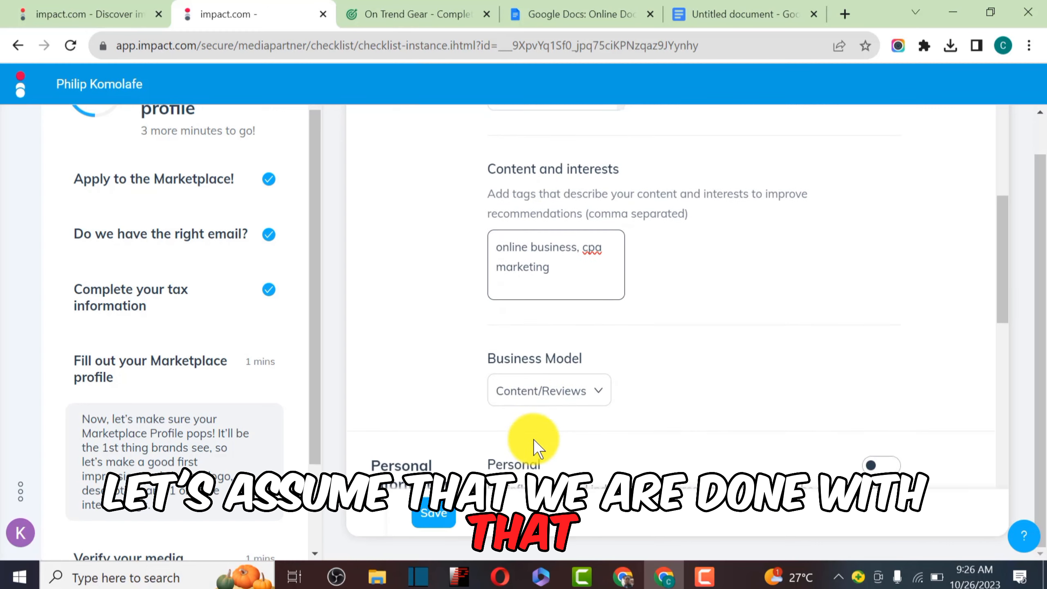
left_click(559, 308)
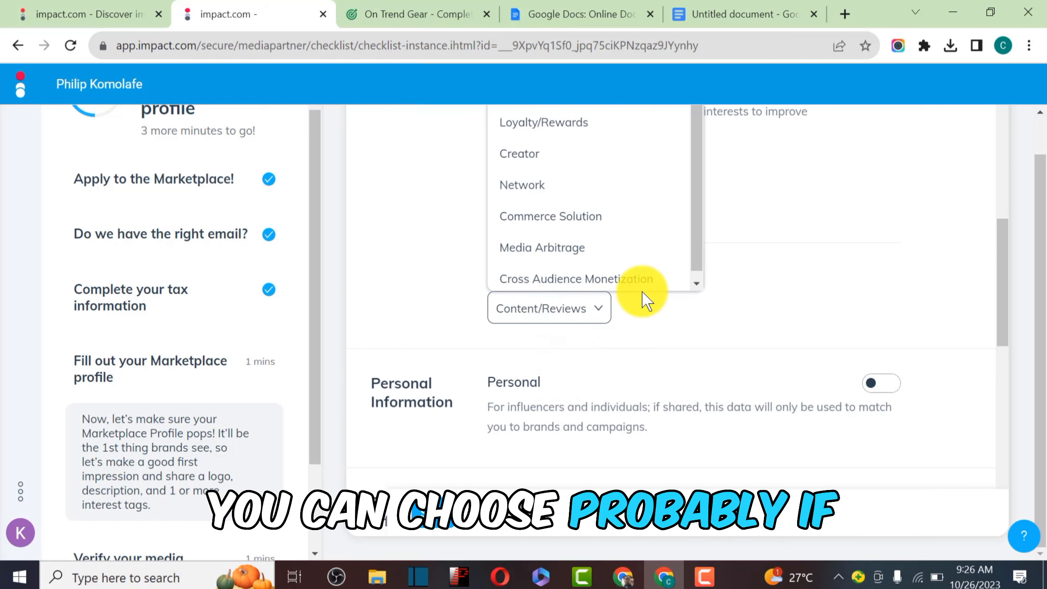
mouse_move(694, 159)
left_mouse_down()
mouse_move(692, 195)
mouse_move(689, 152)
left_mouse_up()
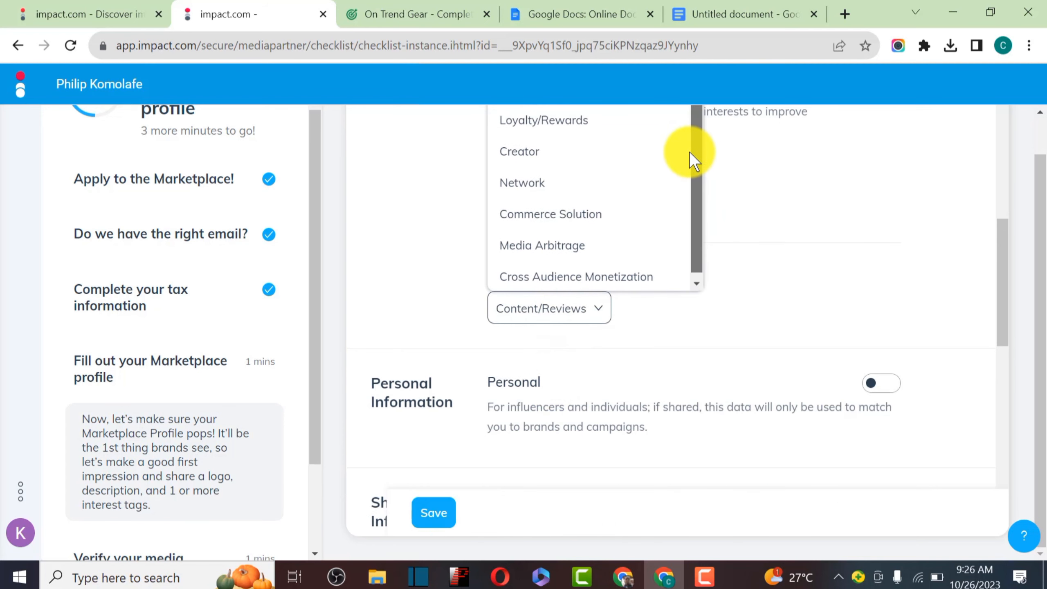
scroll(640, 163, "up", 2)
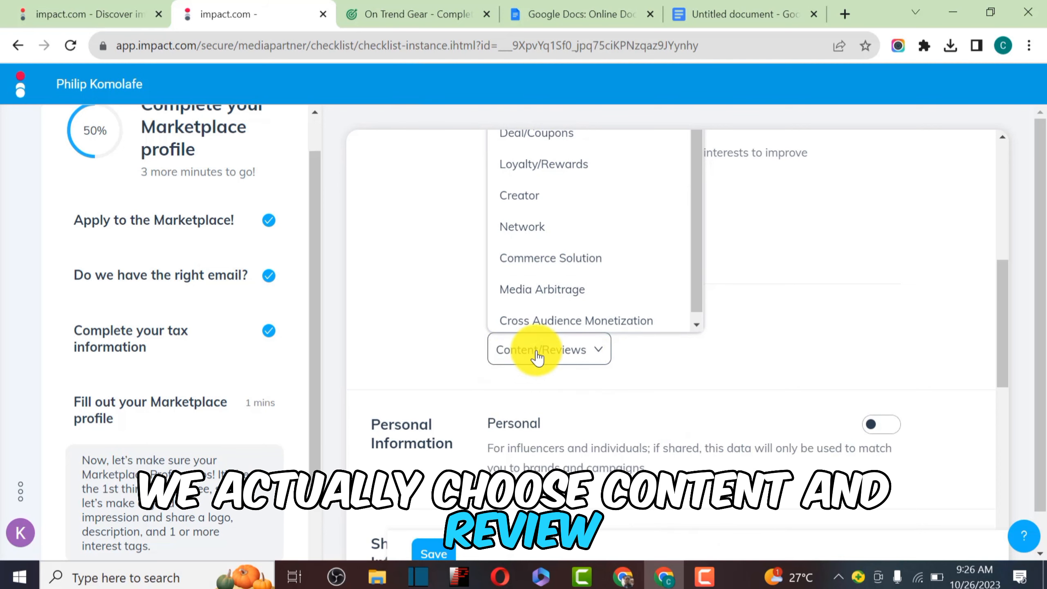
left_click(713, 398)
scroll(449, 550, "down", 2)
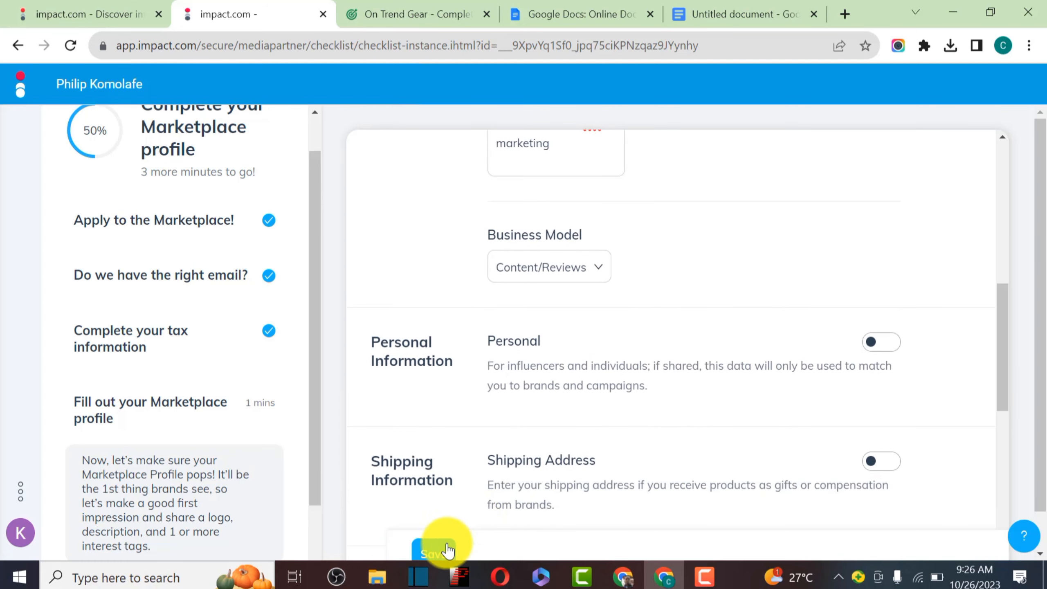
Step: Save the profile and check the Media Properties table listing On trend gear as unverified
left_click(454, 538)
scroll(501, 379, "down", 8)
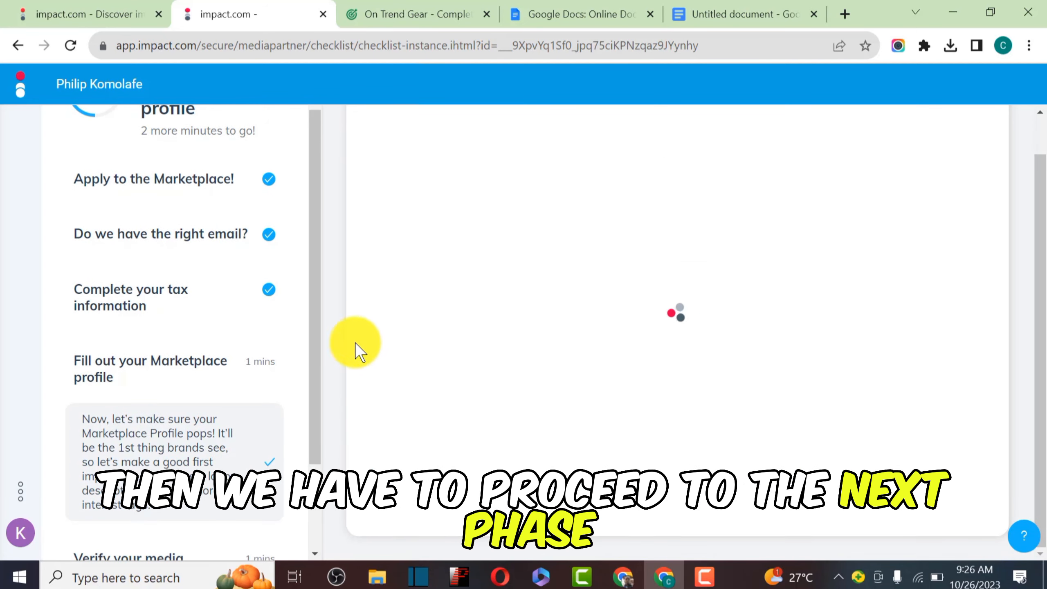
scroll(315, 381, "down", 3)
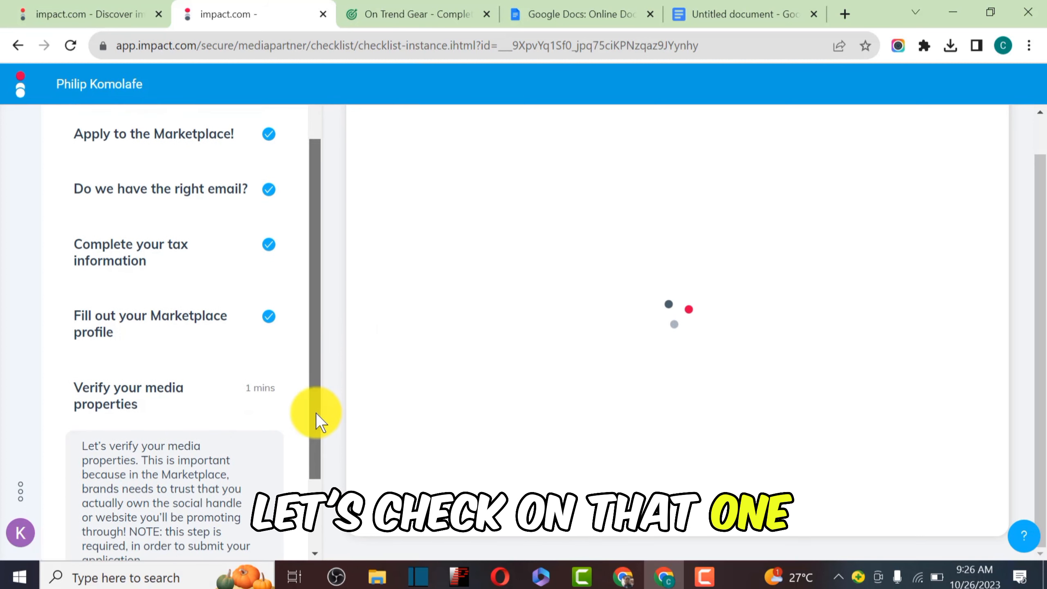
scroll(222, 412, "down", 1)
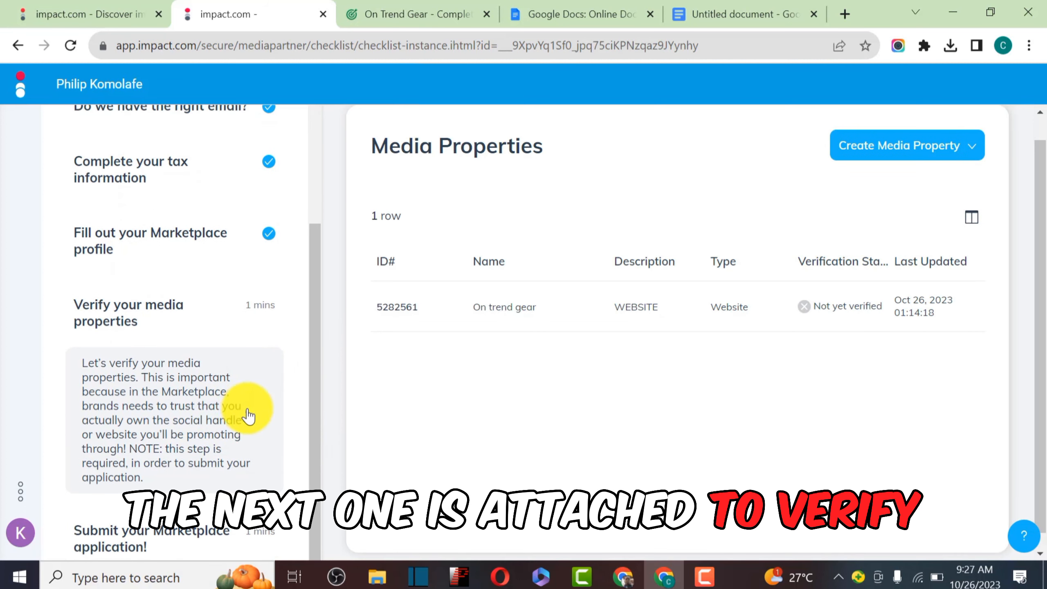
mouse_move(696, 299)
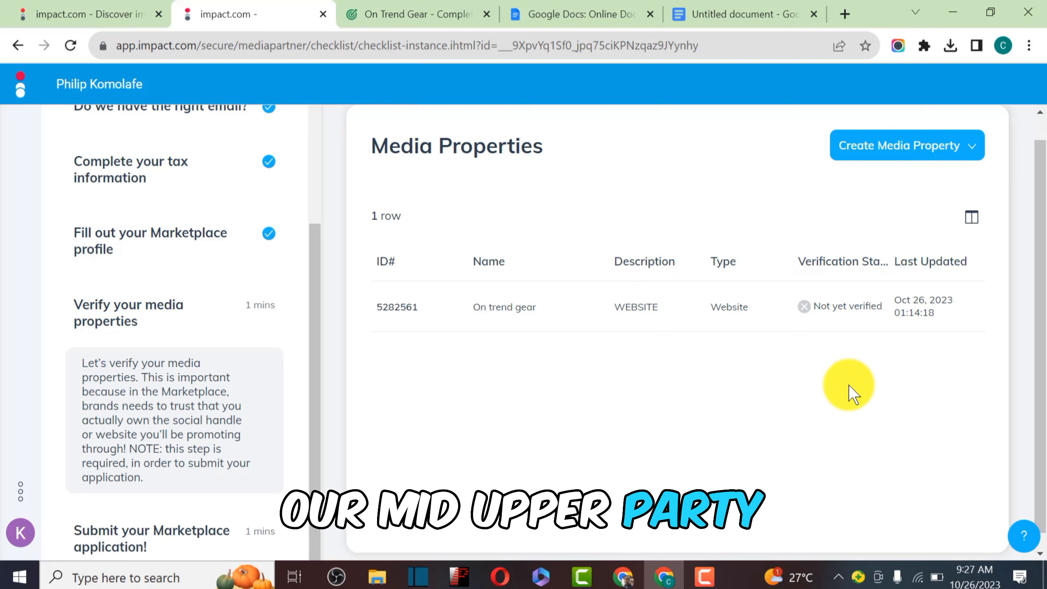
mouse_move(931, 289)
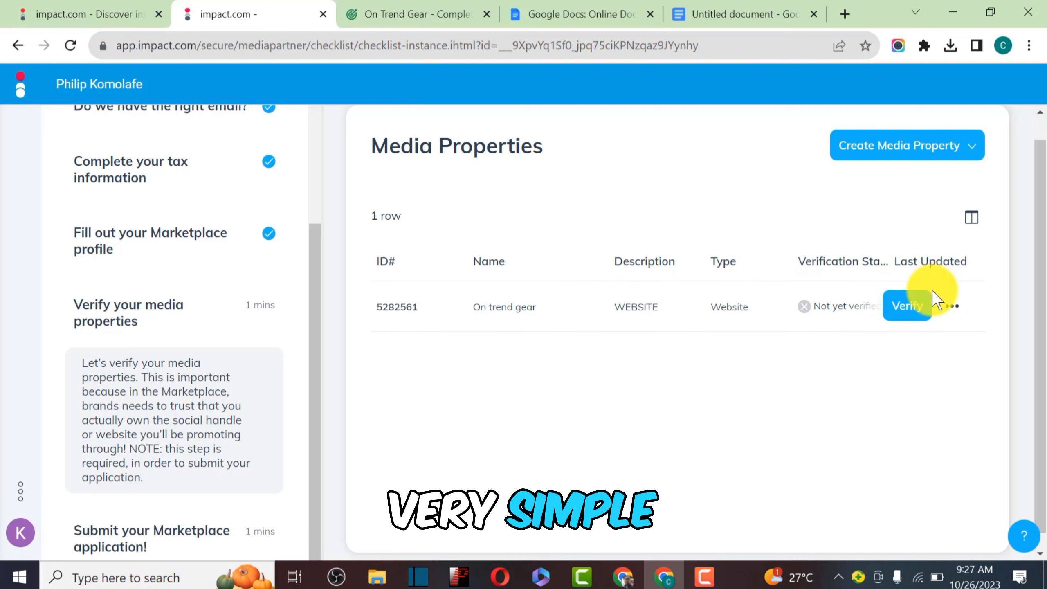
Step: Begin verifying the ontrendgear.com media property, confirming the site's address in its own tab
left_click(919, 315)
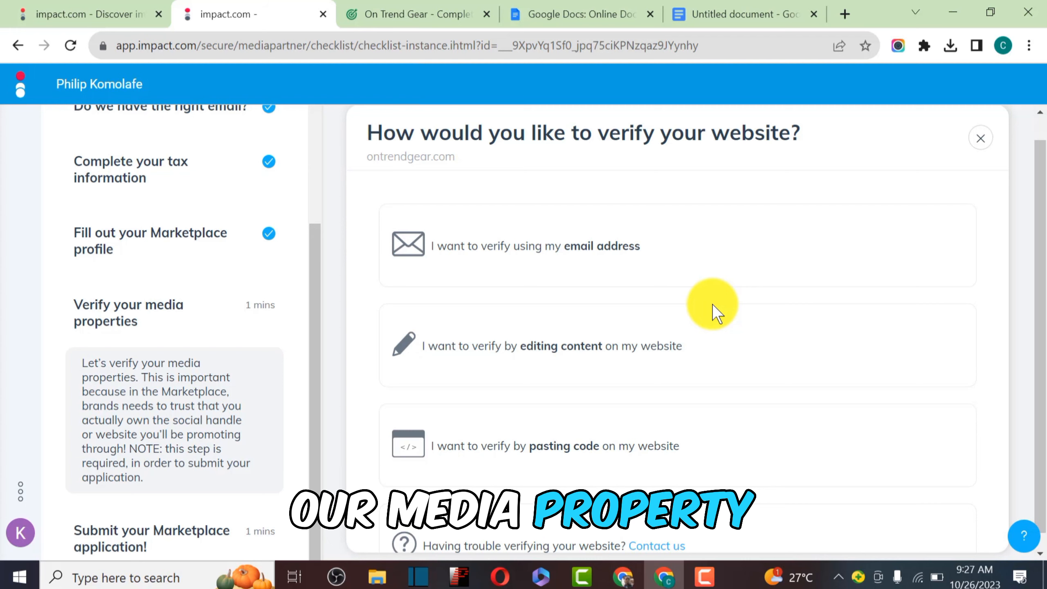
left_click(409, 12)
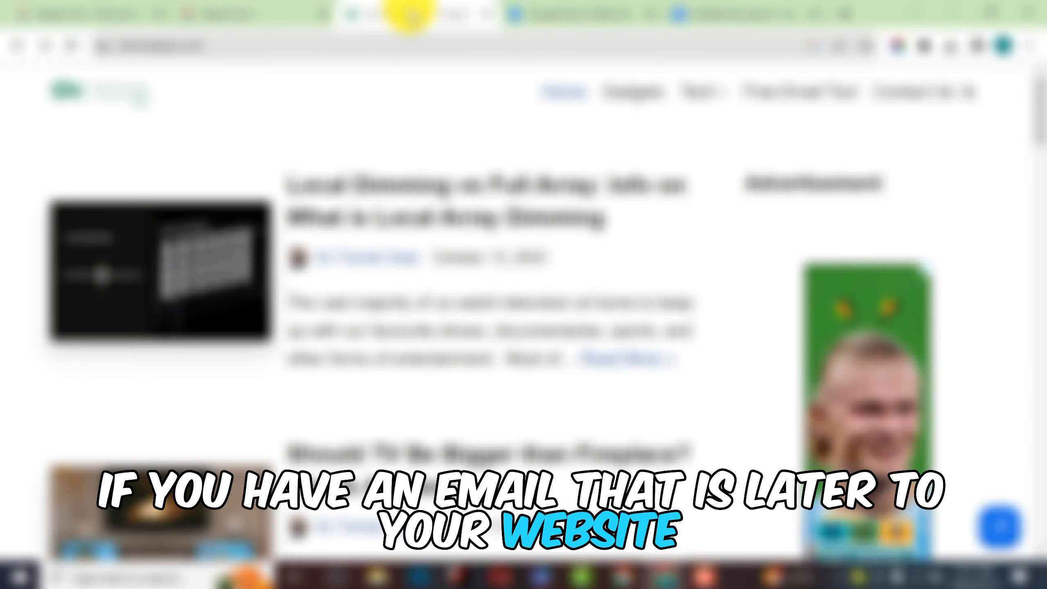
left_click(177, 45)
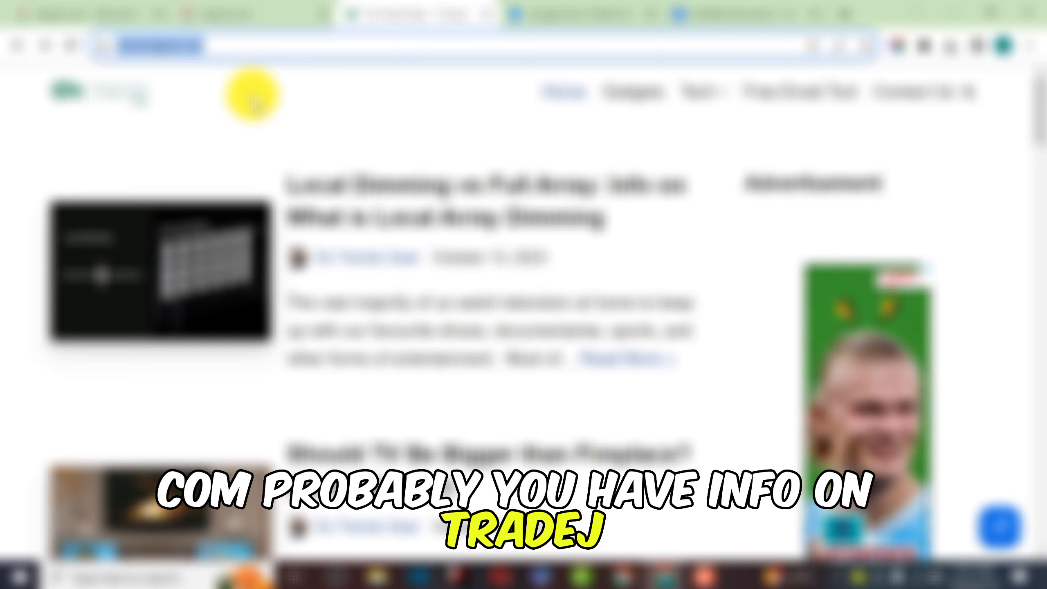
left_click(250, 11)
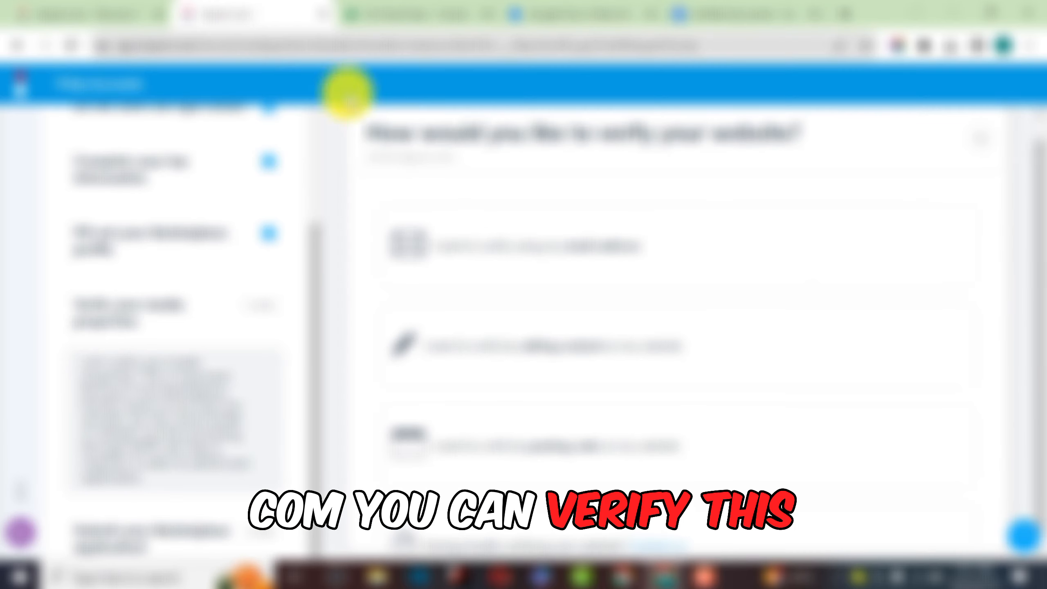
scroll(624, 262, "down", 1)
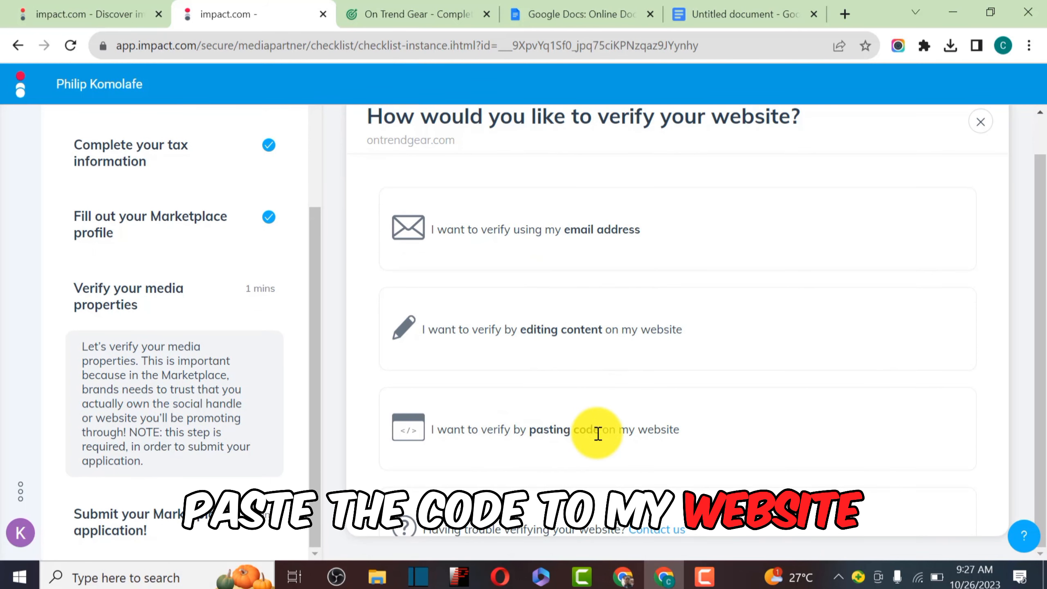
Step: Pick the paste-code option, copy the impact site-verification meta tag, and go to WordPress
left_click(505, 431)
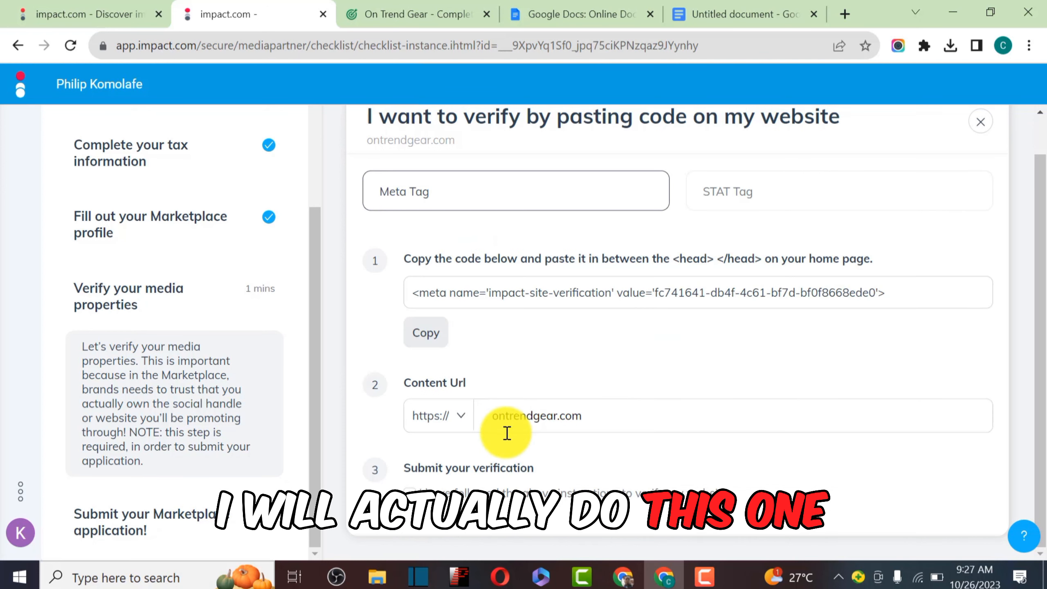
left_click_drag(895, 297, 363, 294)
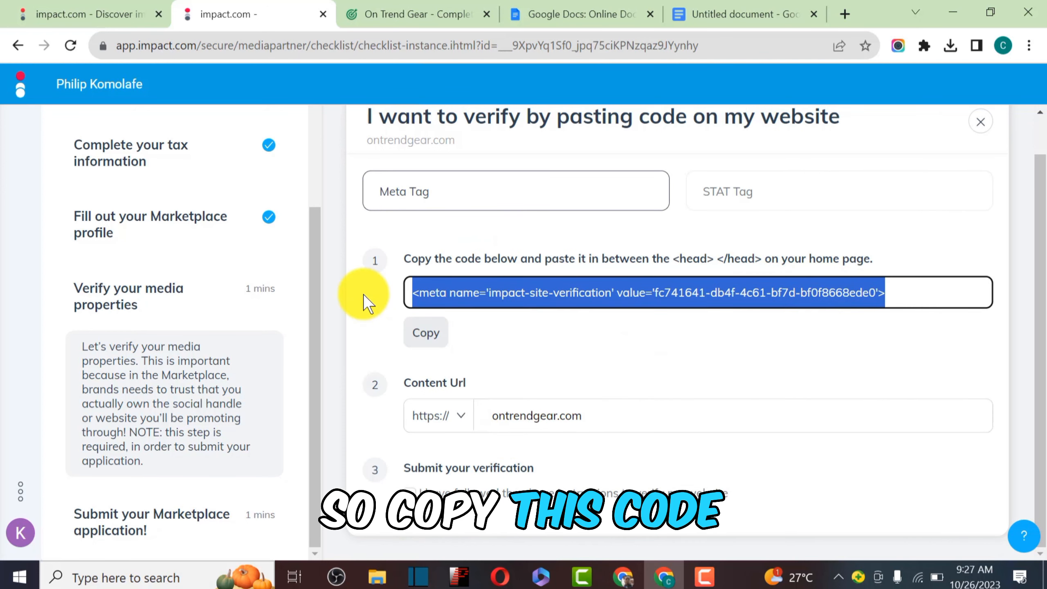
left_click(519, 334)
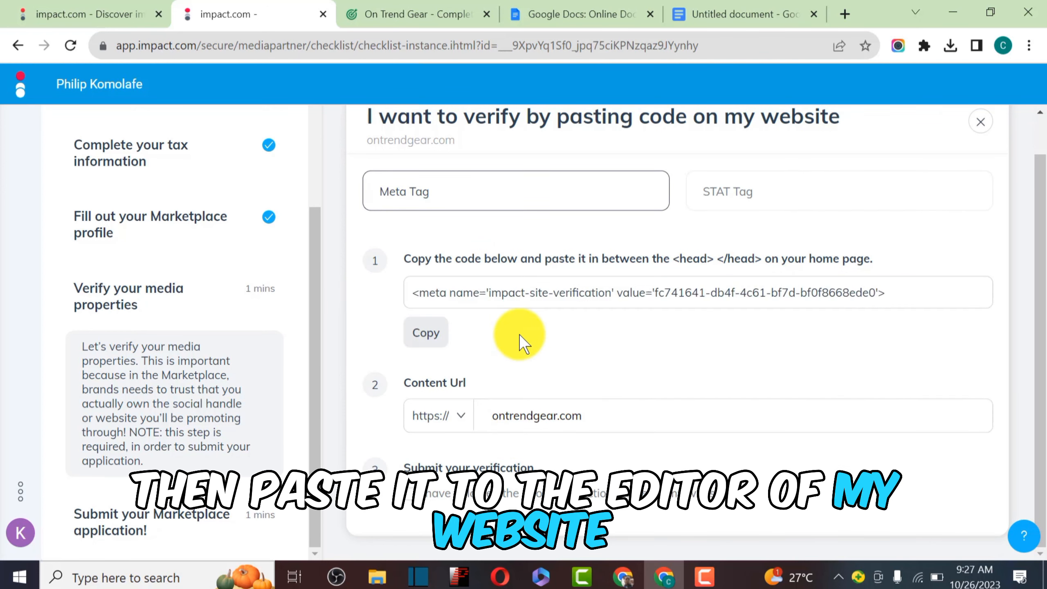
left_click(424, 333)
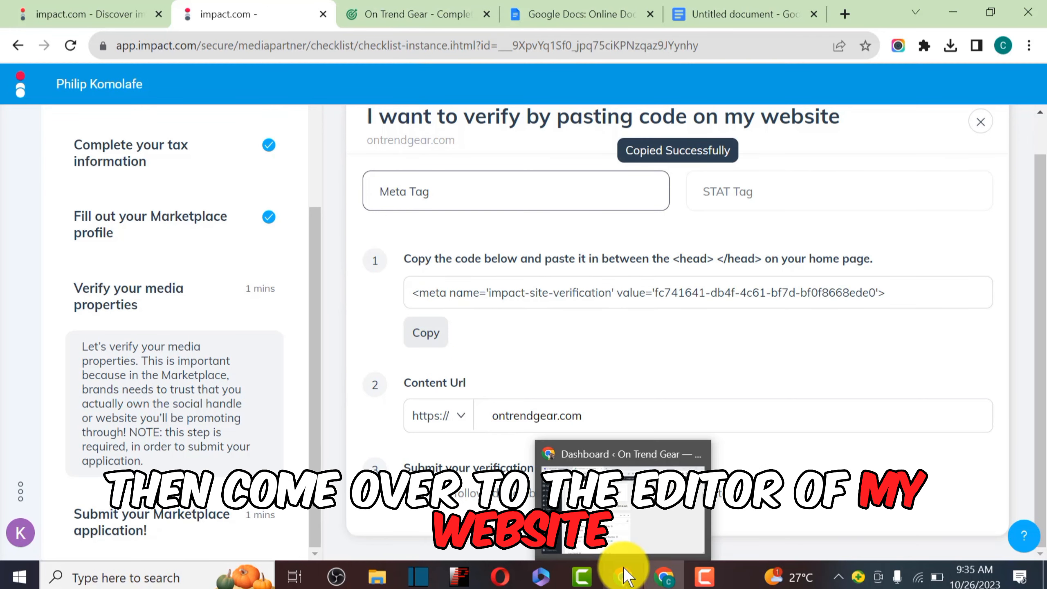
left_click(623, 574)
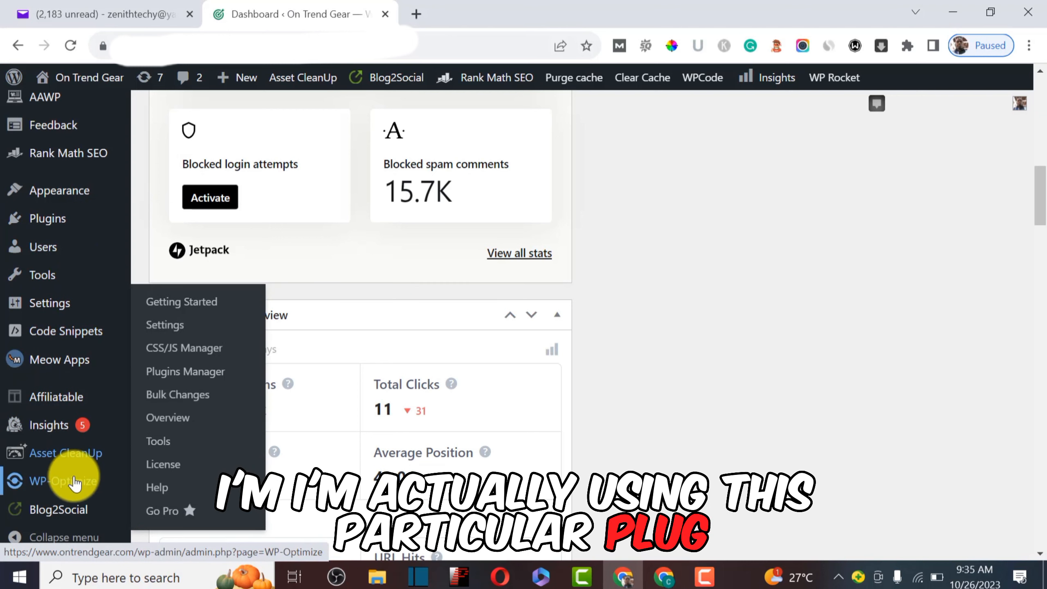
Step: Go to Code Snippets > Header & Footer in the WordPress admin sidebar
mouse_move(69, 495)
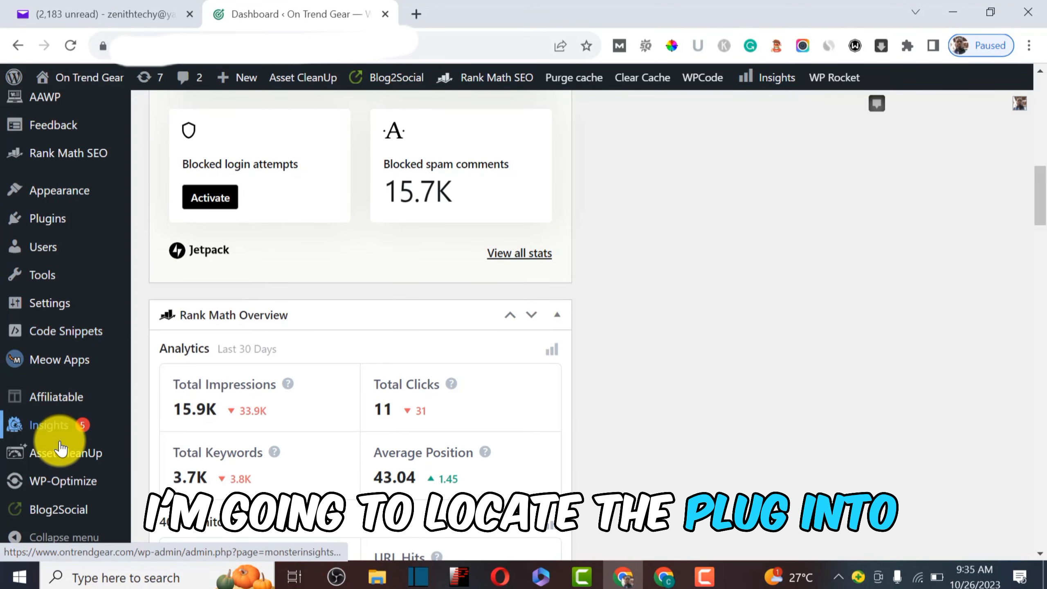
mouse_move(59, 461)
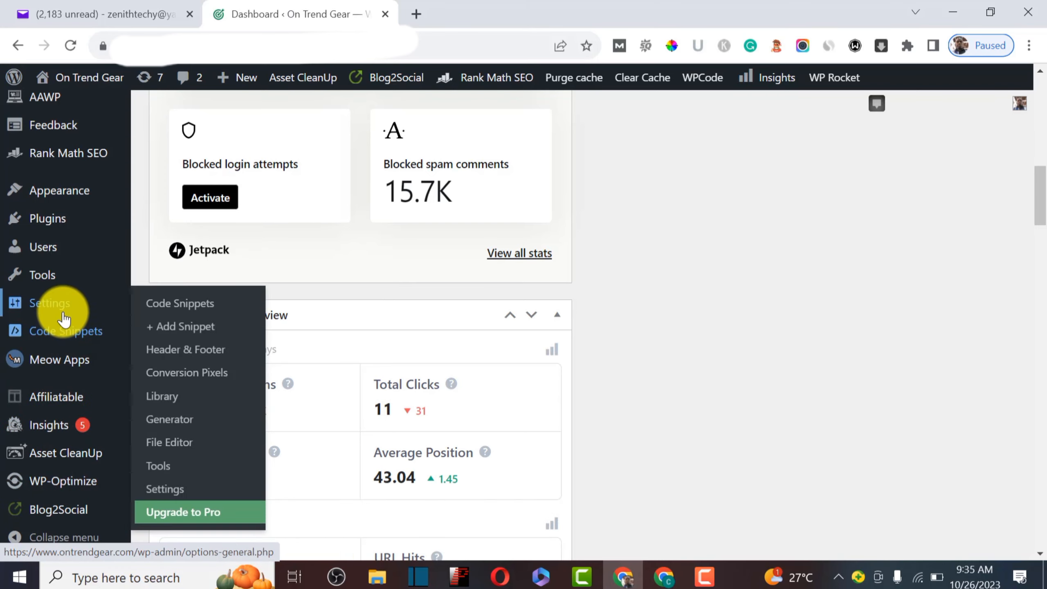
mouse_move(62, 335)
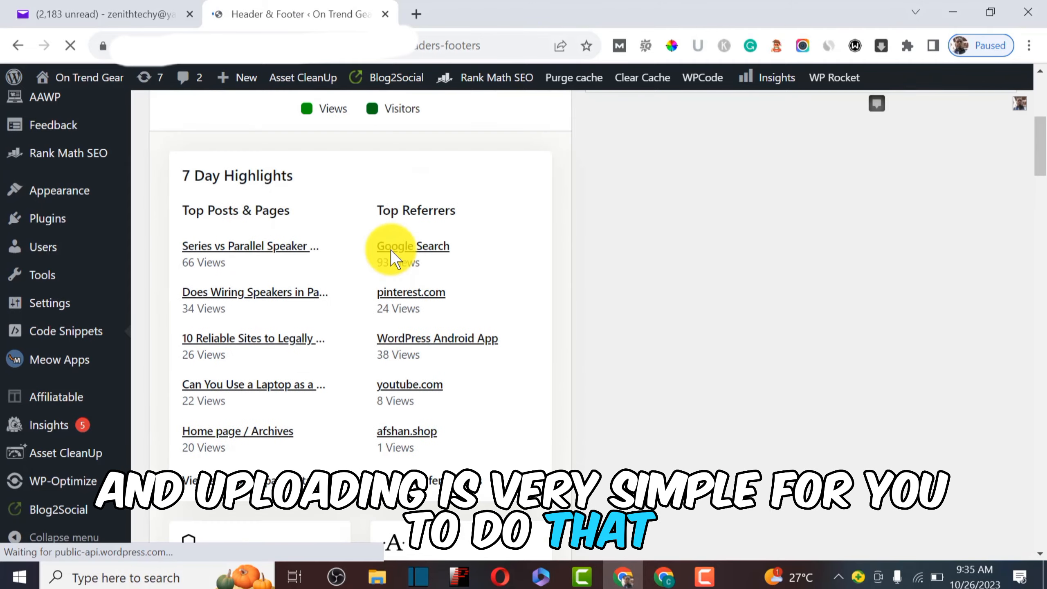
Step: Paste the meta tag on a new line after the existing header code and save
scroll(359, 335, "down", 5)
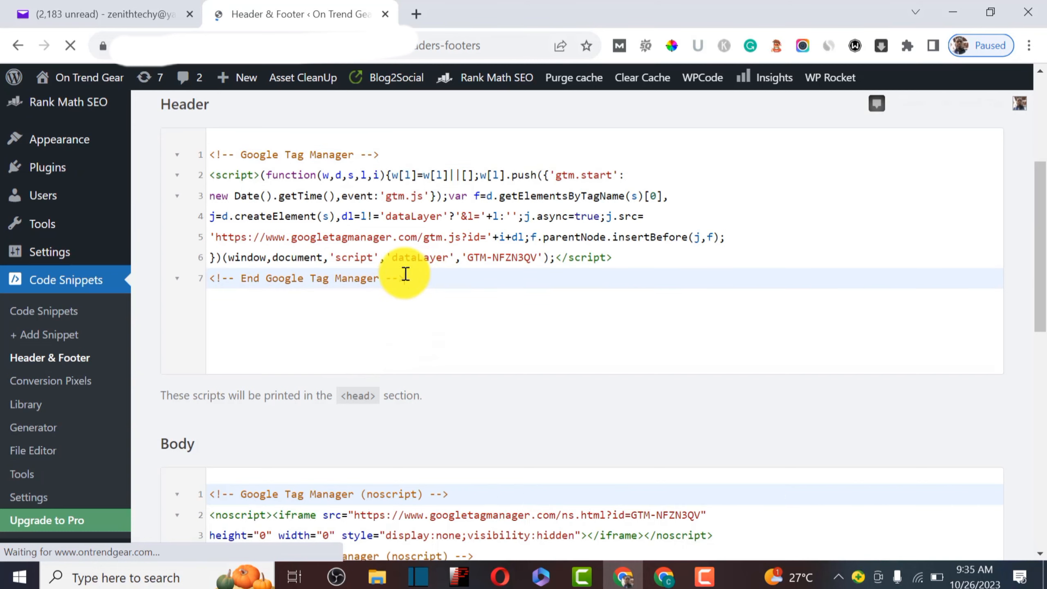
scroll(404, 273, "up", 5)
scroll(444, 355, "down", 5)
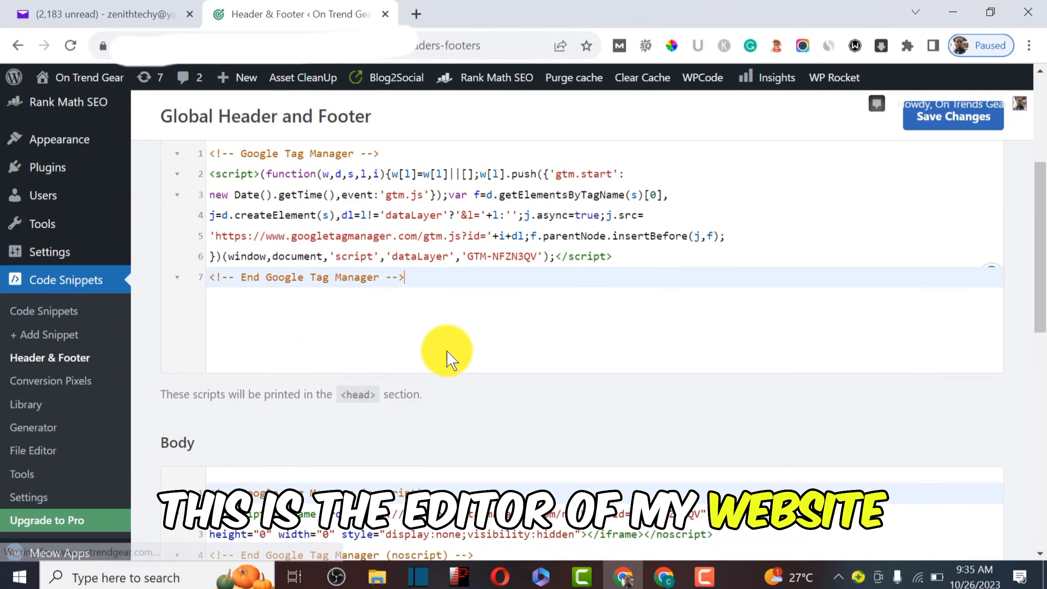
key("Return")
key("Return")
key("Return")
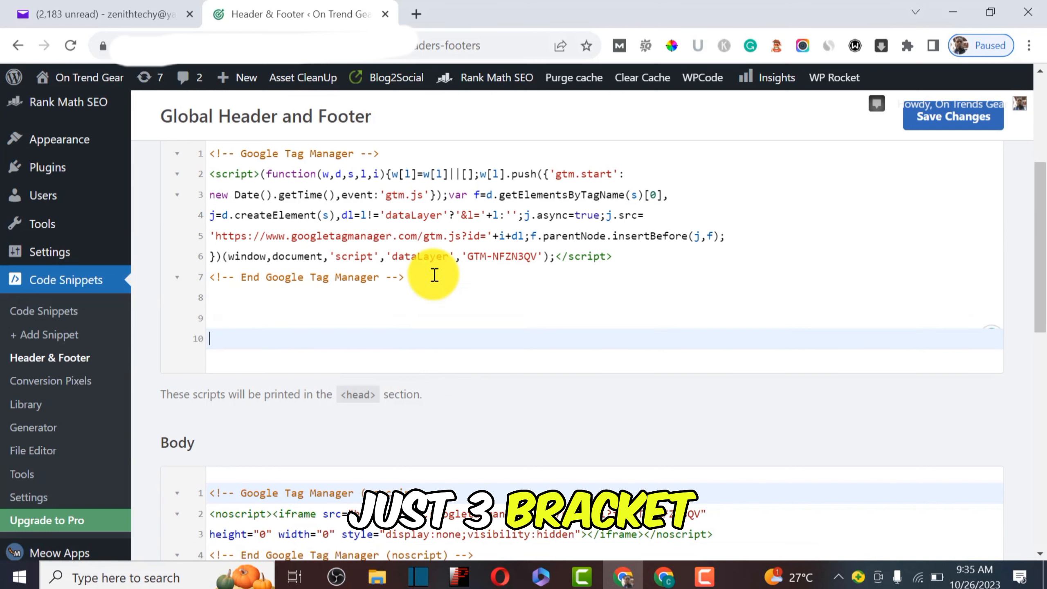
key("ctrl+v")
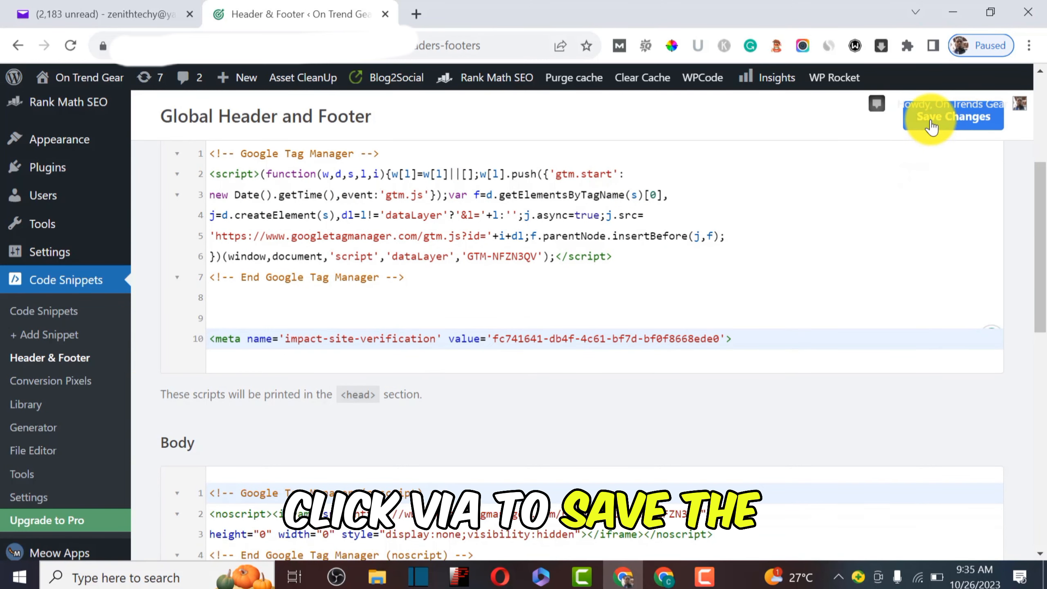
left_click(931, 123)
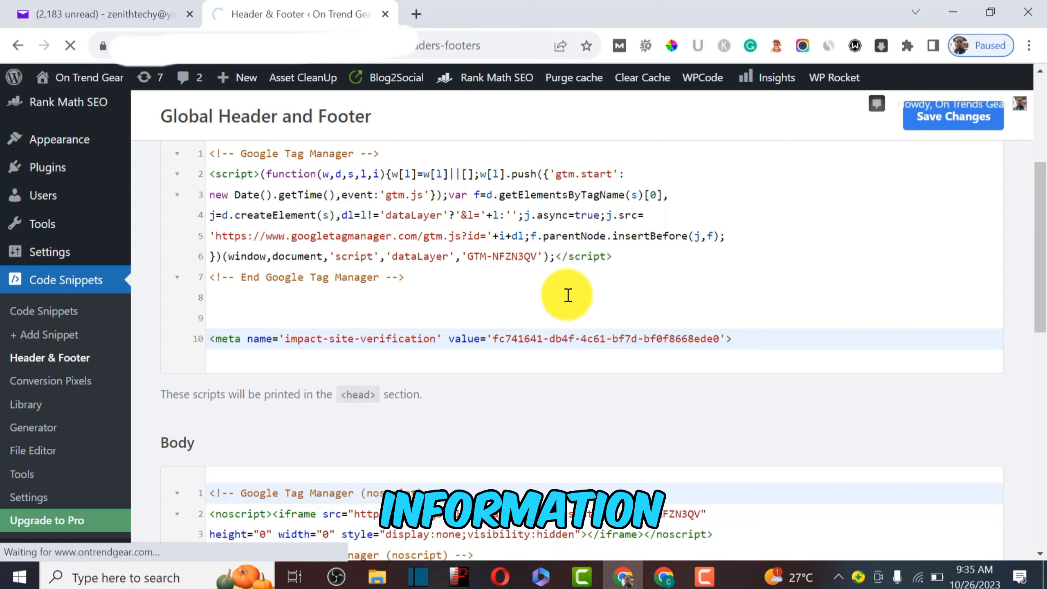
scroll(547, 291, "down", 11)
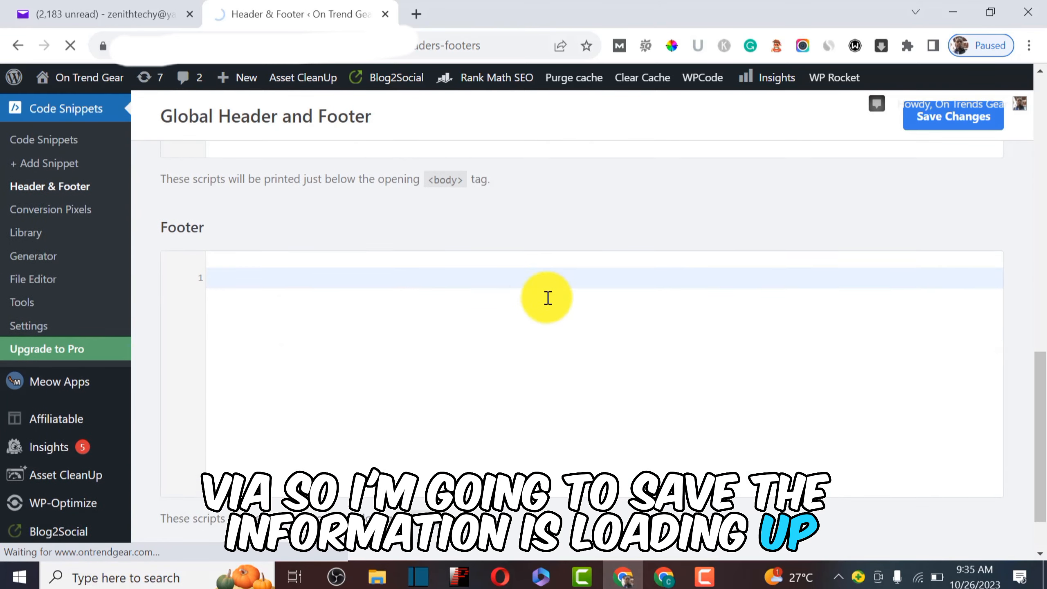
scroll(541, 286, "up", 10)
scroll(541, 286, "up", 1)
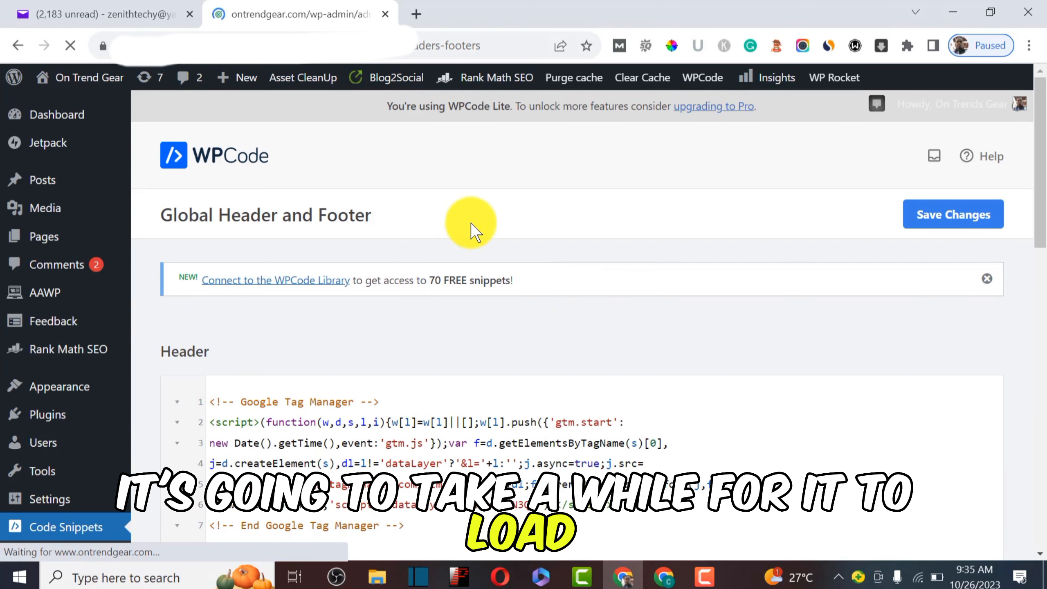
scroll(485, 266, "down", 8)
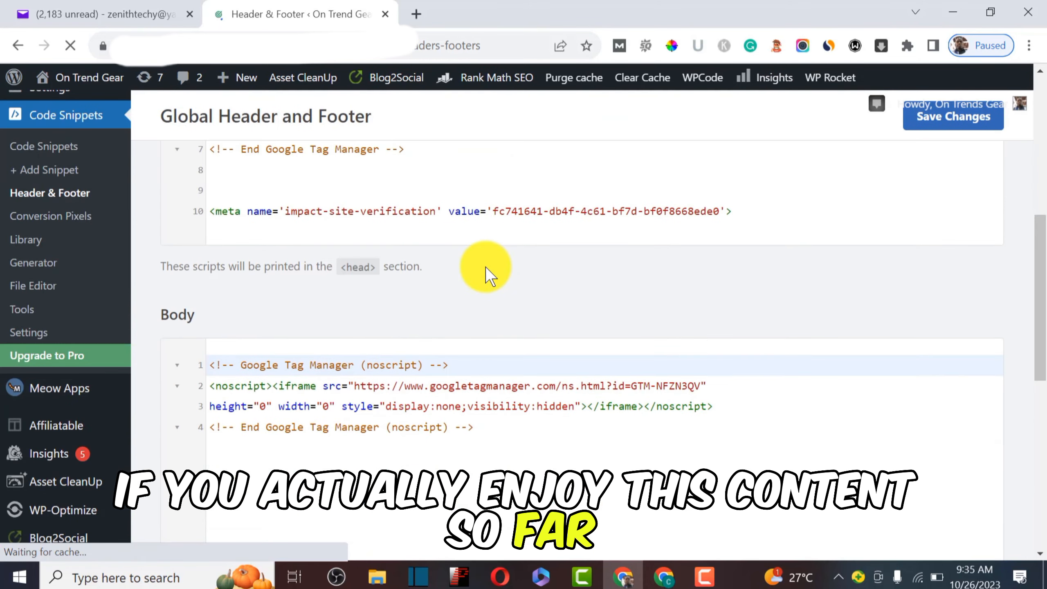
scroll(486, 267, "down", 8)
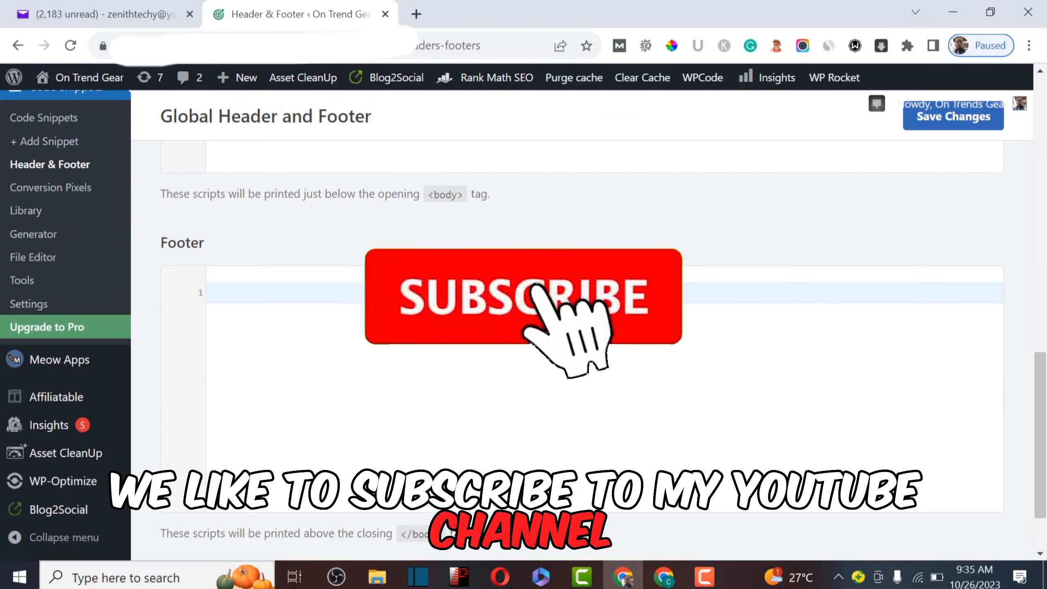
Step: Back in impact.com, close the code-verification window, leaving ontrendgear.com Not yet verified
left_click(657, 553)
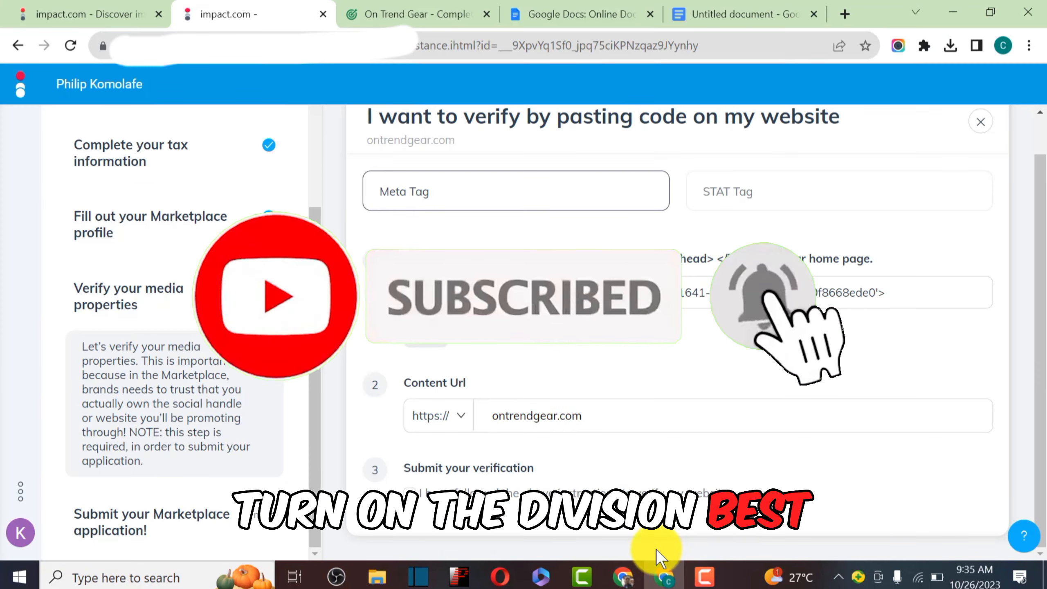
scroll(524, 330, "up", 1)
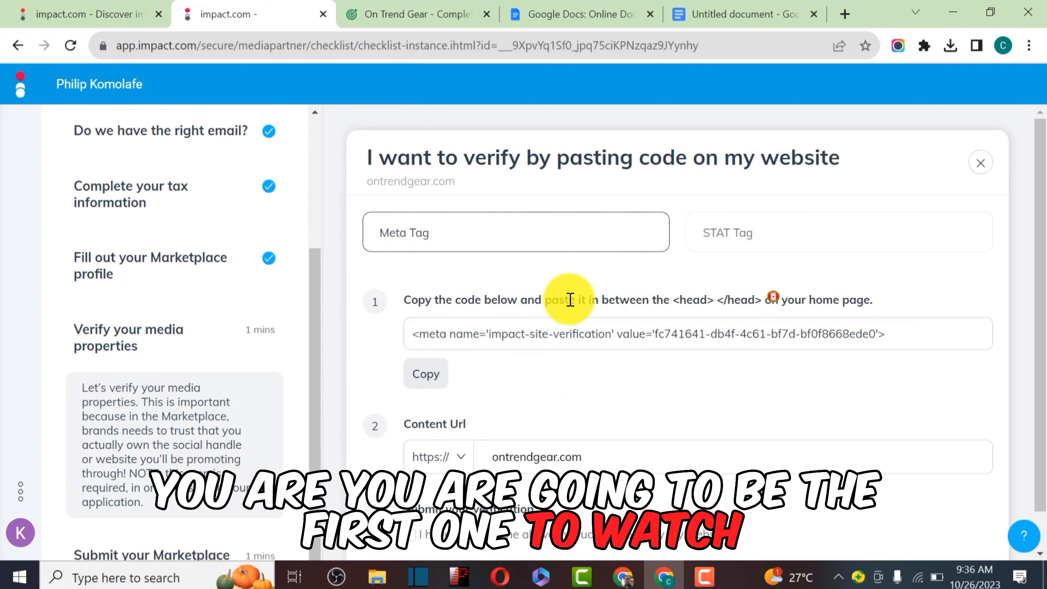
scroll(570, 300, "down", 1)
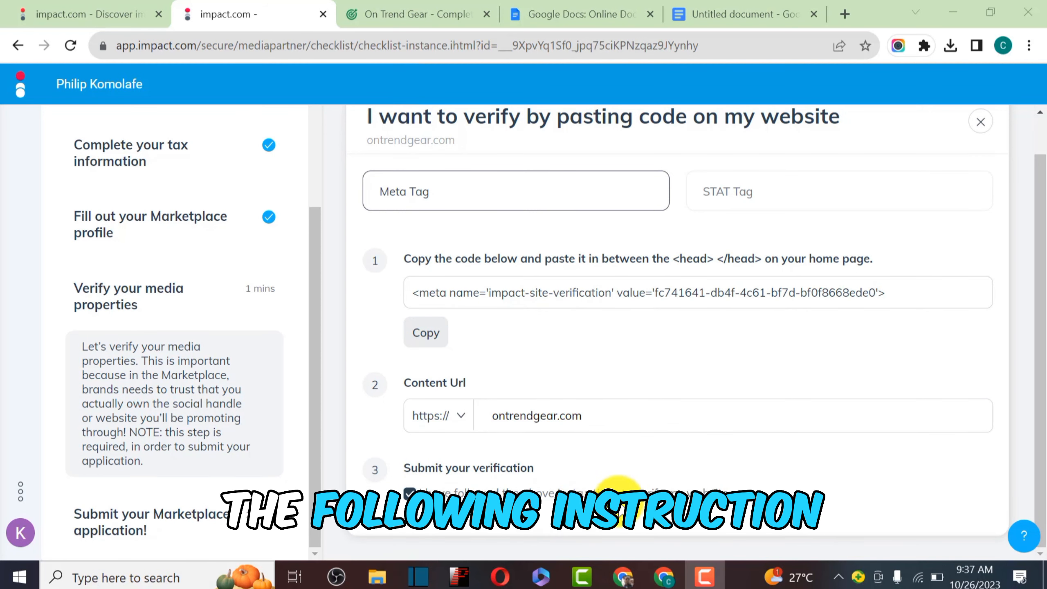
left_click(982, 122)
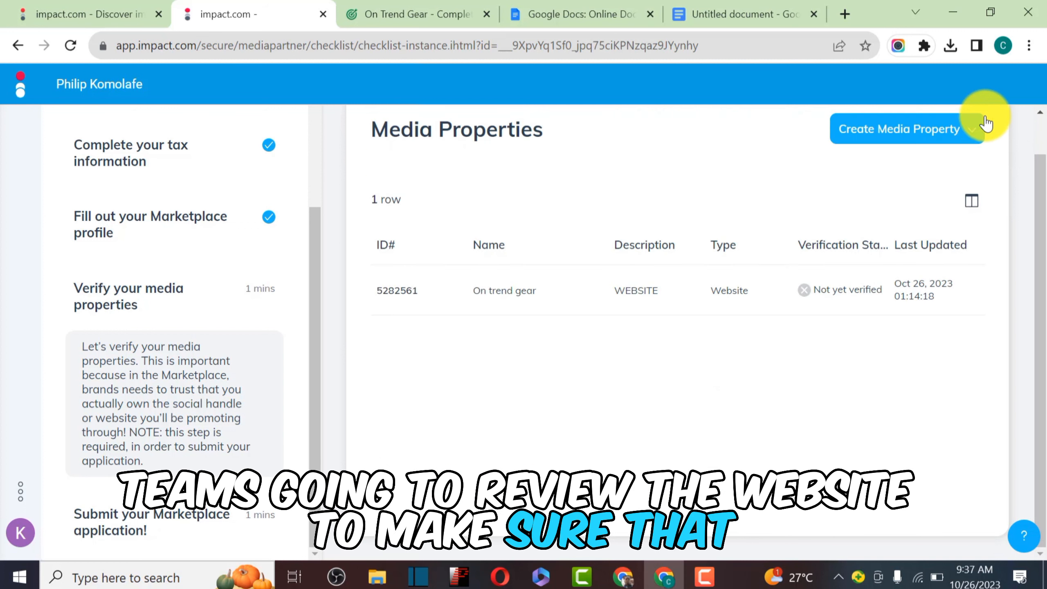
Step: Switch to the Yahoo Mail tab showing the impact.com verification-code email
mouse_move(817, 295)
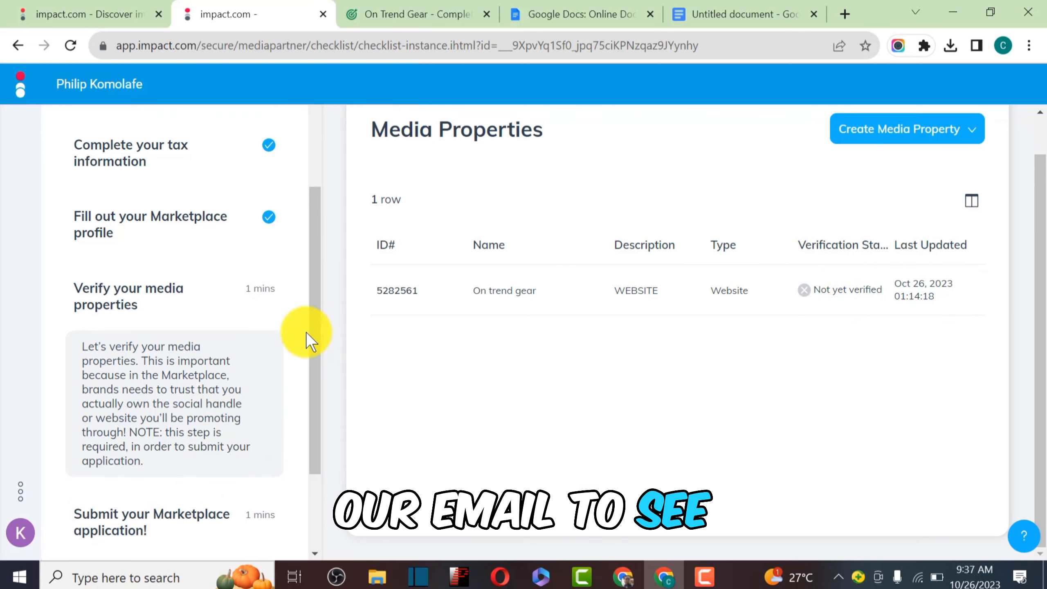
left_click_drag(317, 334, 304, 418)
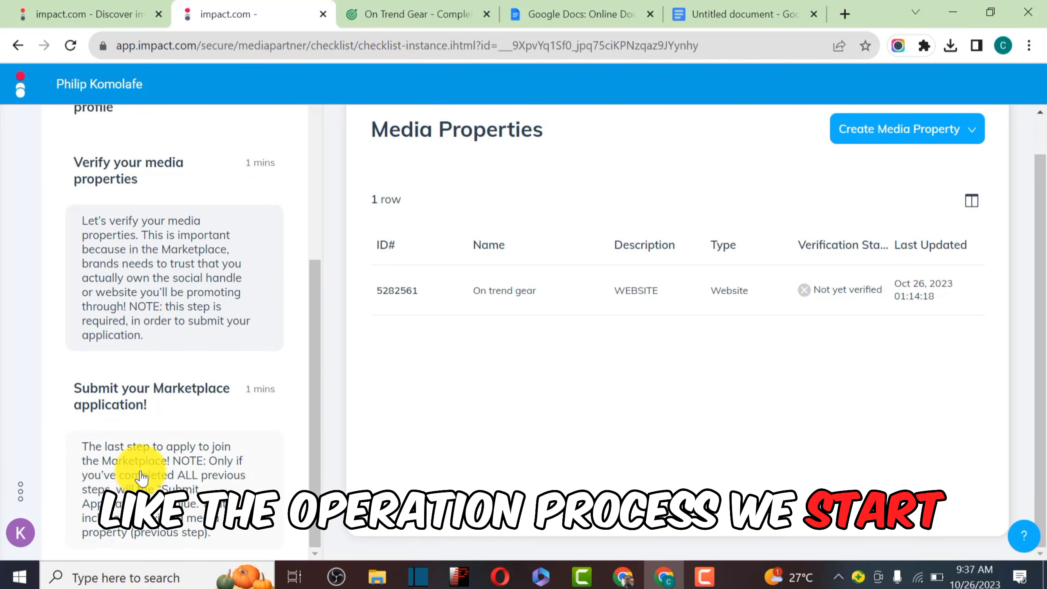
mouse_move(623, 583)
left_click(560, 456)
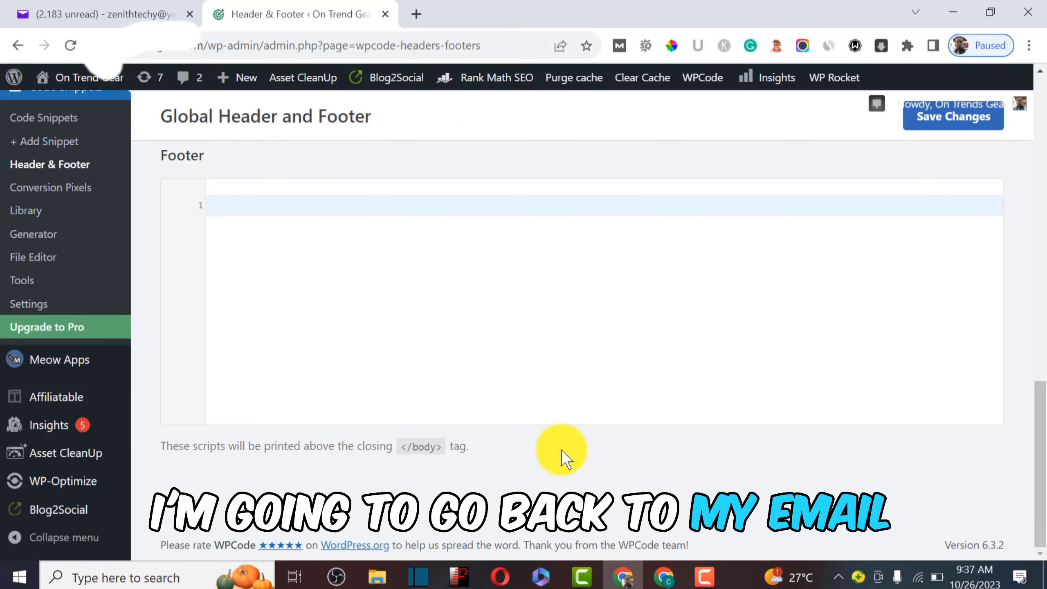
left_click(109, 18)
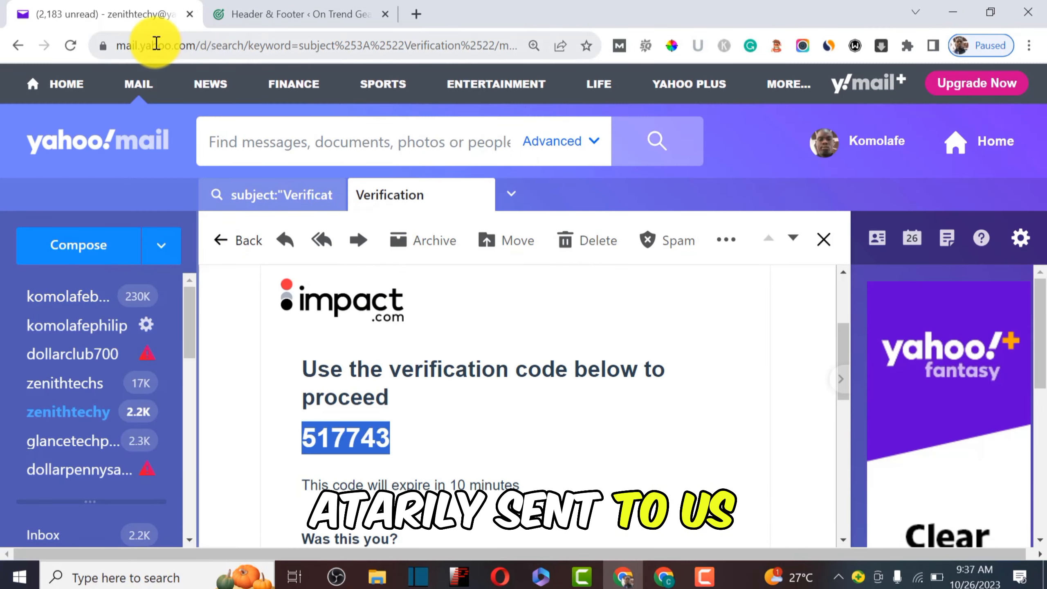
Step: Go back from the verification-code email through the search results to the Yahoo inbox
left_click(18, 45)
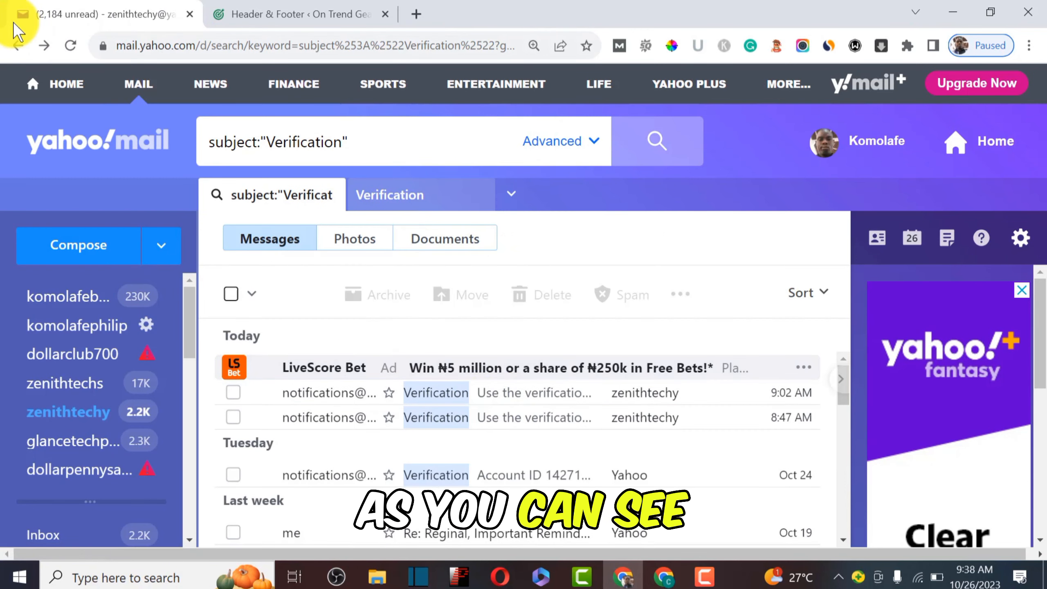
left_click(15, 48)
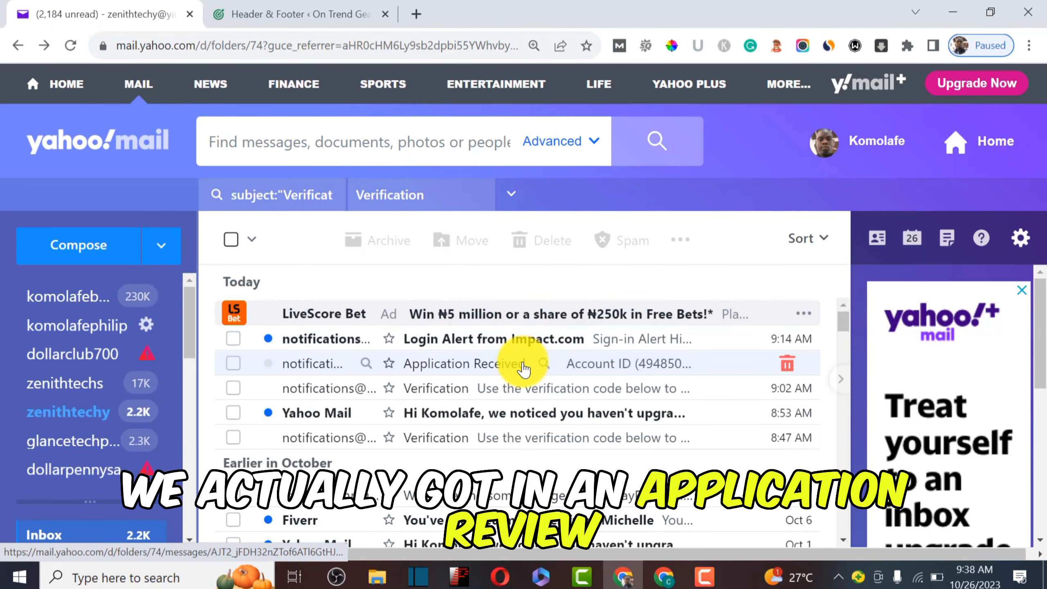
Step: Open impact.com's Application Received email and scroll through its 72-hour review note
left_click(488, 371)
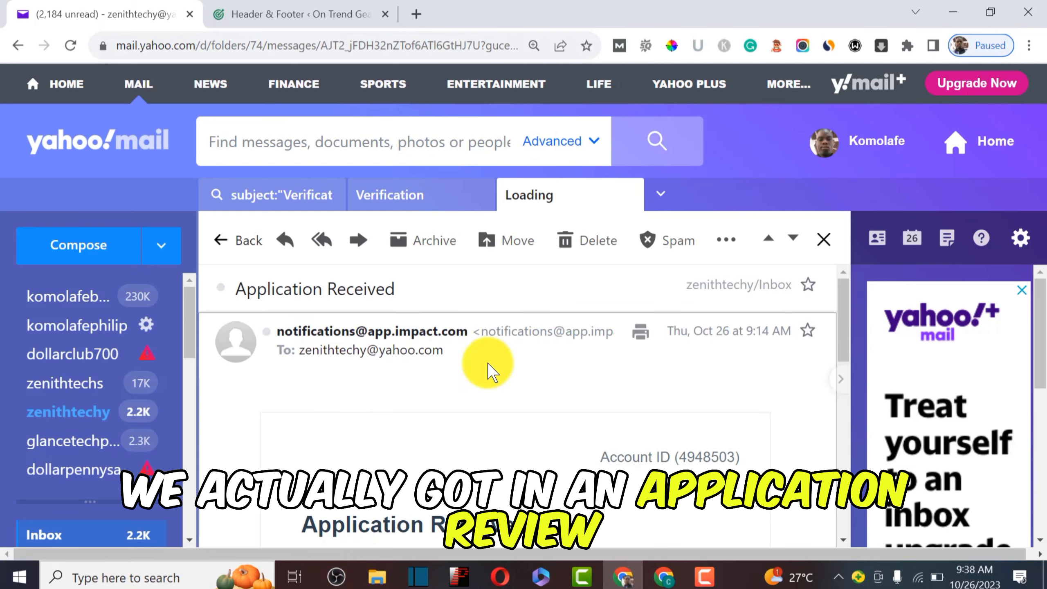
scroll(501, 369, "down", 5)
scroll(511, 372, "up", 2)
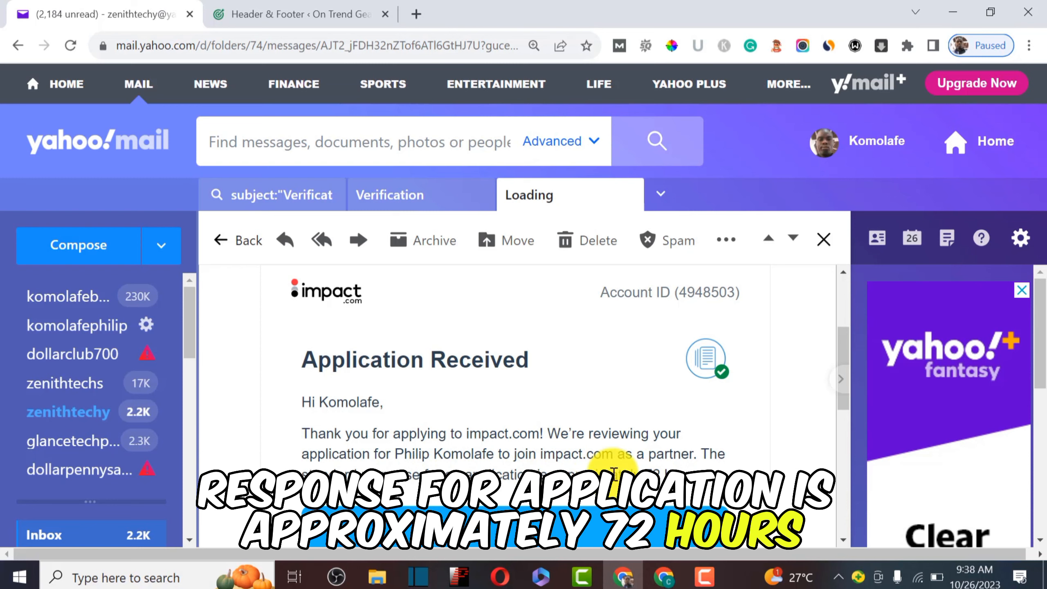
scroll(705, 497, "down", 5)
scroll(700, 496, "up", 5)
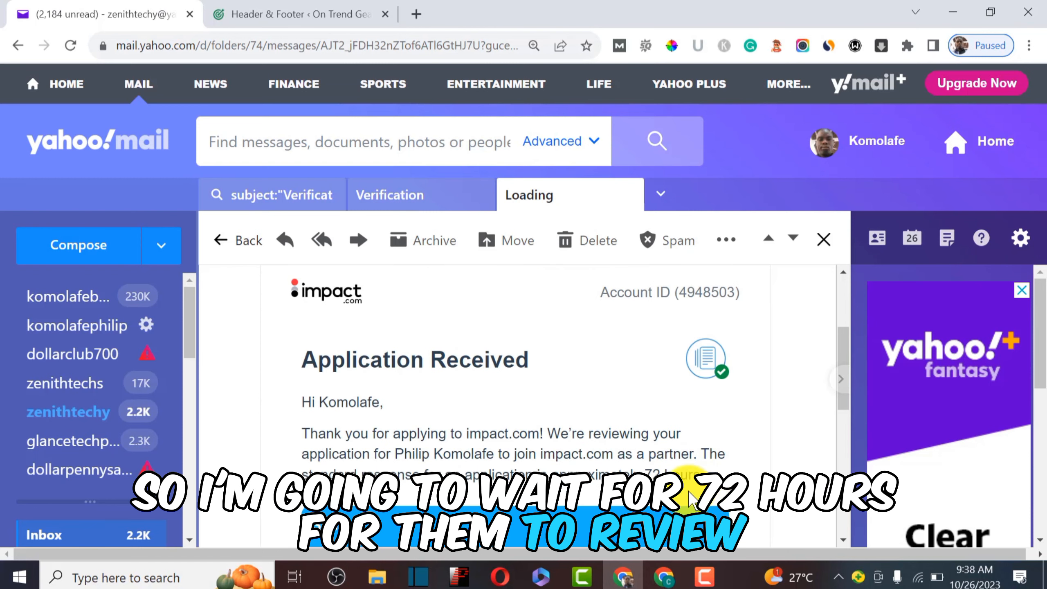
scroll(696, 497, "down", 2)
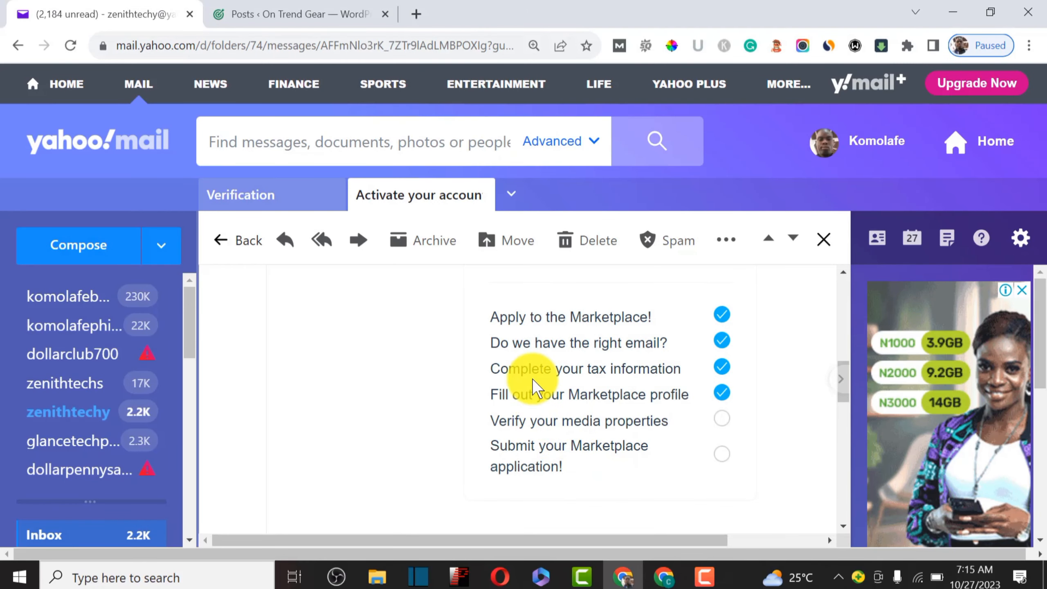
Step: Highlight the checklist lines showing media properties still unverified, then return to impact.com
scroll(532, 359, "up", 10)
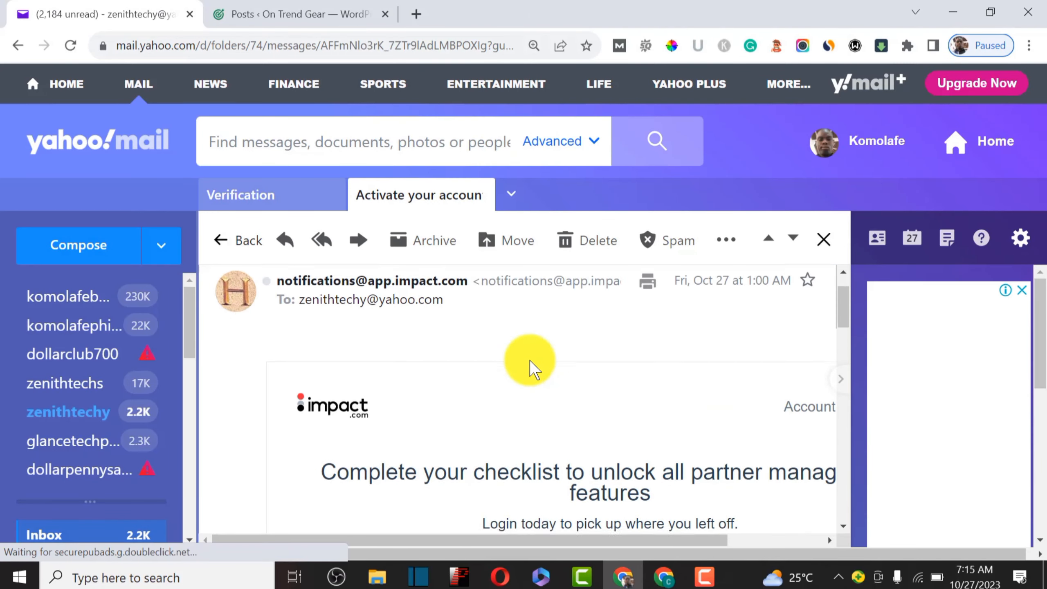
scroll(531, 362, "down", 3)
scroll(530, 362, "down", 6)
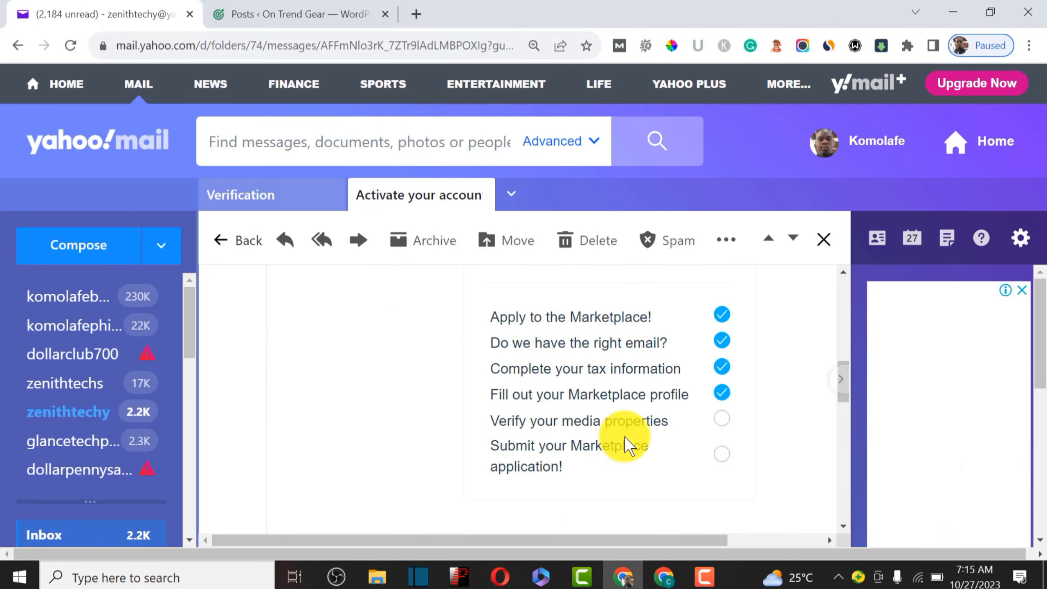
left_click_drag(481, 420, 607, 431)
left_click(495, 421)
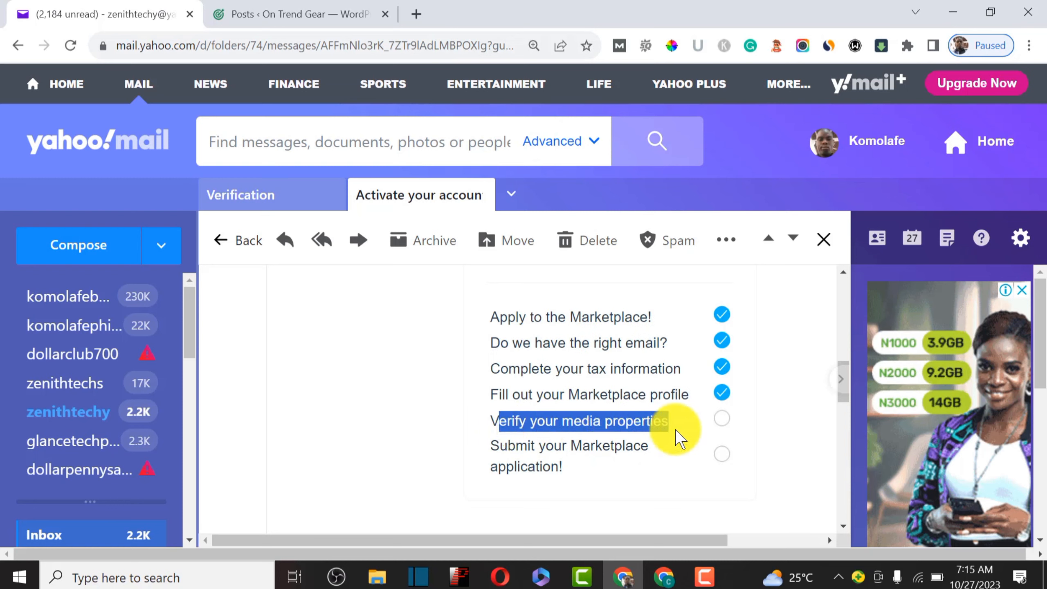
left_click_drag(512, 442, 723, 414)
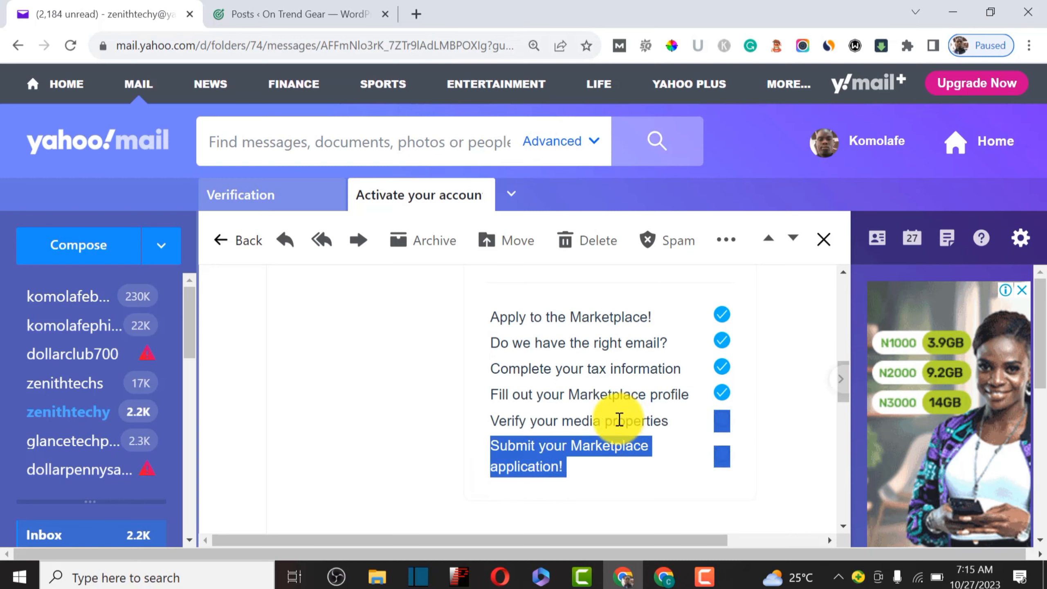
left_click(585, 394)
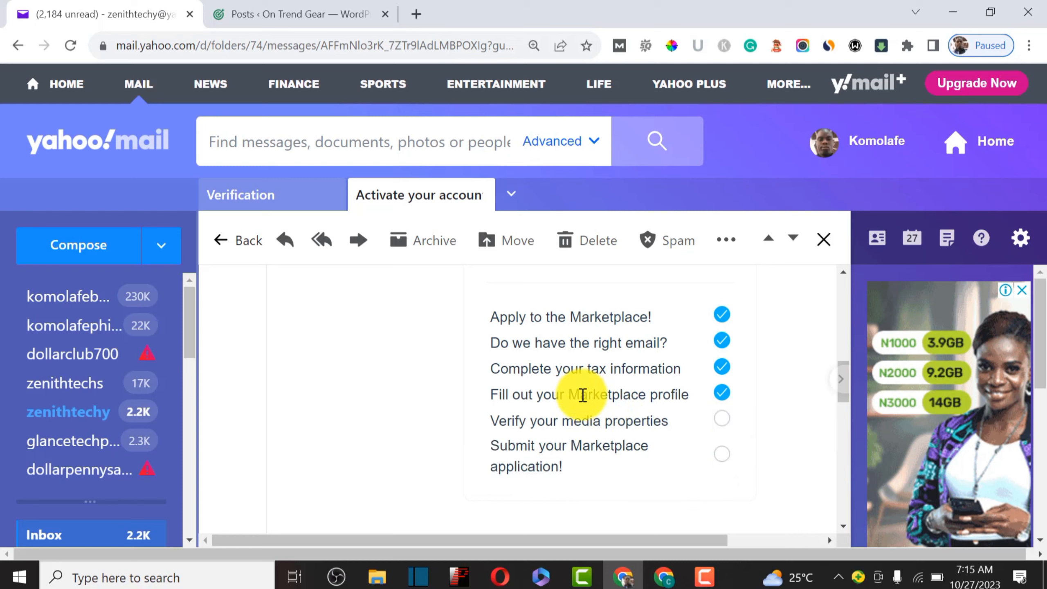
left_click_drag(471, 419, 612, 419)
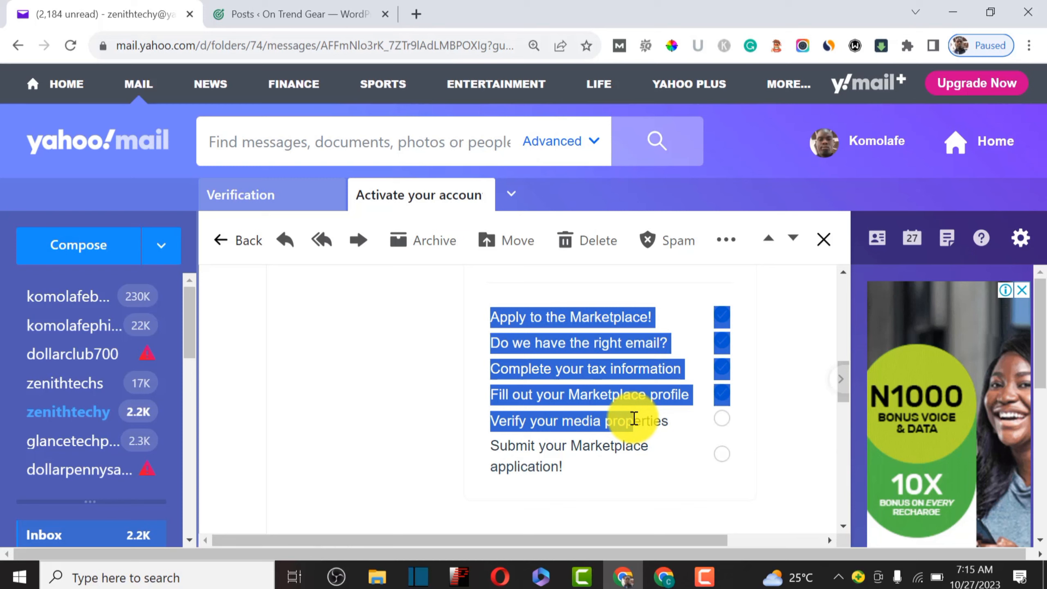
left_click(664, 576)
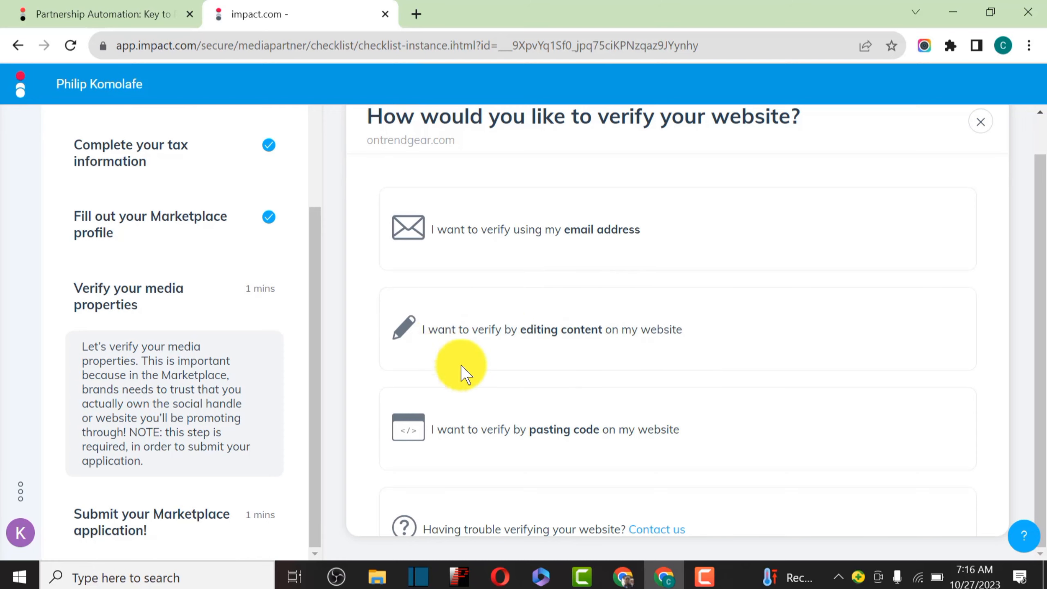
Step: Switch to the editing-content option to get the Impact-Site-Verification text, then go to WordPress Posts
left_click(580, 333)
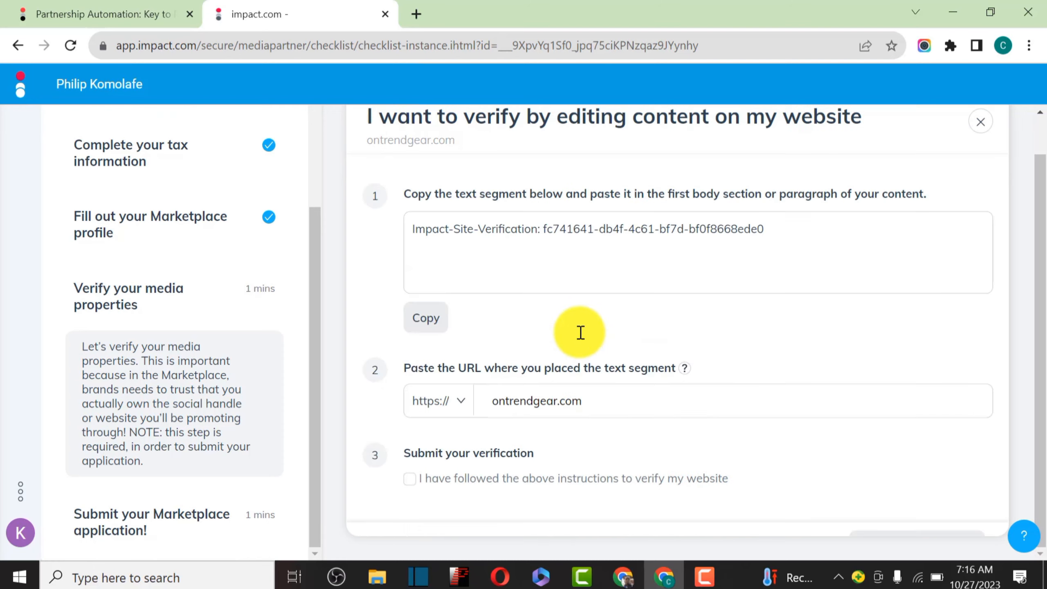
left_click(704, 291)
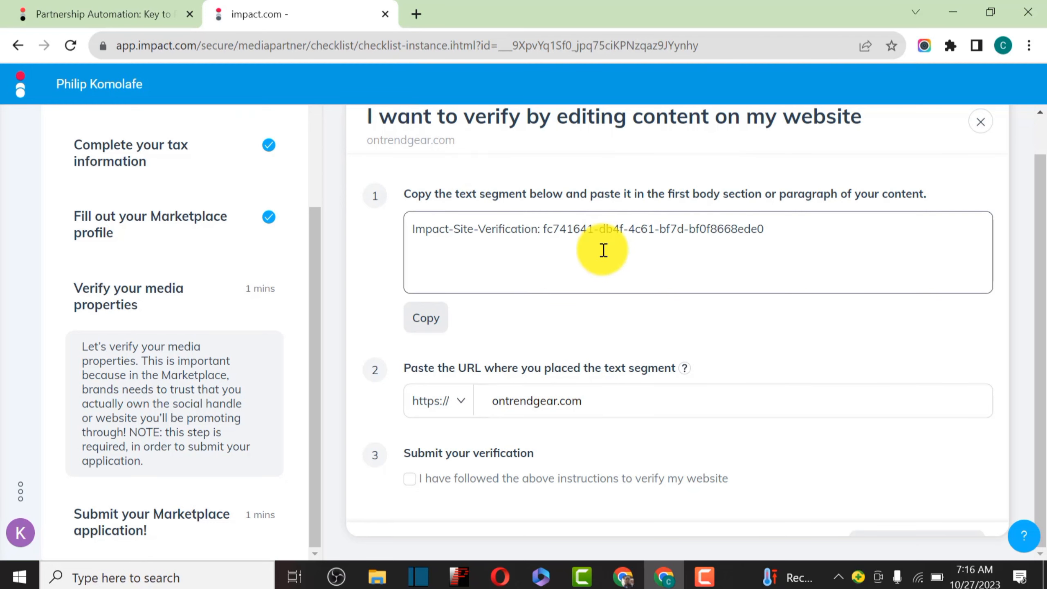
left_click(623, 577)
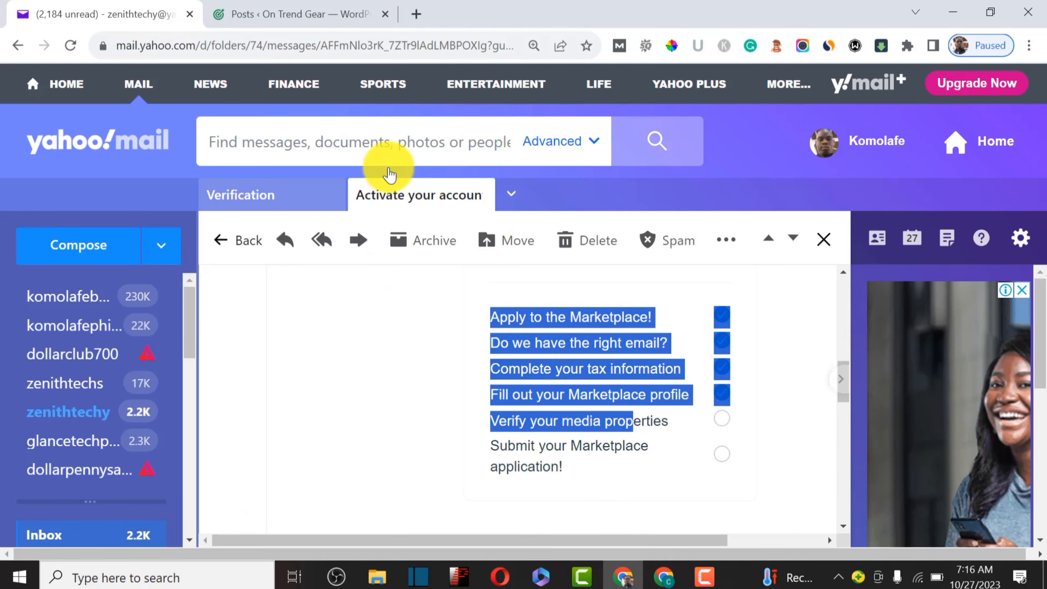
left_click(255, 14)
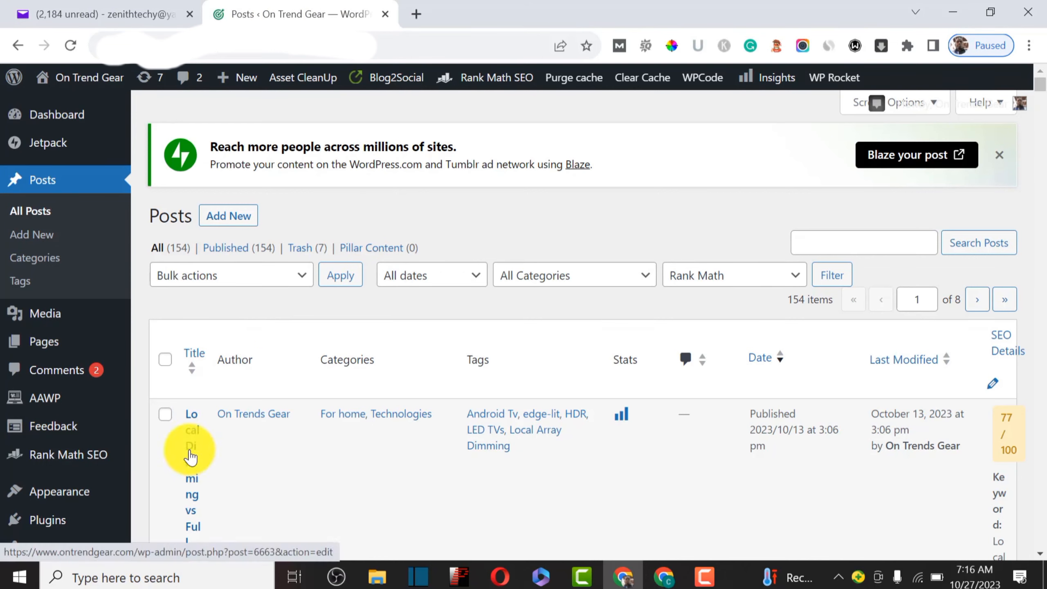
Step: Open the 'Local Dimming vs Full Array' post for editing and scroll to its opening paragraphs
left_click(191, 456)
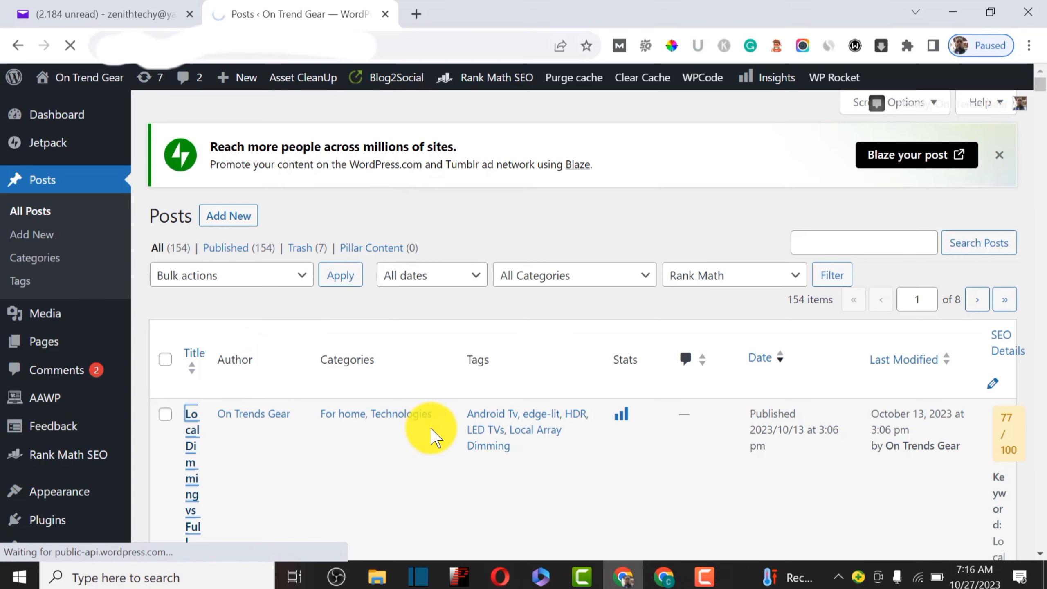
scroll(430, 427, "down", 10)
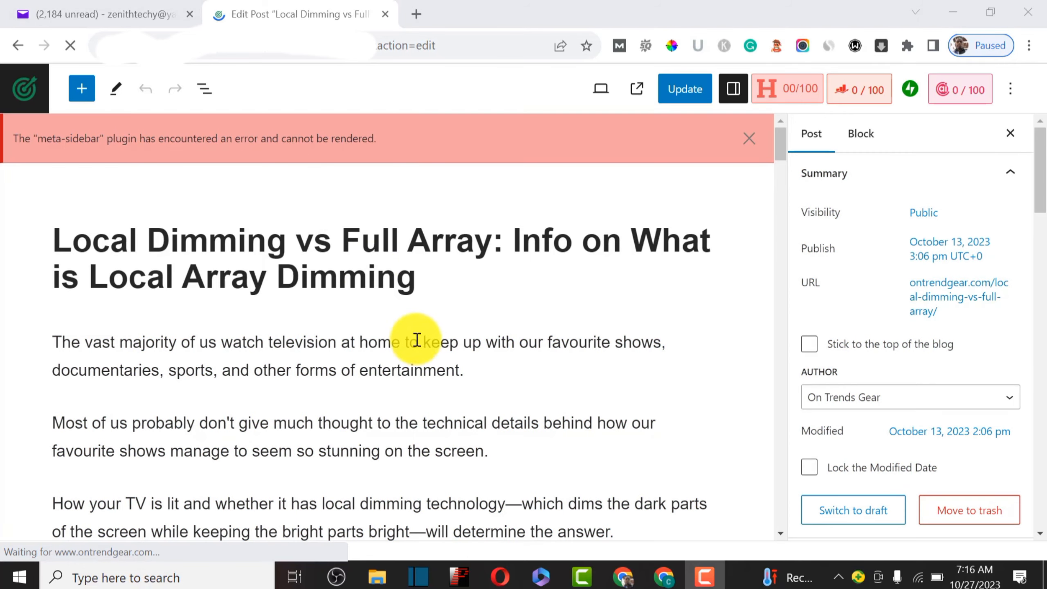
scroll(413, 339, "down", 4)
scroll(417, 346, "down", 1)
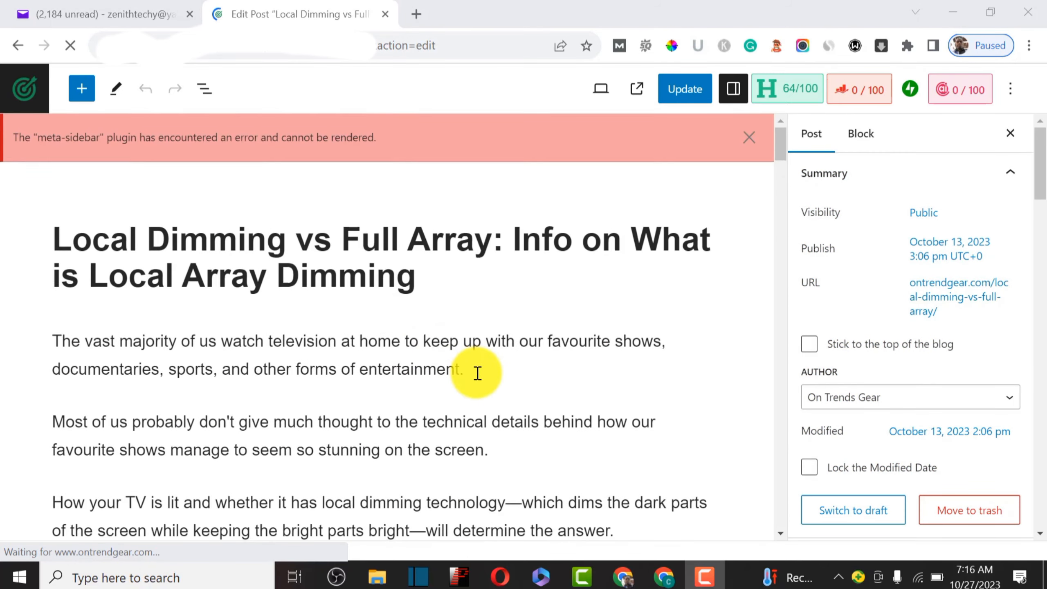
scroll(454, 371, "down", 5)
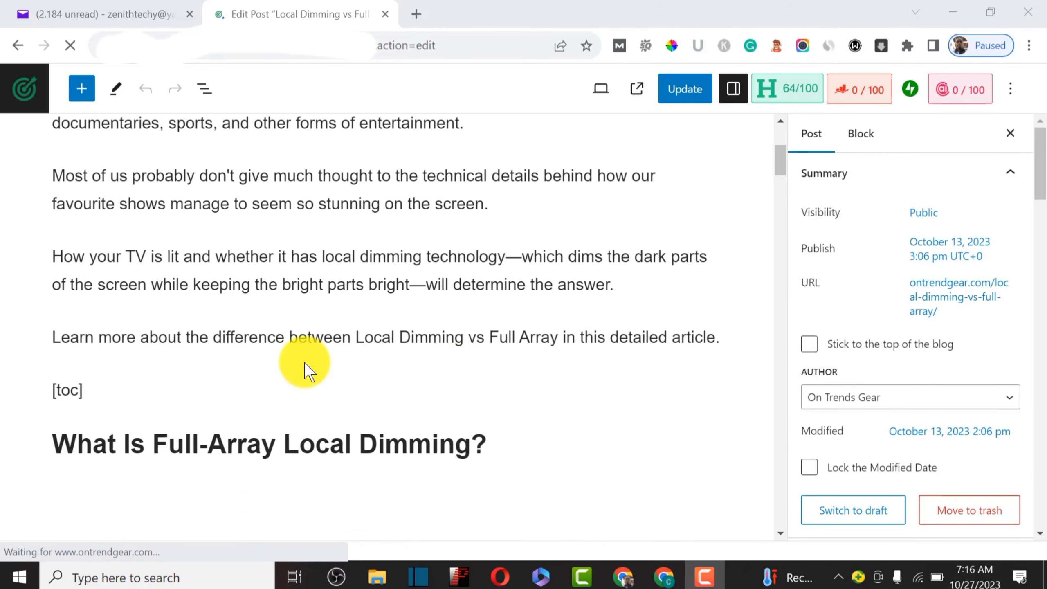
Step: Paste the Impact-Site-Verification line as a new paragraph after the third paragraph and update the post
left_click(635, 287)
key("Return")
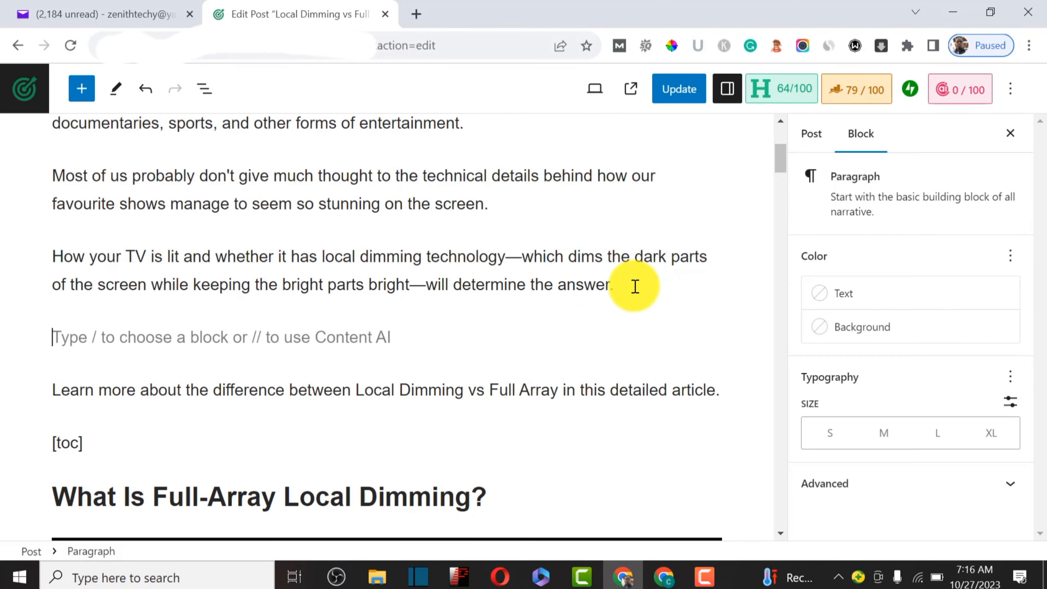
type("Impact-Site-Verification: fc741641-db4f-4c61-bf7d-bf0f8668ede0")
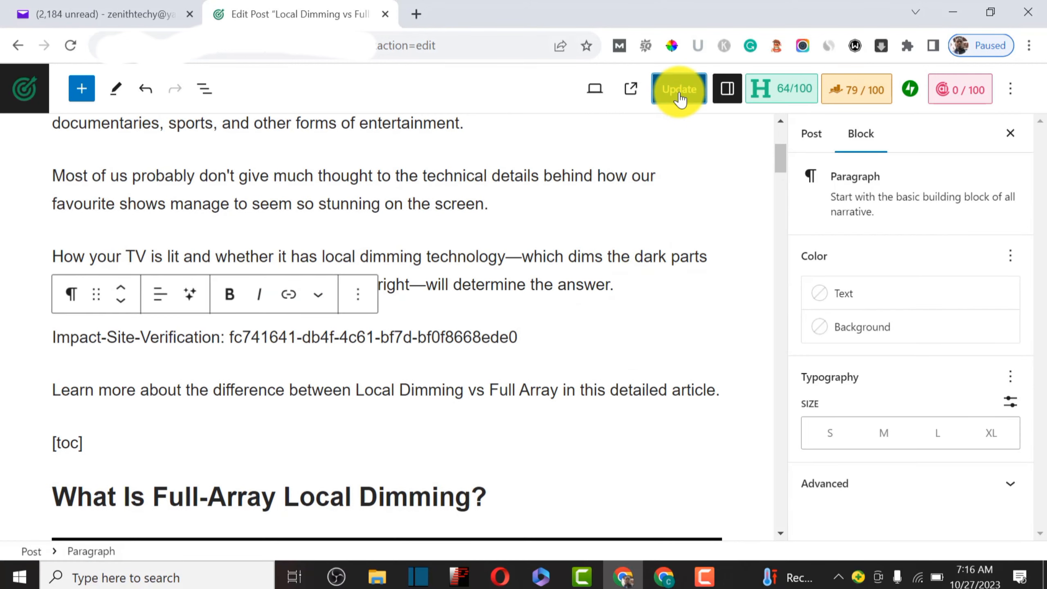
left_click(680, 98)
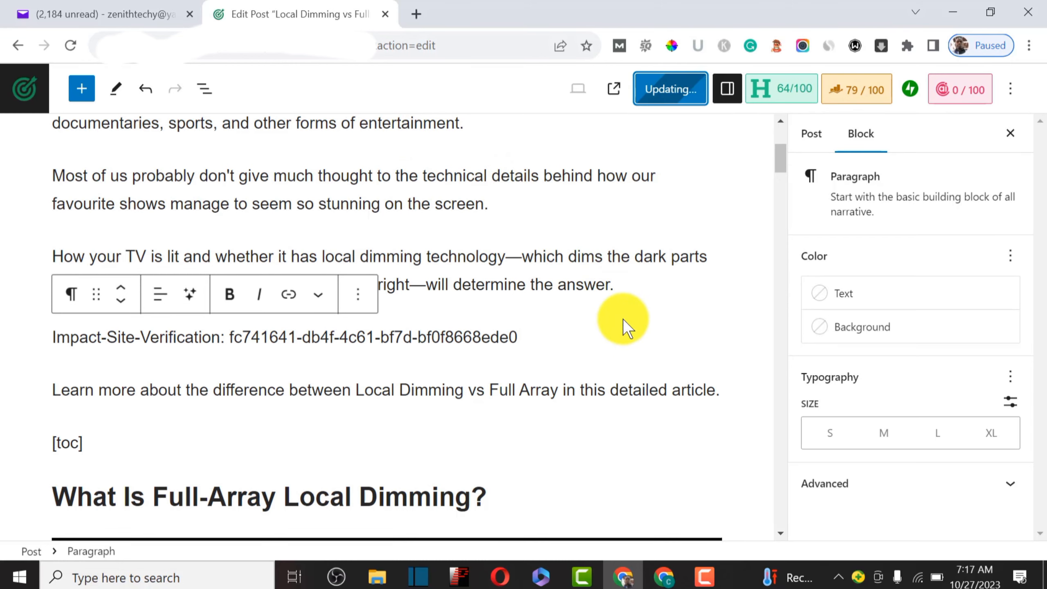
left_click(665, 576)
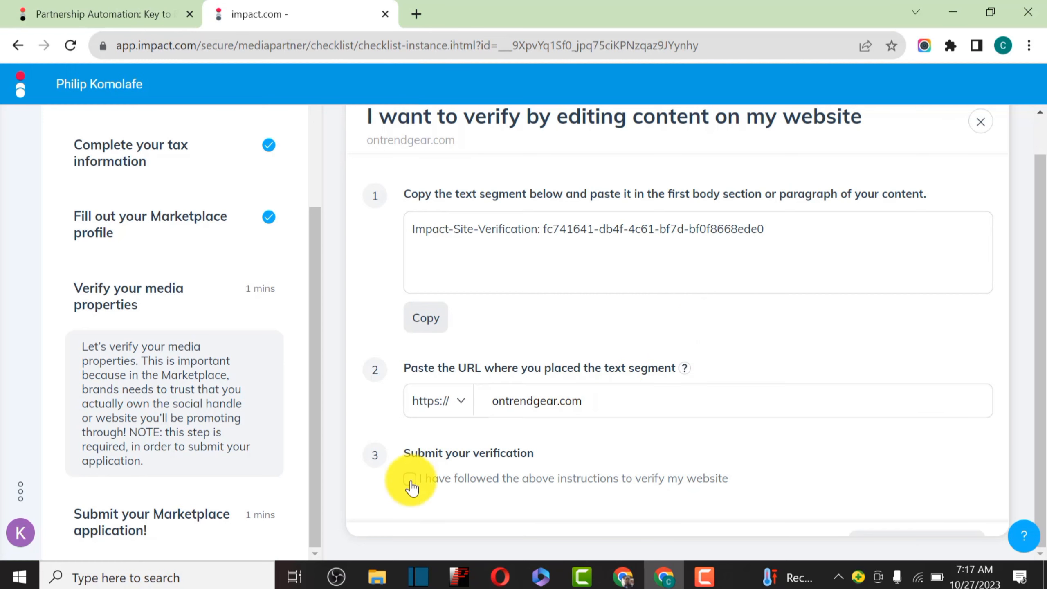
Step: Submit the ontrendgear.com website verification in the verification dialog
scroll(536, 227, "up", 1)
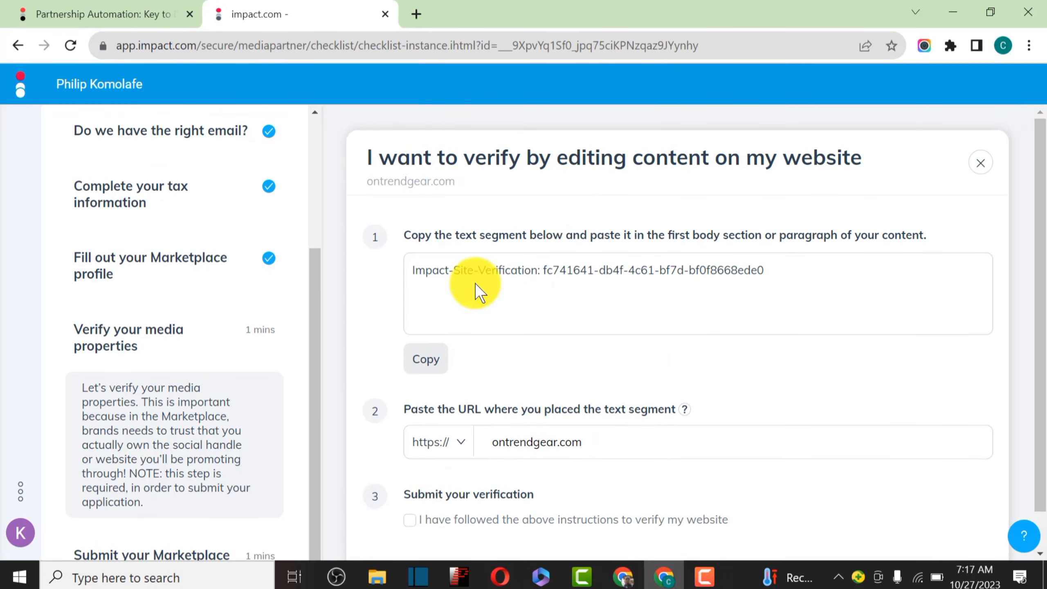
scroll(507, 413, "down", 1)
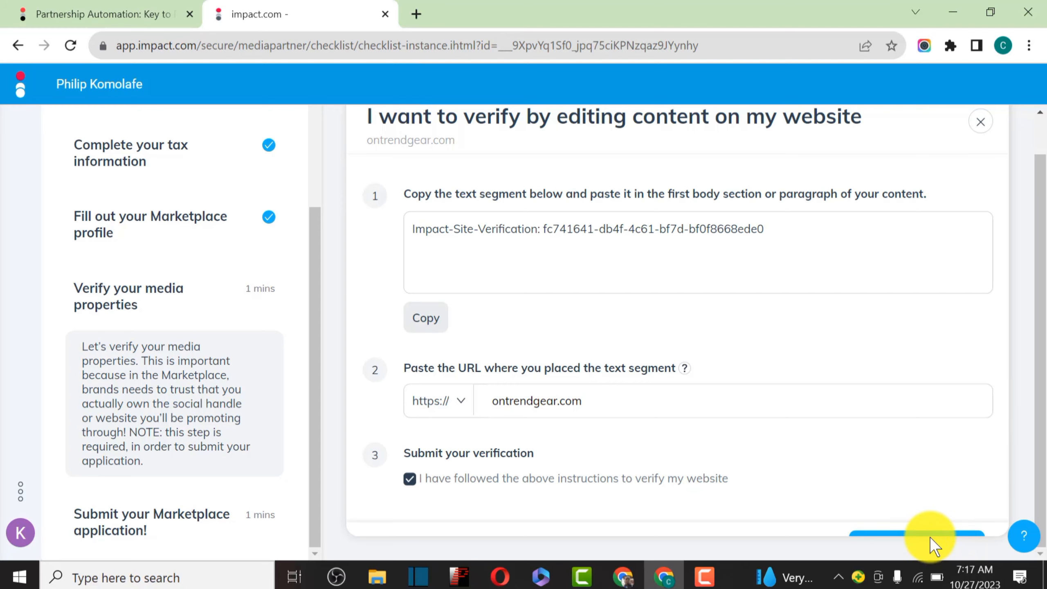
left_click(964, 534)
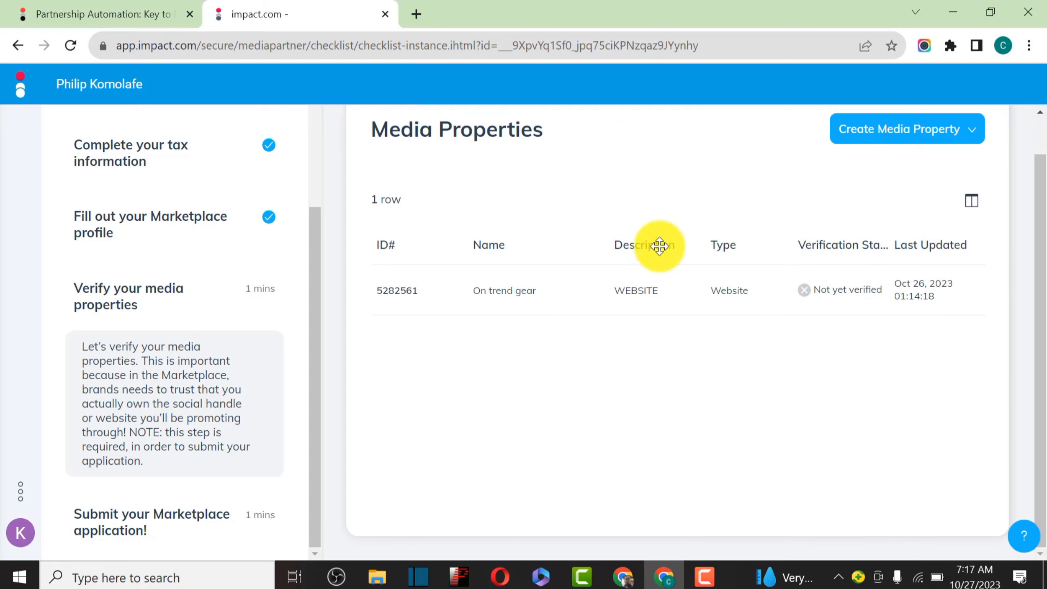
mouse_move(685, 297)
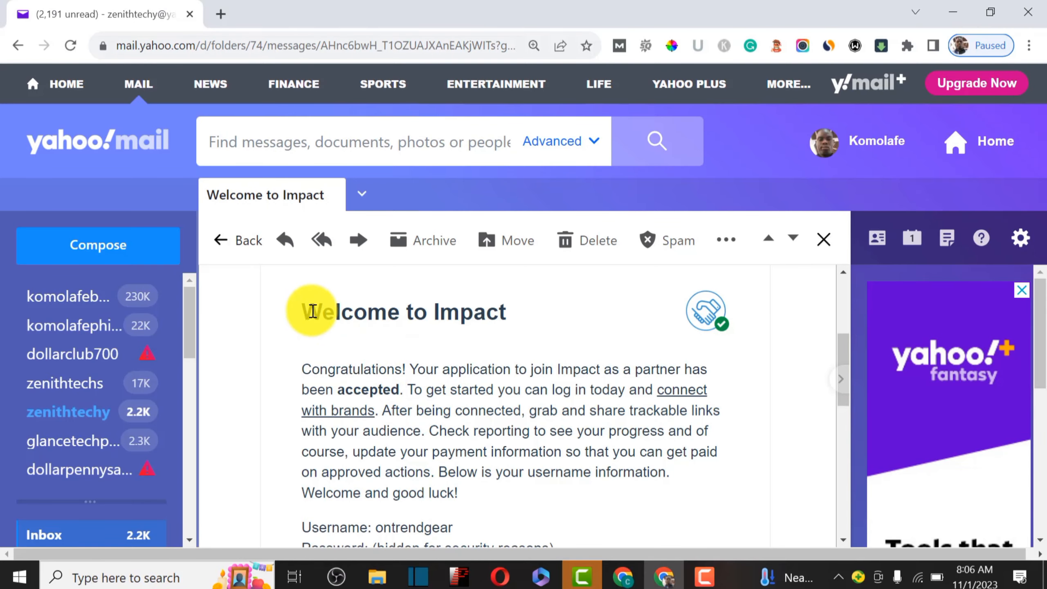
Step: Read the 'Welcome to Impact' acceptance email, then return to the impact.com dashboard
left_click_drag(307, 311, 515, 313)
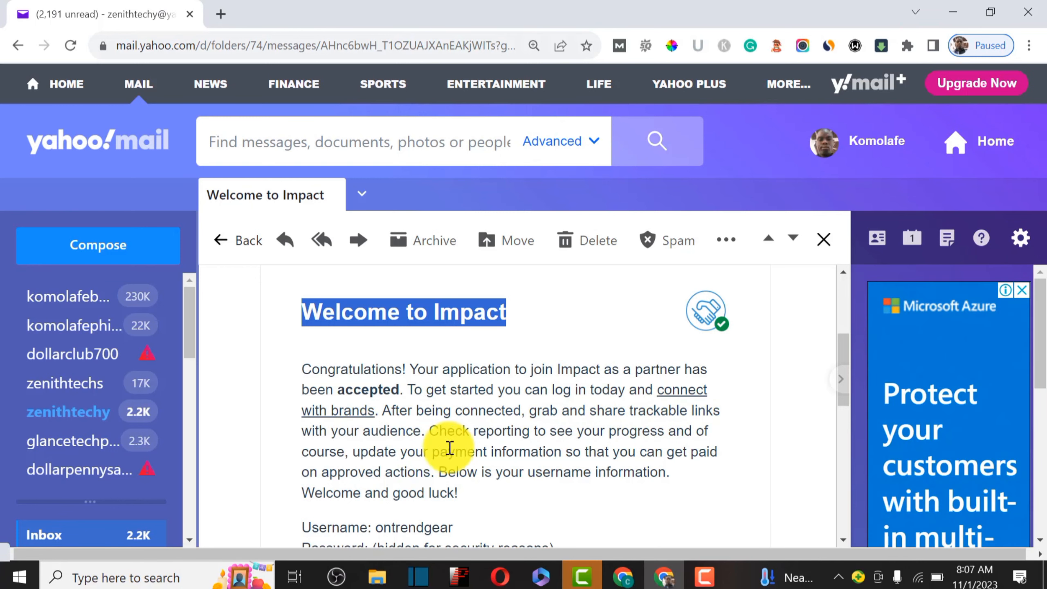
scroll(479, 444, "down", 3)
scroll(479, 445, "up", 2)
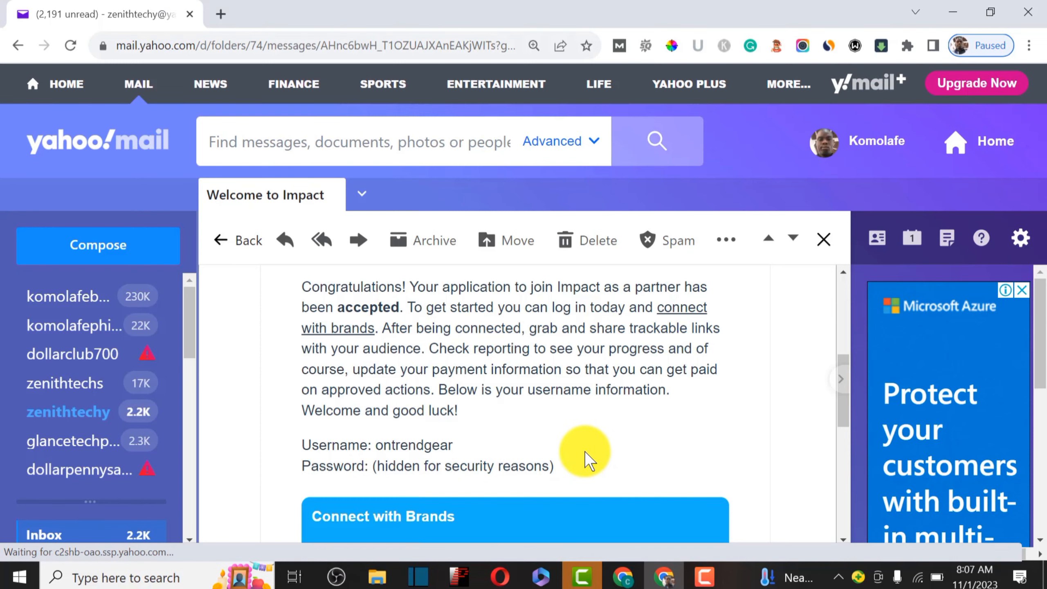
mouse_move(626, 571)
left_click(600, 536)
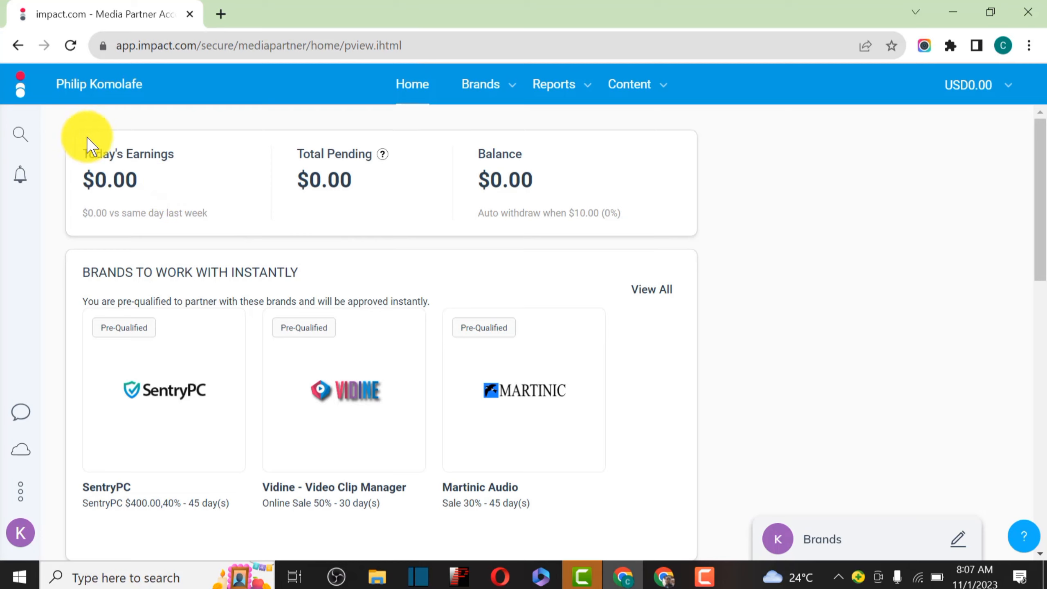
Step: Check the $0.00 Today's Earnings, Total Pending and Balance figures, then open the sidebar's three-dot menu
left_click_drag(102, 160, 139, 184)
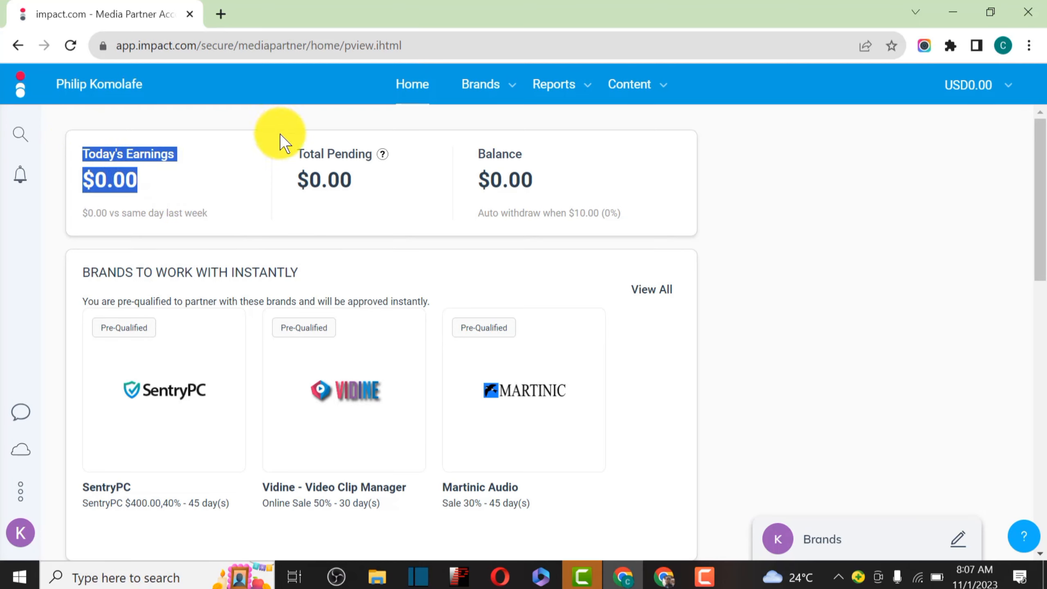
left_click_drag(297, 151, 371, 191)
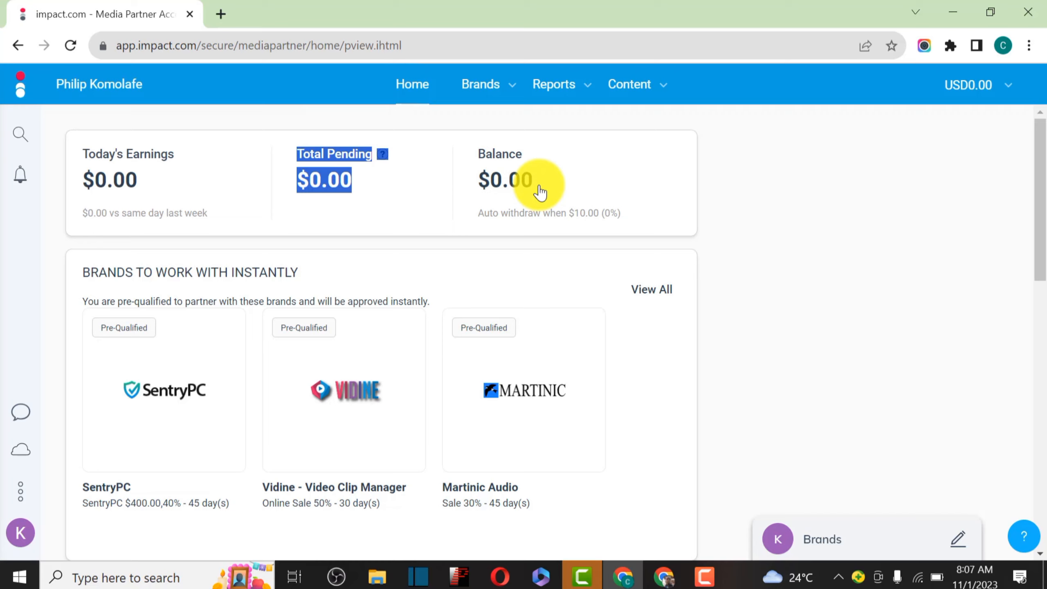
left_click_drag(539, 186, 456, 154)
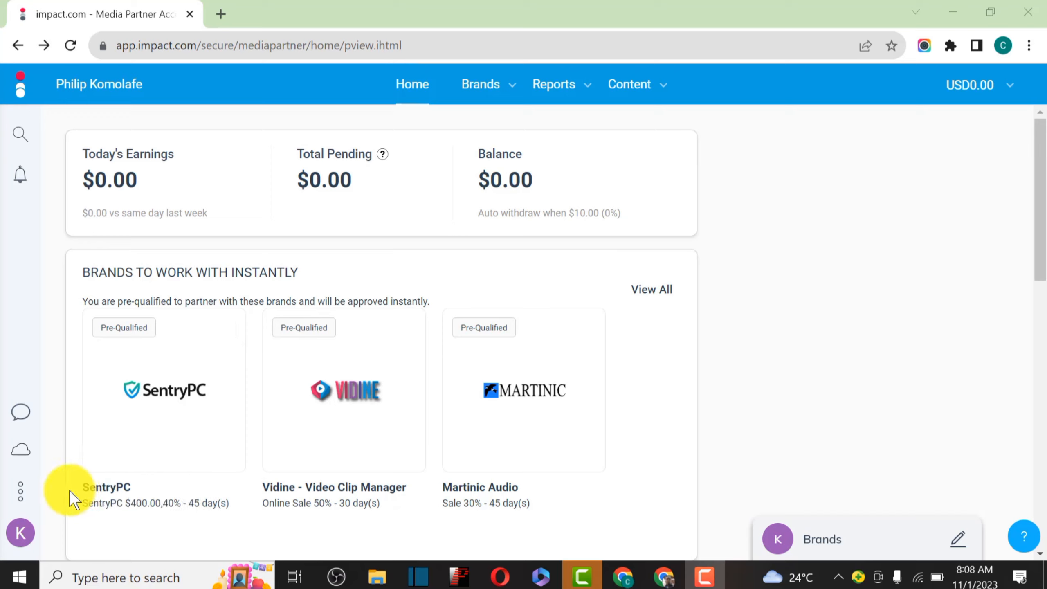
left_click(22, 496)
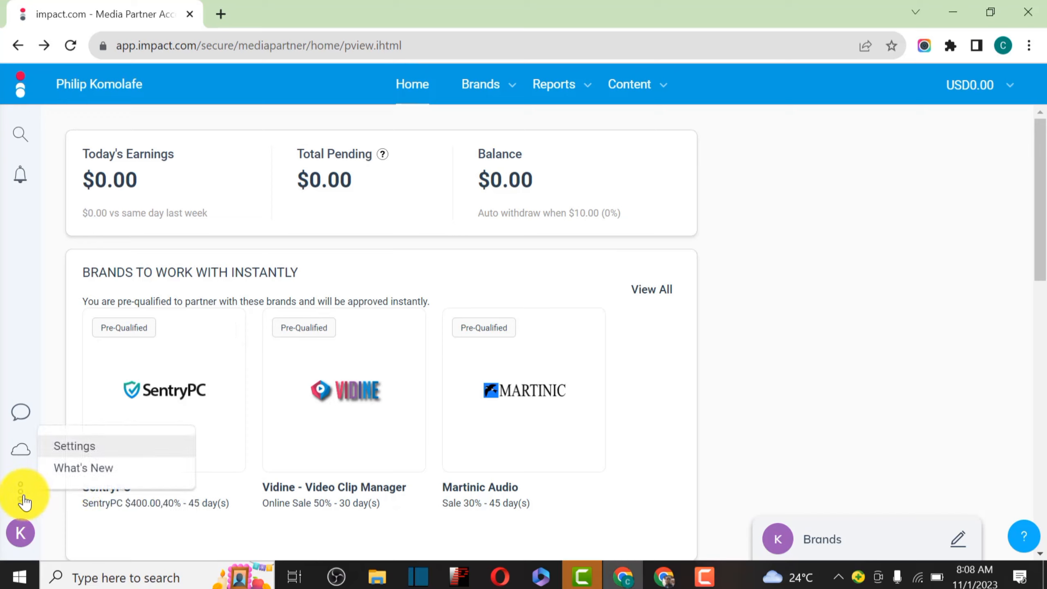
Step: Go to Settings > Media Properties, showing On trend gear as Verified, and expand Create Media Property
left_click(87, 456)
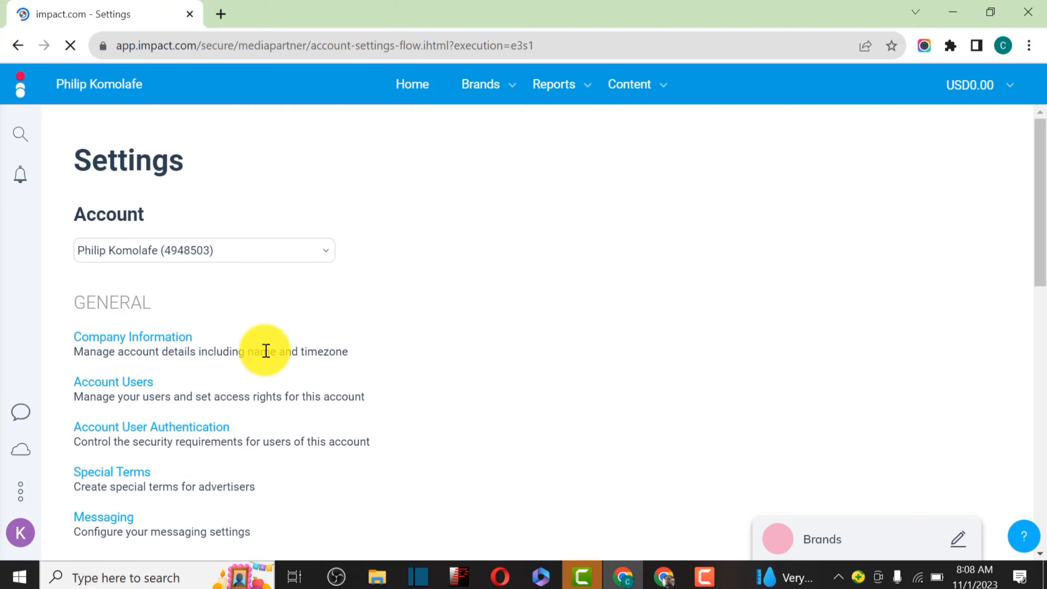
scroll(265, 351, "down", 4)
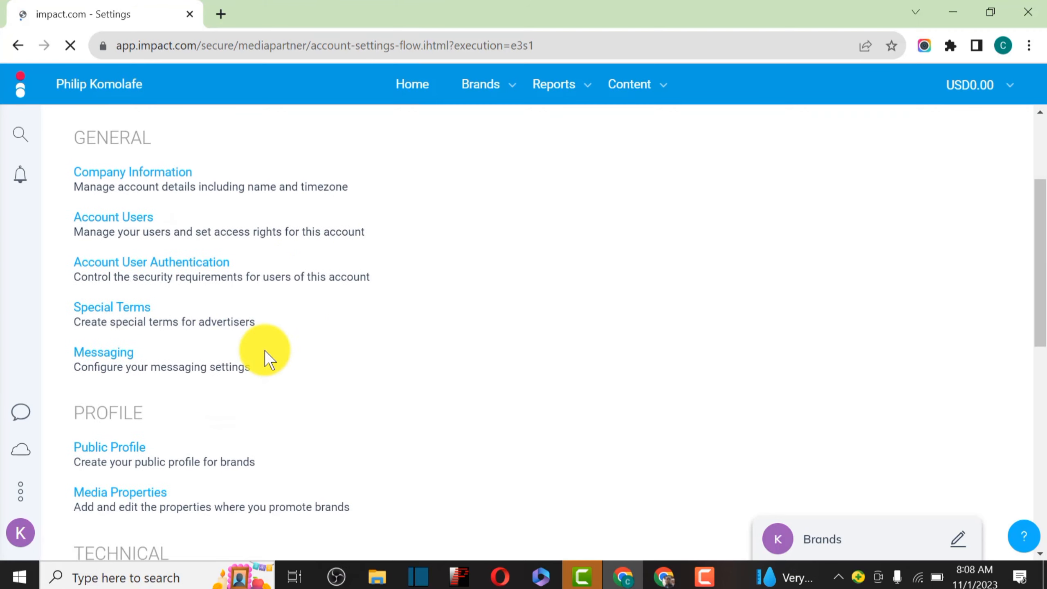
scroll(265, 350, "down", 6)
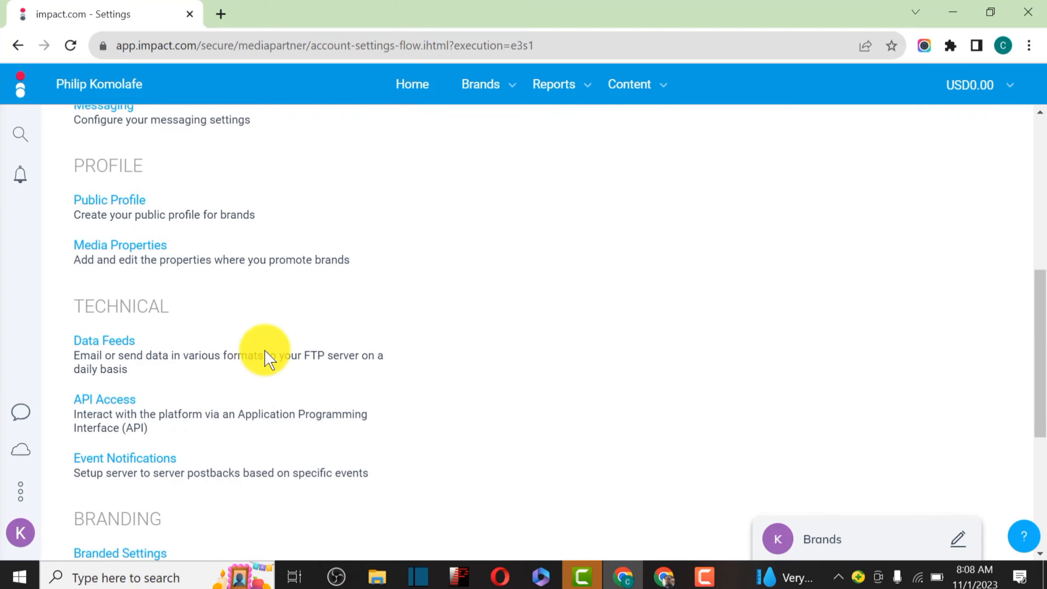
scroll(265, 350, "up", 2)
scroll(265, 350, "up", 2)
scroll(265, 350, "down", 4)
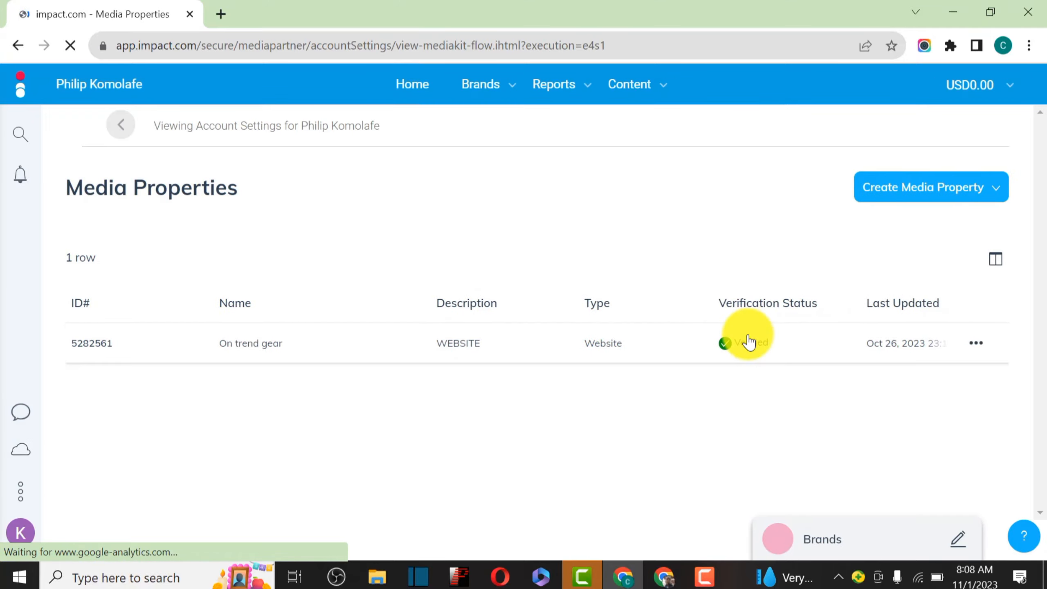
left_click(919, 196)
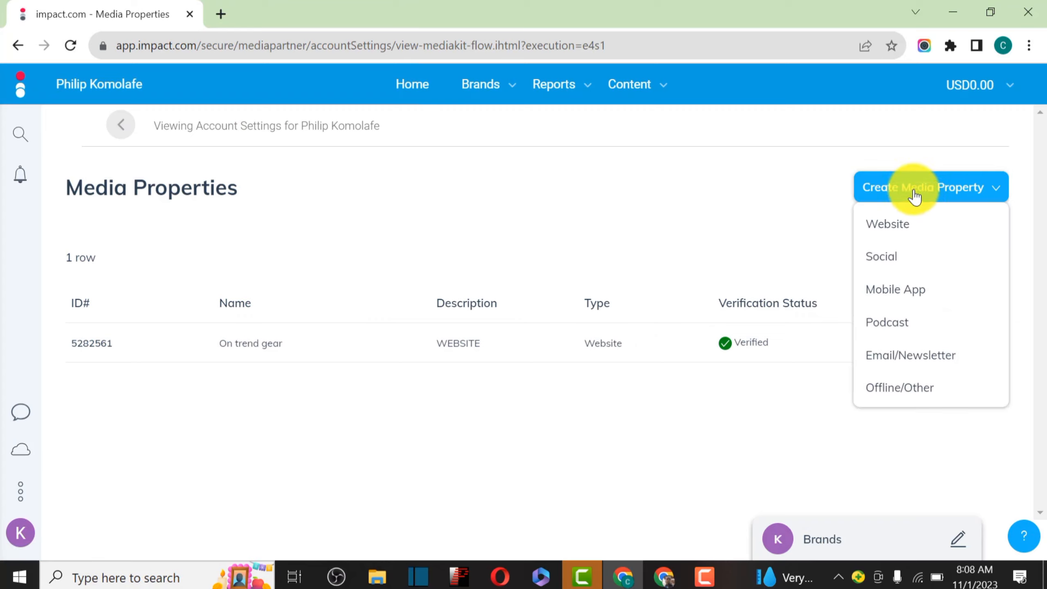